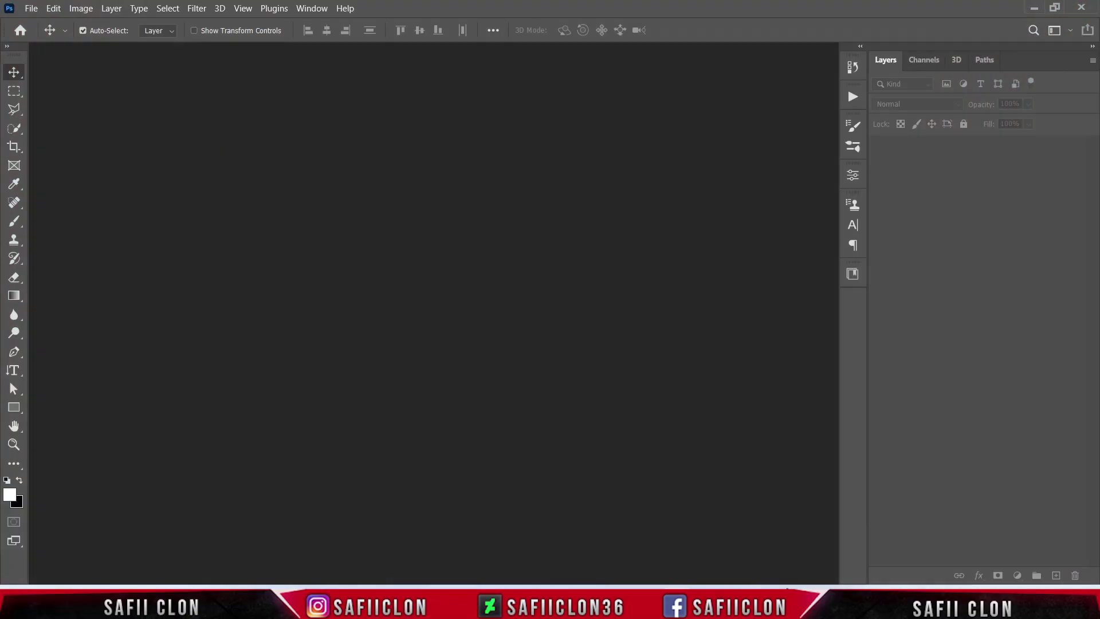
Open the arcade JPG photo
{"action": "left_click", "coordinate": [31, 8]}
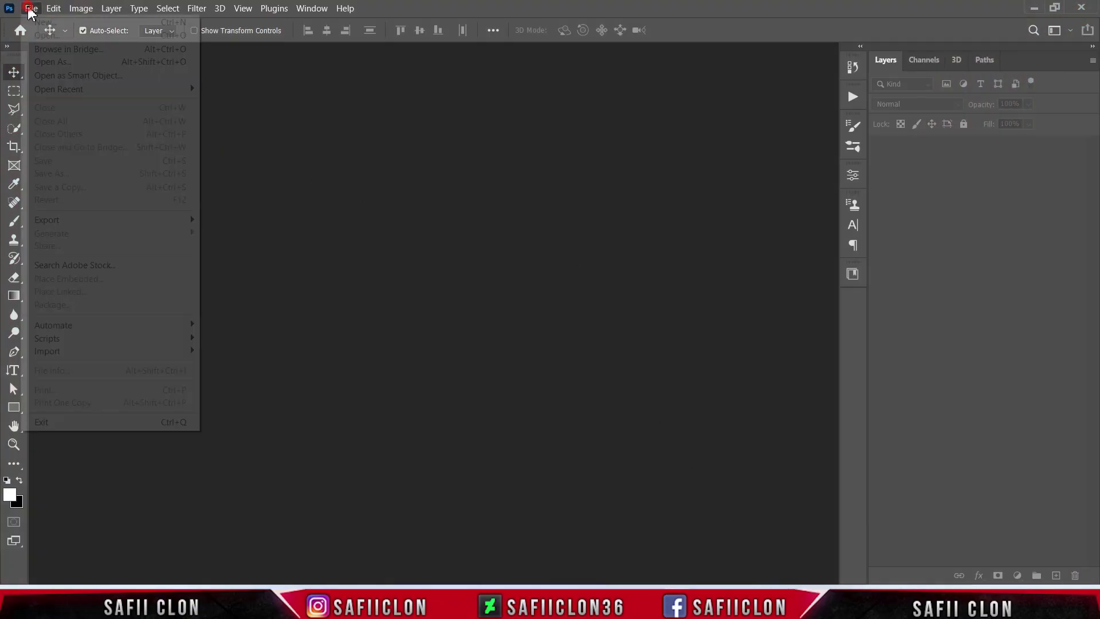
{"action": "left_click", "coordinate": [61, 38]}
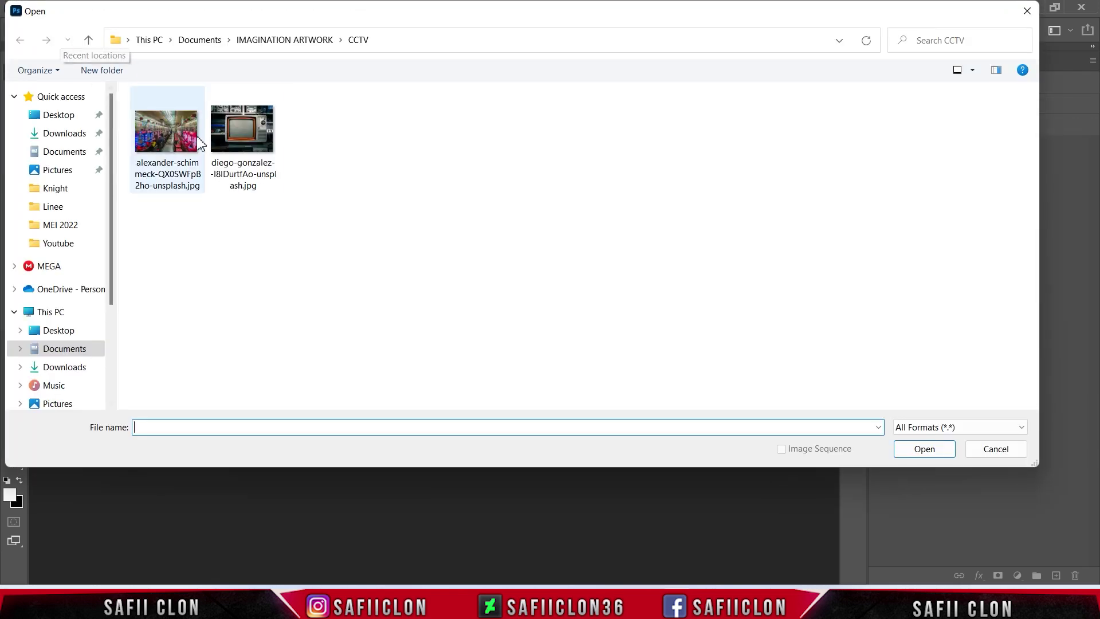
{"action": "left_click", "coordinate": [167, 135]}
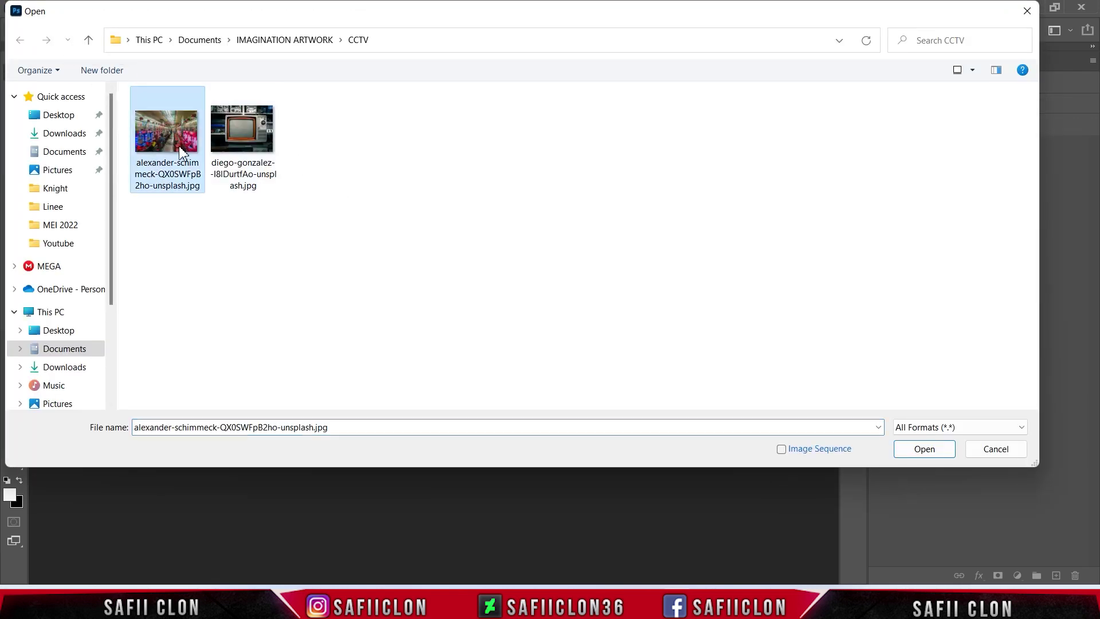
{"action": "left_click", "coordinate": [924, 449]}
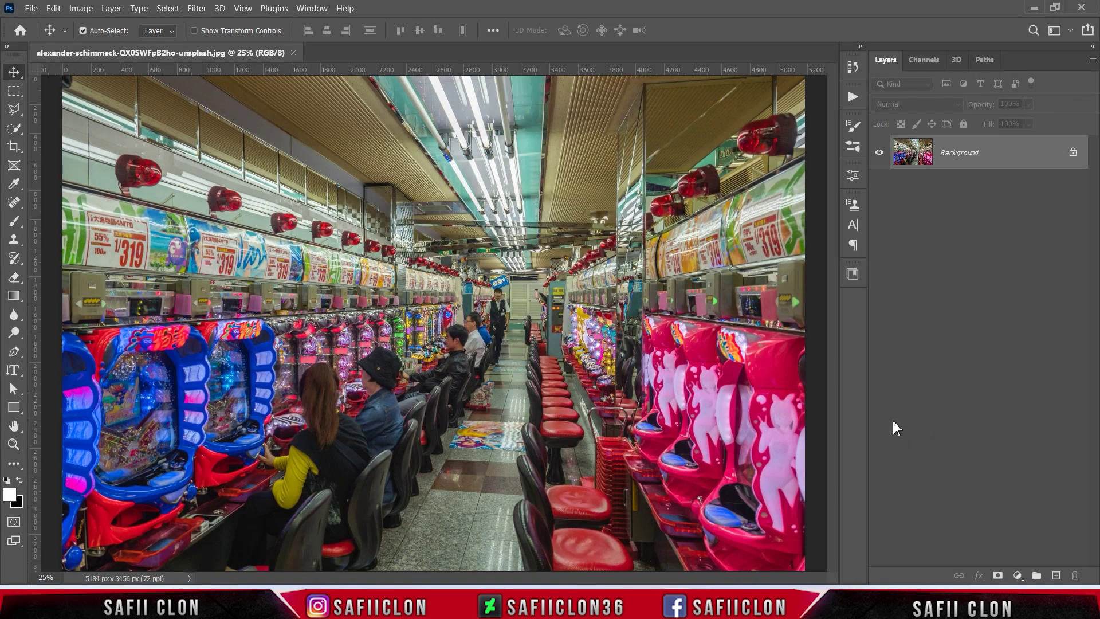
Unlock the Background, duplicate it, and name the copy EDIT
{"action": "left_click", "coordinate": [1073, 155]}
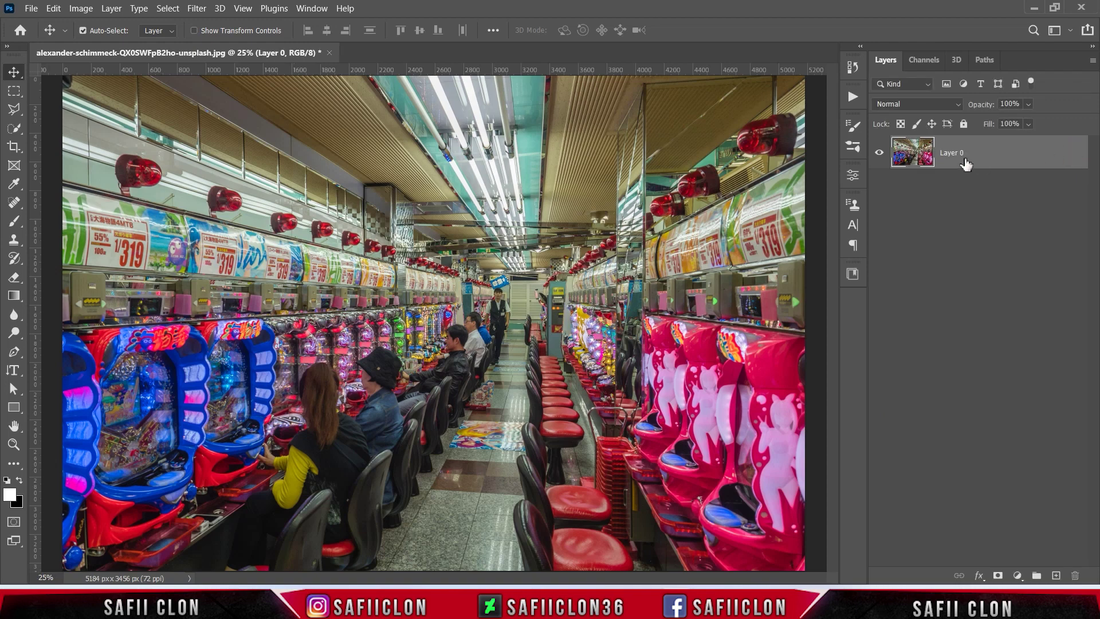
{"action": "right_click", "coordinate": [987, 156]}
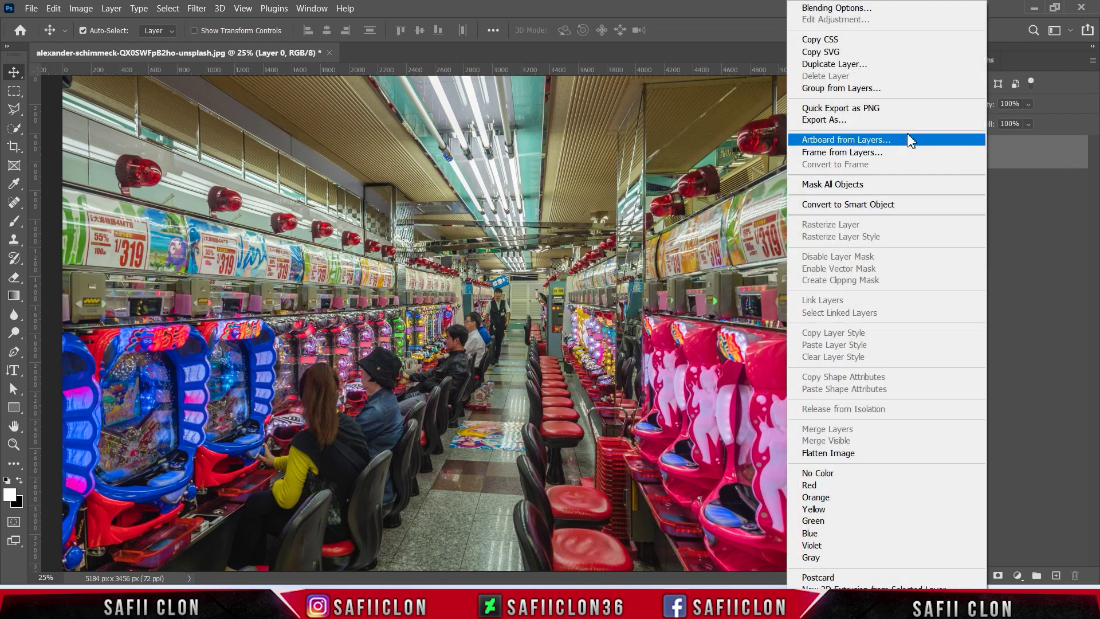
{"action": "left_click", "coordinate": [837, 64]}
{"action": "left_click", "coordinate": [851, 182]}
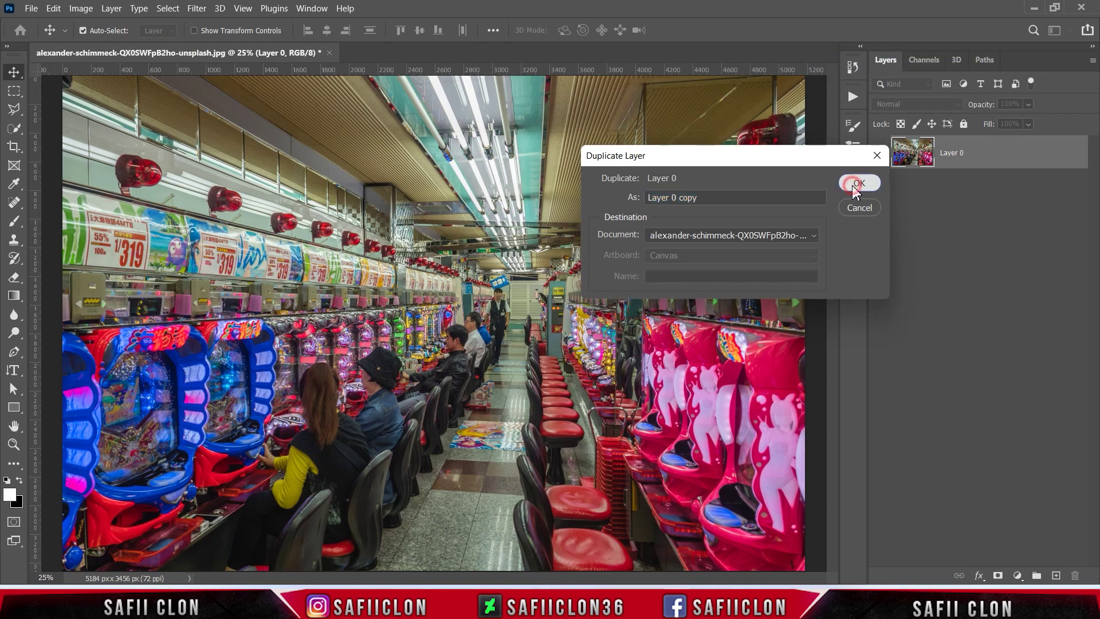
{"action": "double_click", "coordinate": [960, 152]}
{"action": "type", "text": "EDIT"}
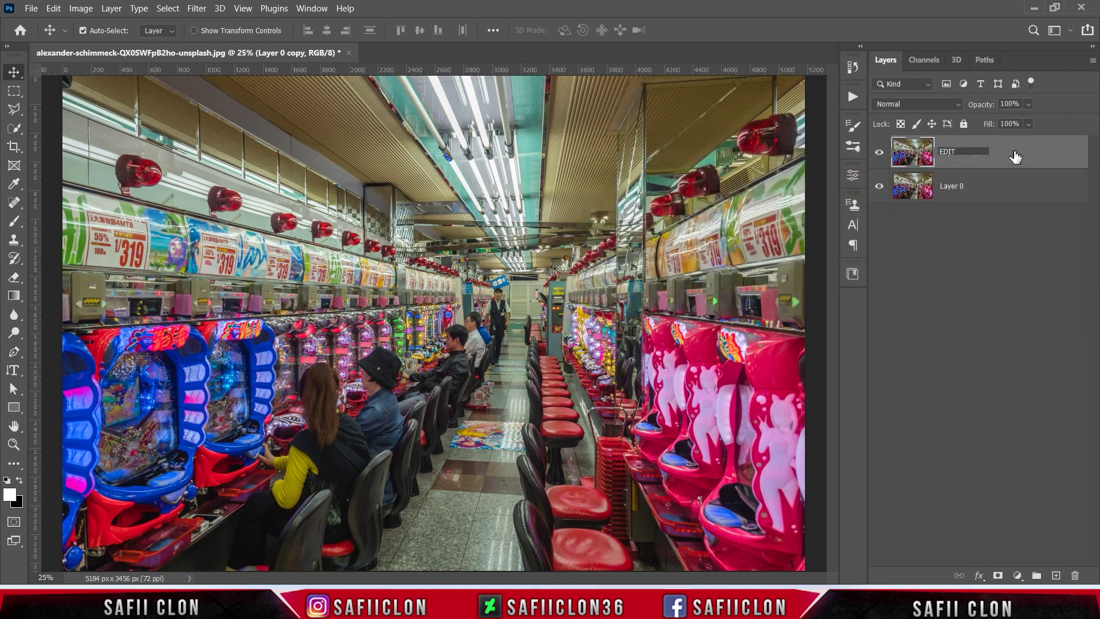
{"action": "key", "text": "Return"}
Rename the lower layer ORIGINAL, hide it, and select EDIT
{"action": "left_click", "coordinate": [945, 189]}
{"action": "double_click", "coordinate": [958, 184]}
{"action": "type", "text": "ORIGINAL"}
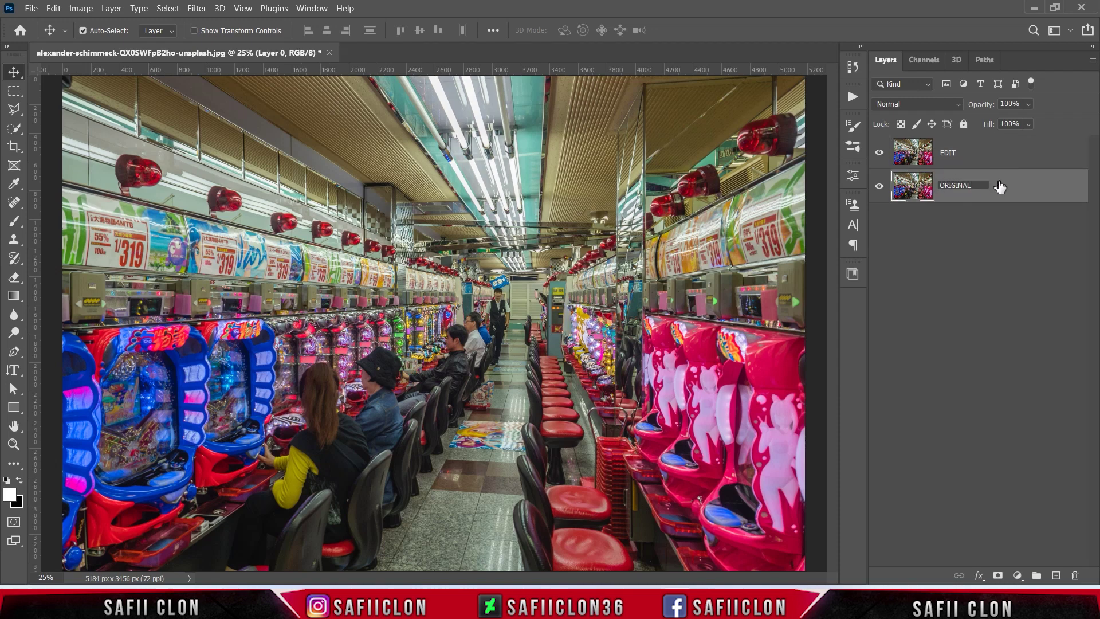
{"action": "key", "text": "Return"}
{"action": "left_click", "coordinate": [879, 187]}
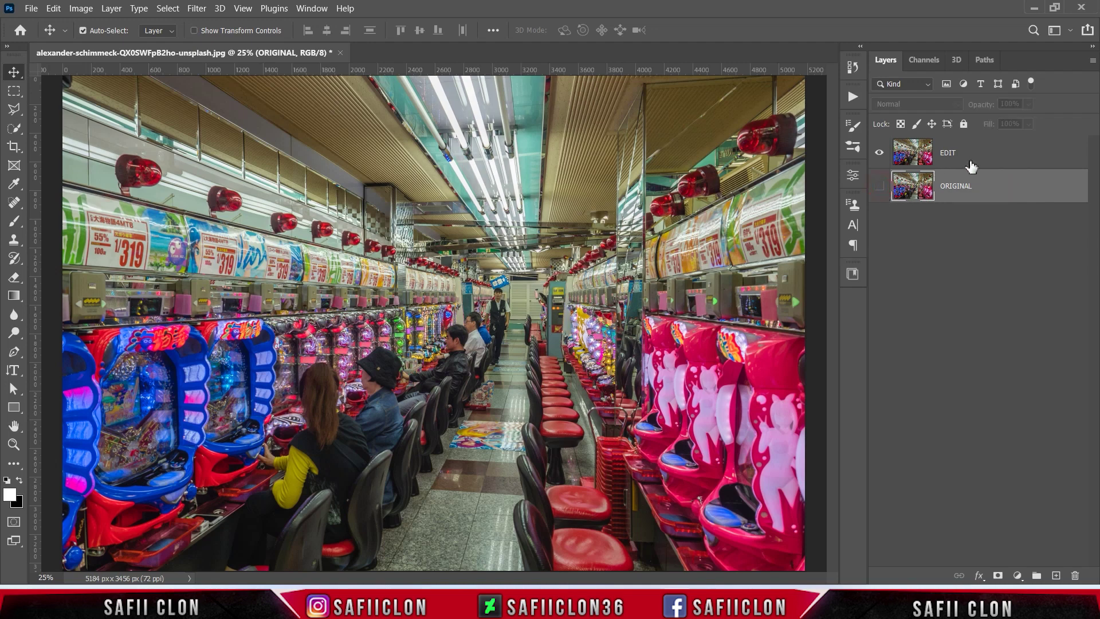
{"action": "left_click", "coordinate": [978, 160]}
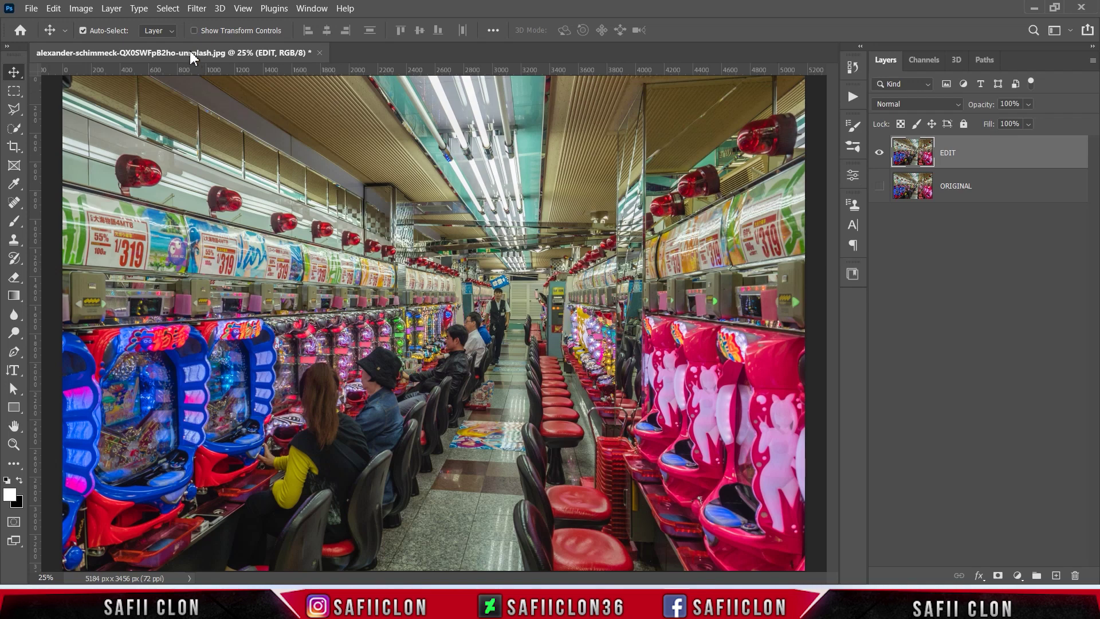
Apply a Regular Grain filter from the Filter Gallery at intensity 78 and contrast 54
{"action": "left_click", "coordinate": [195, 9]}
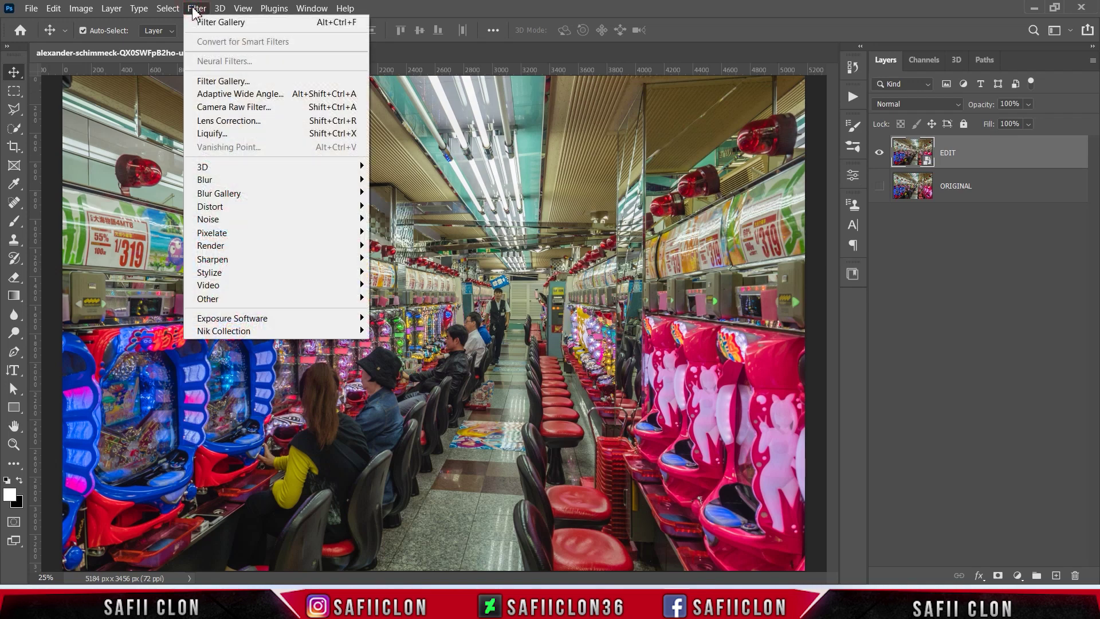
{"action": "left_click", "coordinate": [242, 82]}
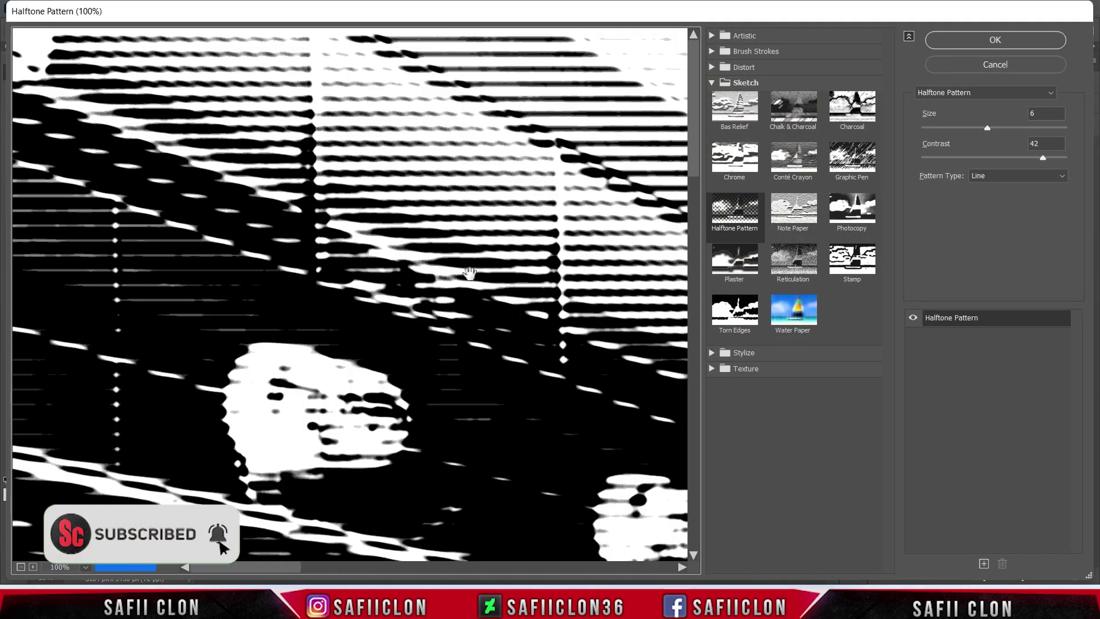
{"action": "left_click", "coordinate": [766, 371]}
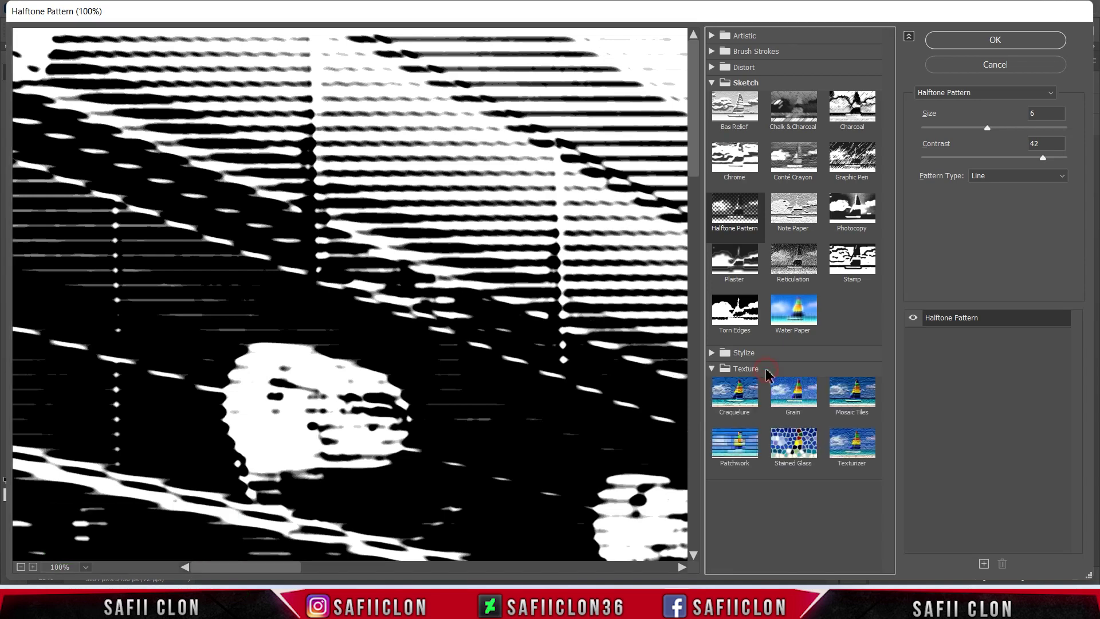
{"action": "left_click", "coordinate": [794, 400]}
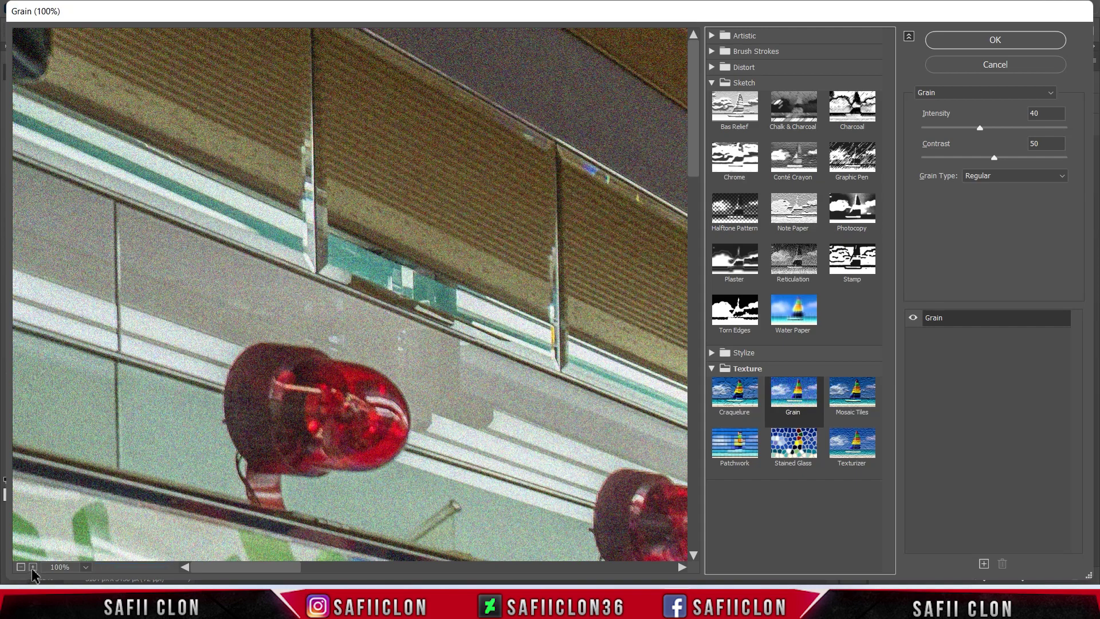
{"action": "left_click", "coordinate": [19, 566]}
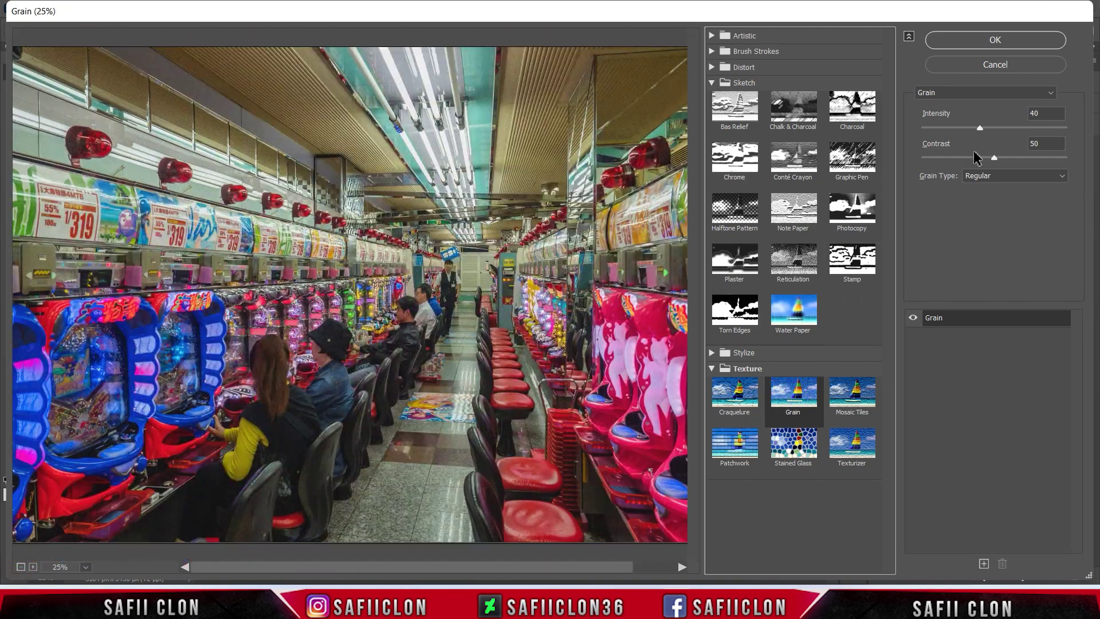
{"action": "left_click_drag", "start_coordinate": [981, 128], "coordinate": [1034, 131]}
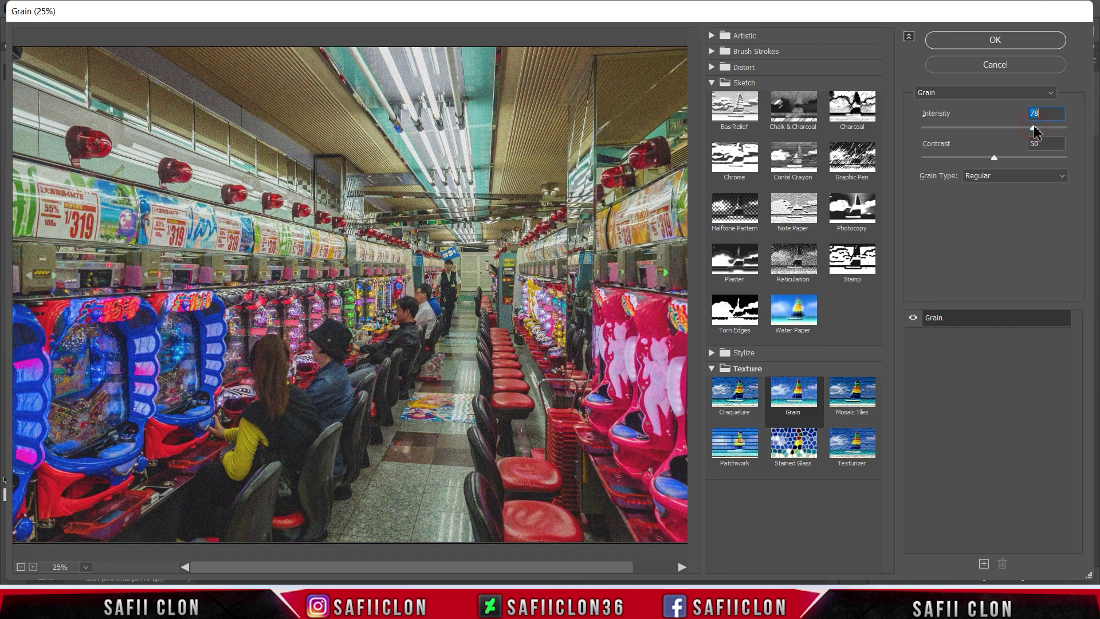
{"action": "left_click", "coordinate": [998, 158]}
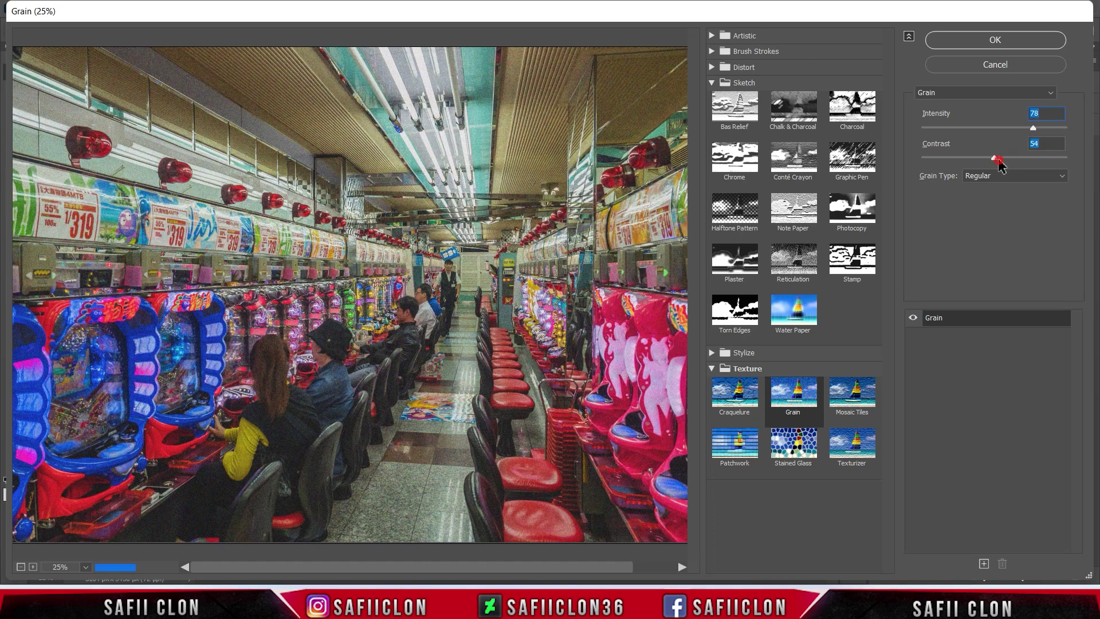
{"action": "left_click", "coordinate": [1022, 178]}
{"action": "left_click", "coordinate": [976, 190]}
{"action": "left_click", "coordinate": [999, 42]}
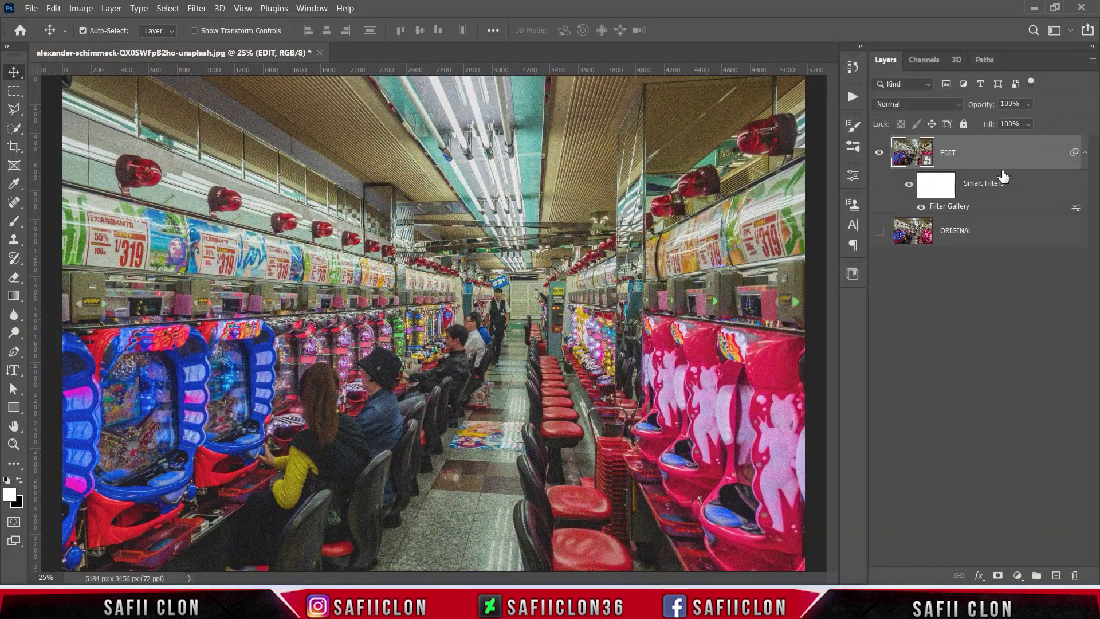
Enable an Overlay-mode Inner Glow in the EDIT layer's Blending Options
{"action": "right_click", "coordinate": [982, 160]}
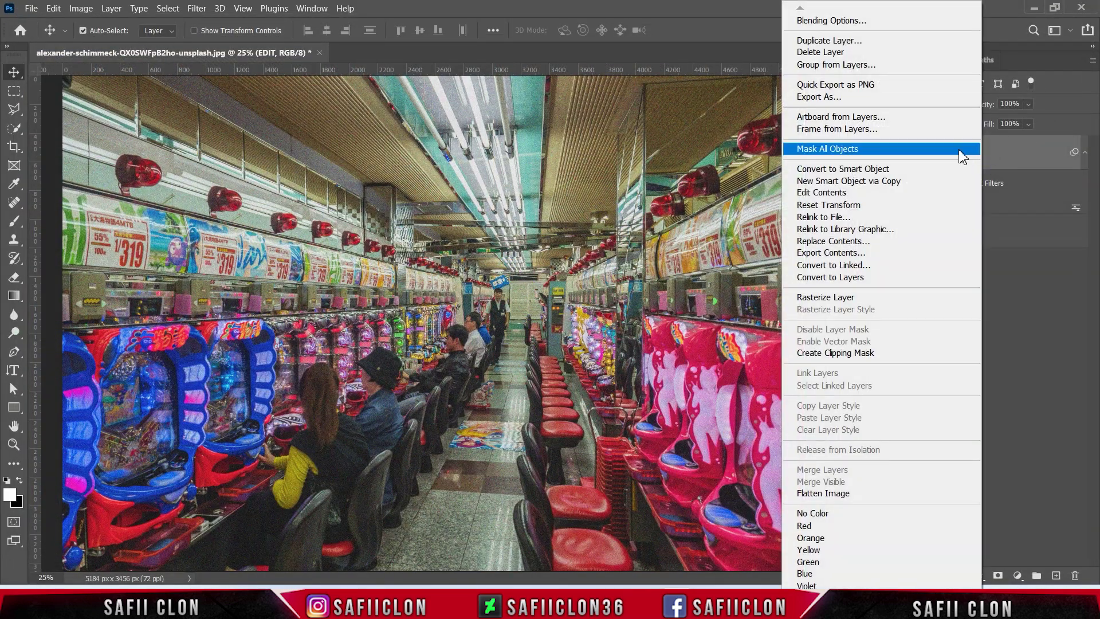
{"action": "left_click", "coordinate": [808, 22]}
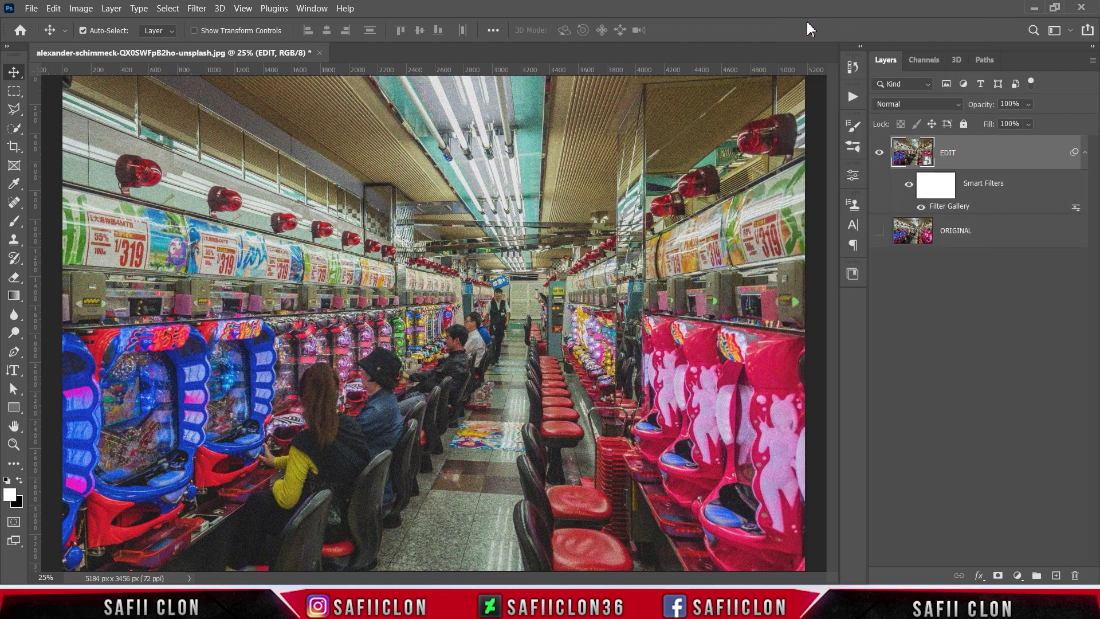
{"action": "left_click_drag", "start_coordinate": [508, 129], "coordinate": [767, 116]}
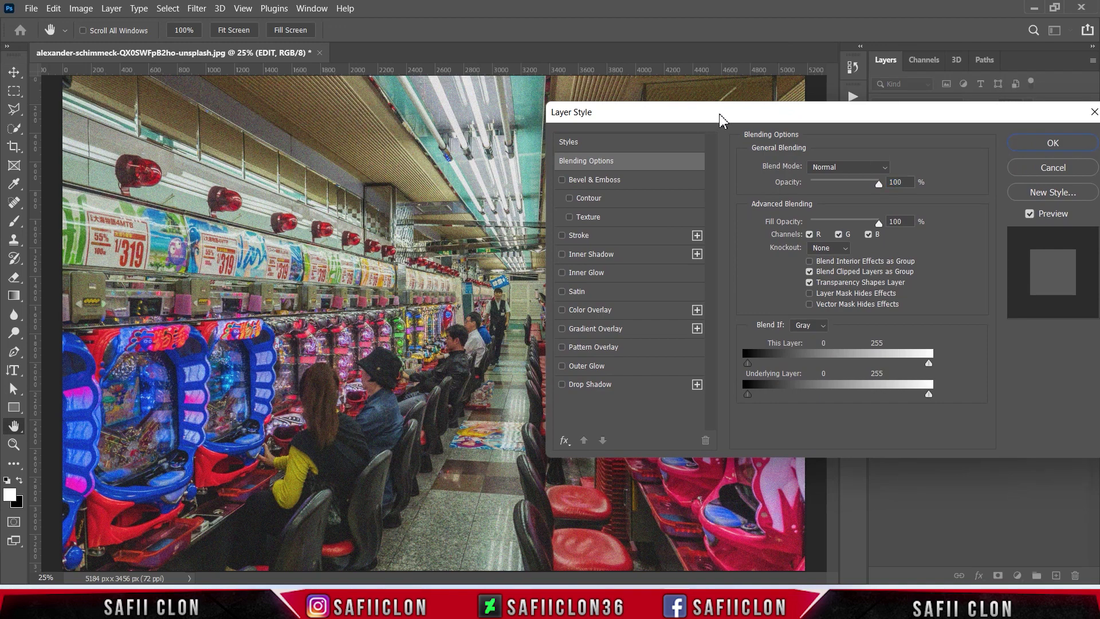
{"action": "left_click", "coordinate": [604, 274]}
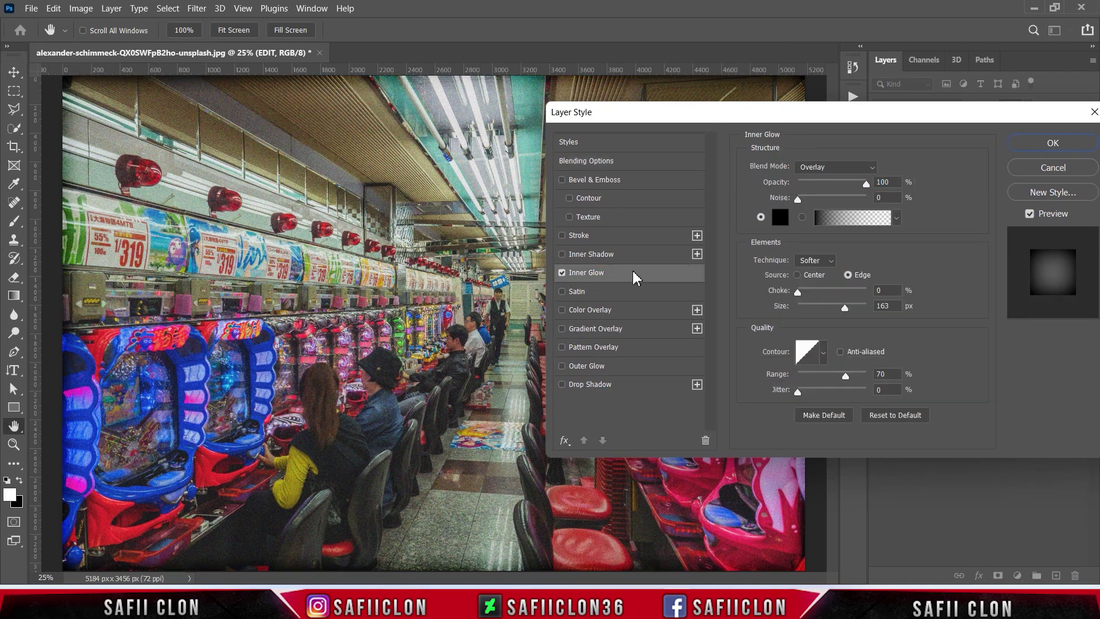
{"action": "left_click", "coordinate": [830, 167]}
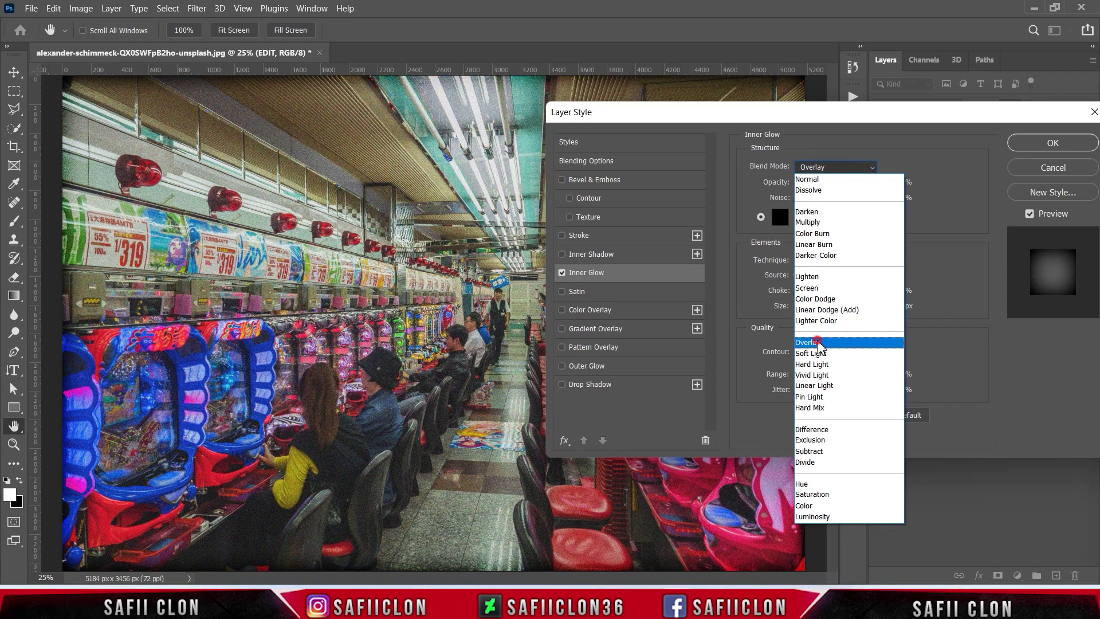
{"action": "left_click", "coordinate": [825, 326]}
Make the inner glow black with a 166 px size and apply it
{"action": "left_click", "coordinate": [865, 186]}
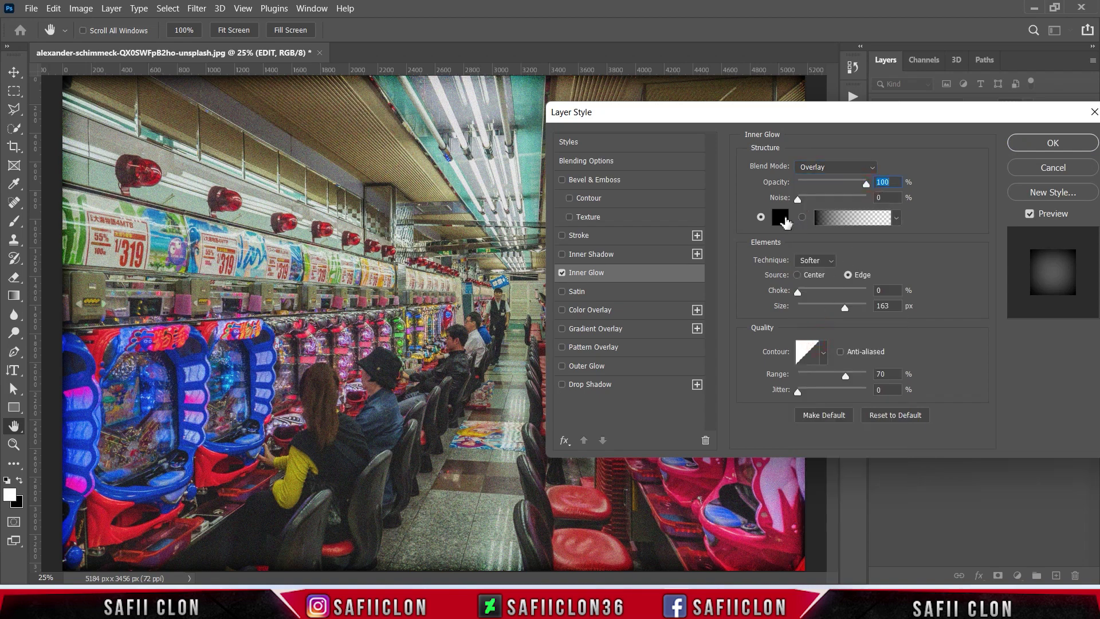
{"action": "left_click", "coordinate": [781, 217]}
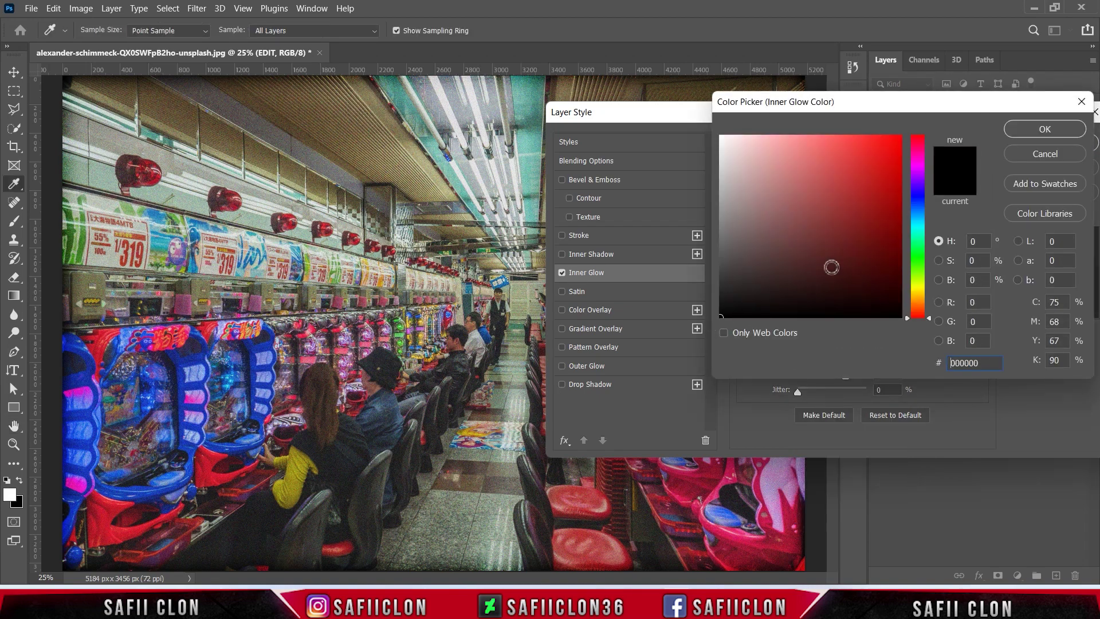
{"action": "left_click", "coordinate": [1030, 128]}
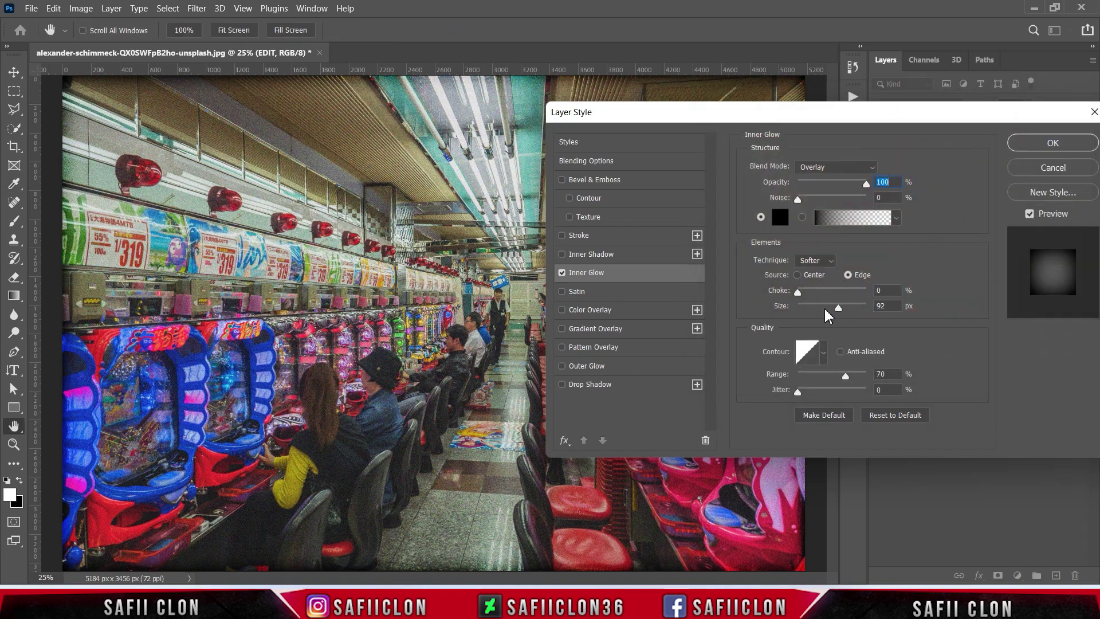
{"action": "left_click_drag", "start_coordinate": [849, 314], "coordinate": [858, 317]}
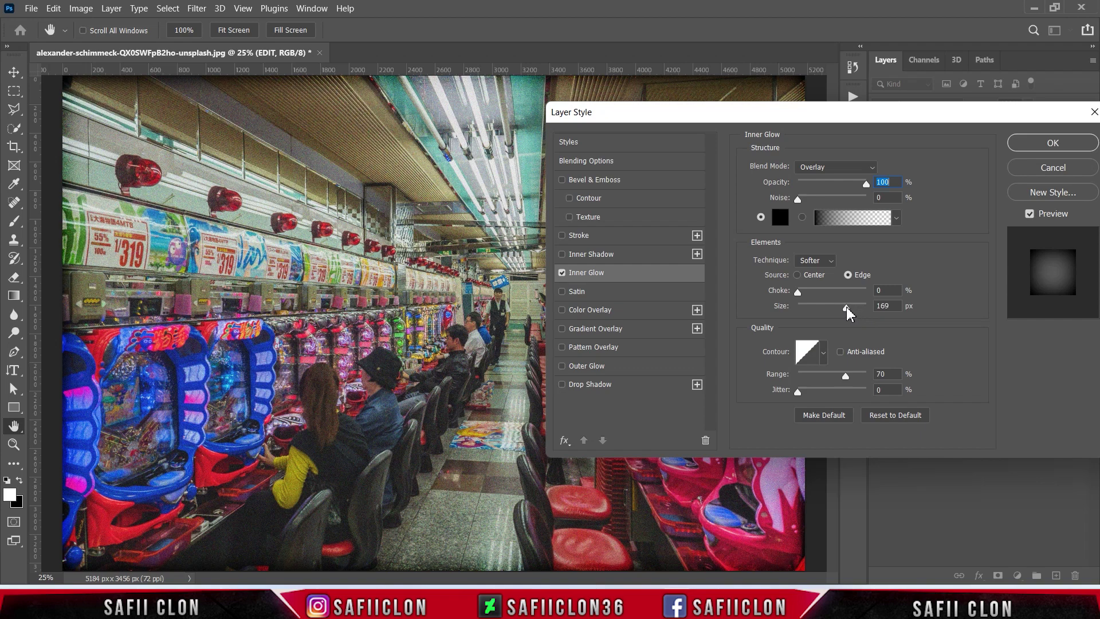
{"action": "left_click", "coordinate": [847, 308]}
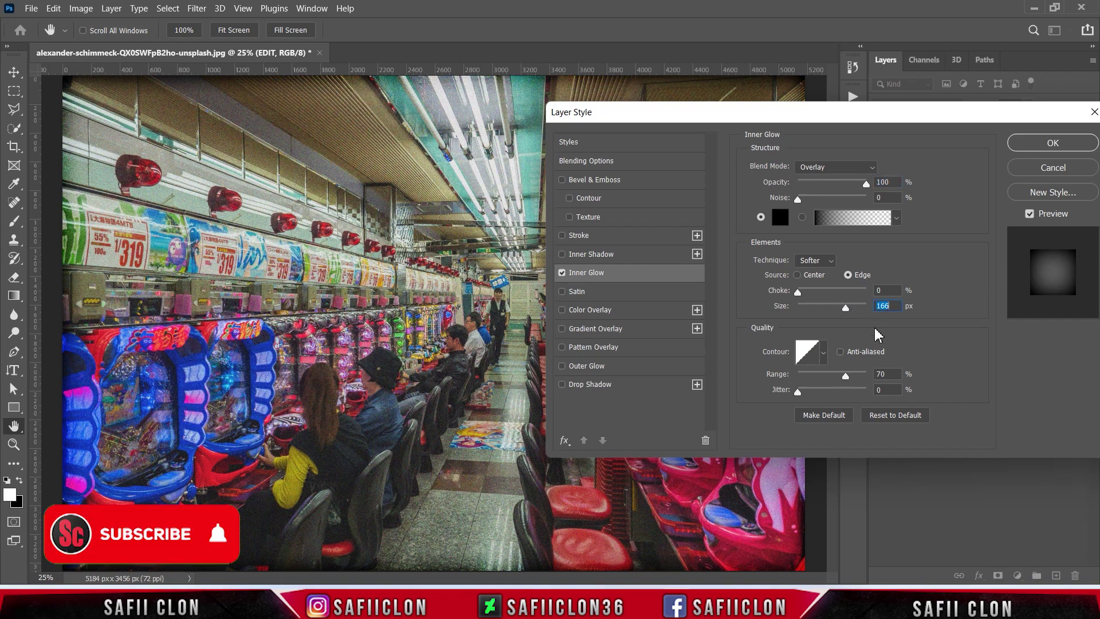
{"action": "left_click_drag", "start_coordinate": [972, 113], "coordinate": [678, 168]}
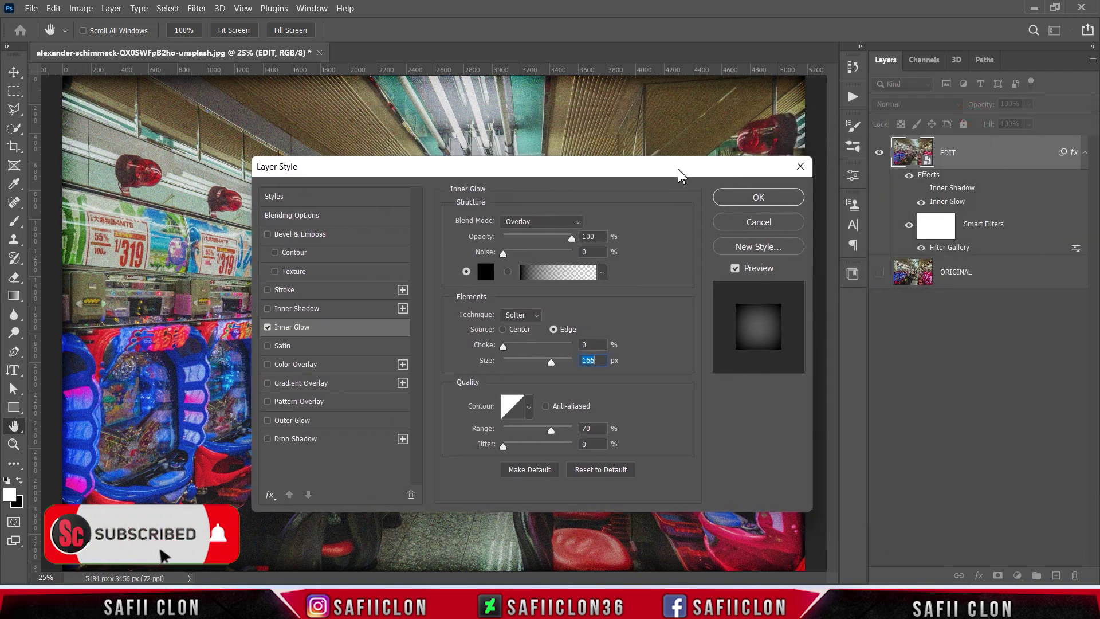
{"action": "left_click", "coordinate": [766, 196]}
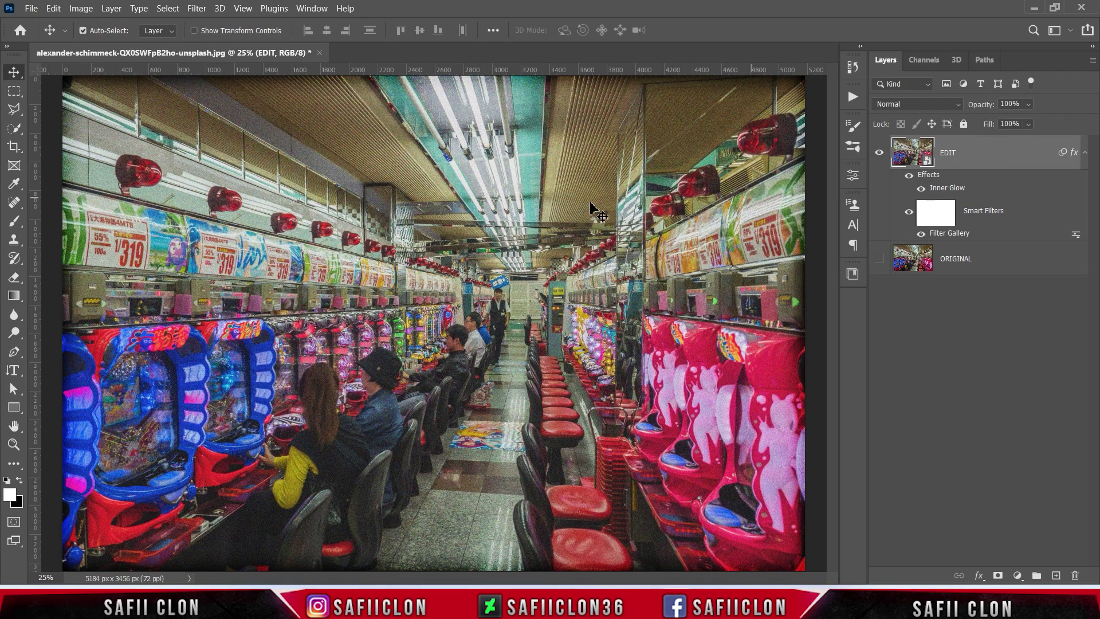
Apply Lens Correction: Remove Distortion -42, Vignette -95, Midpoint +36, Scale 77%
{"action": "left_click", "coordinate": [198, 10]}
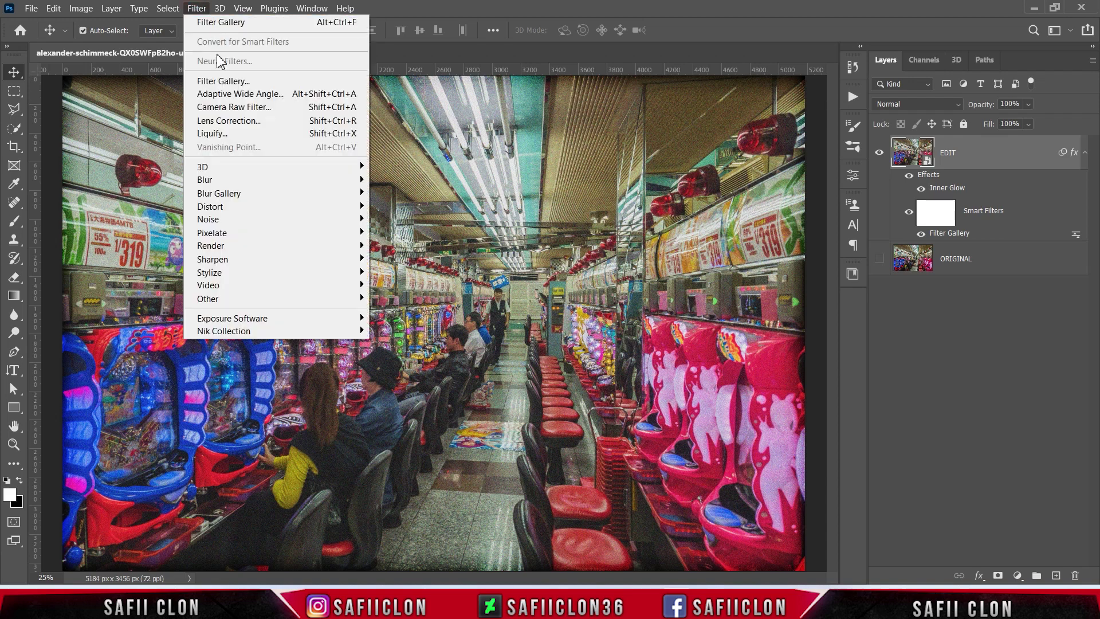
{"action": "left_click", "coordinate": [259, 122]}
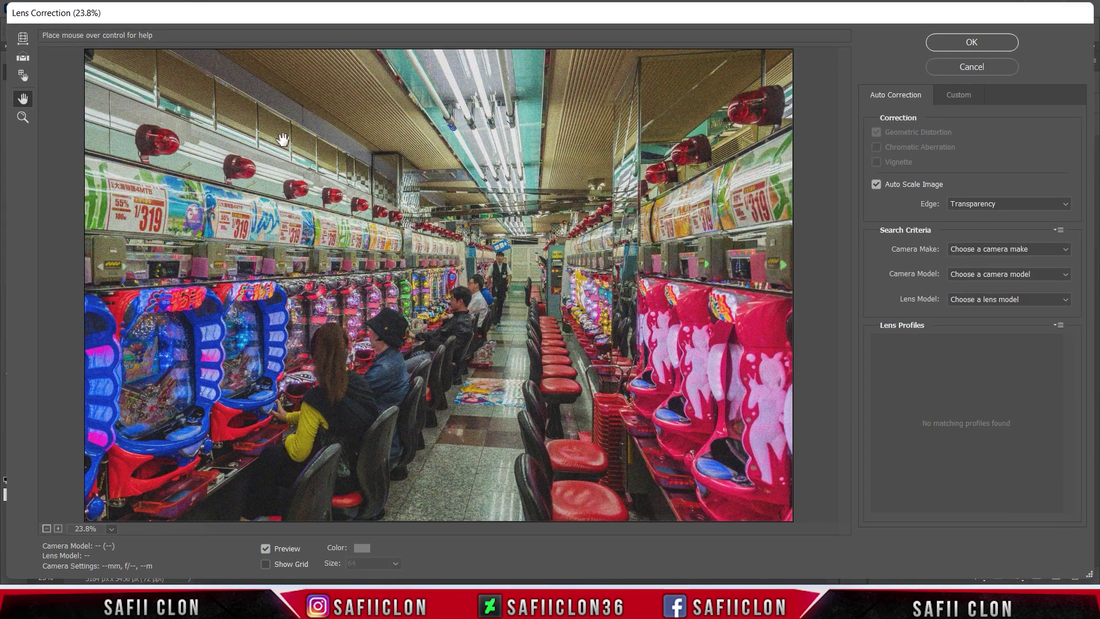
{"action": "left_click", "coordinate": [953, 98]}
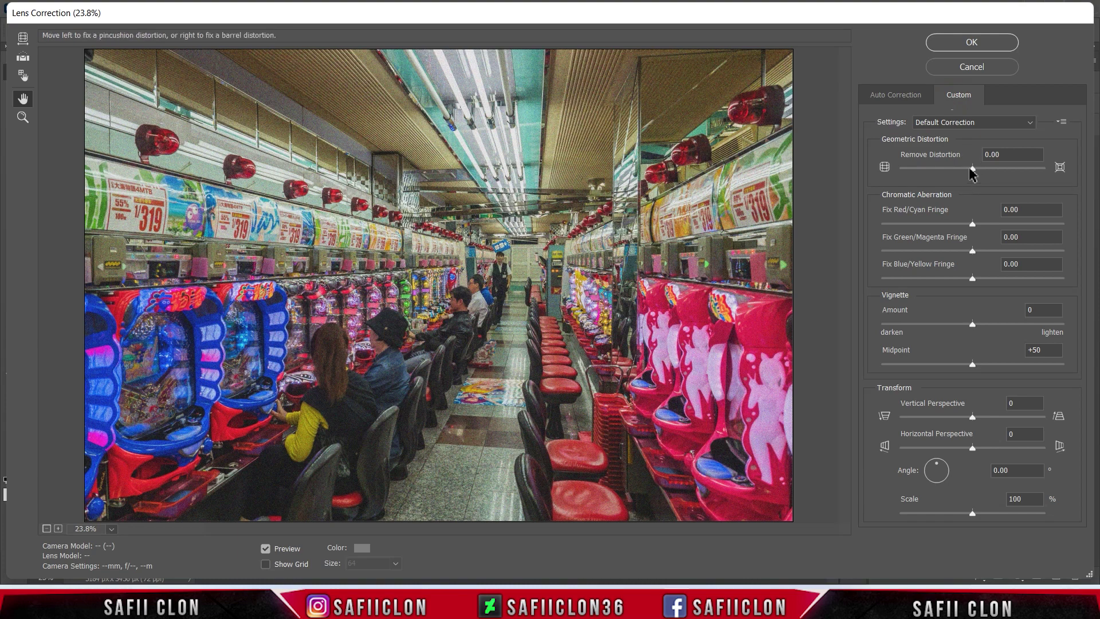
{"action": "left_click_drag", "start_coordinate": [972, 168], "coordinate": [942, 166]}
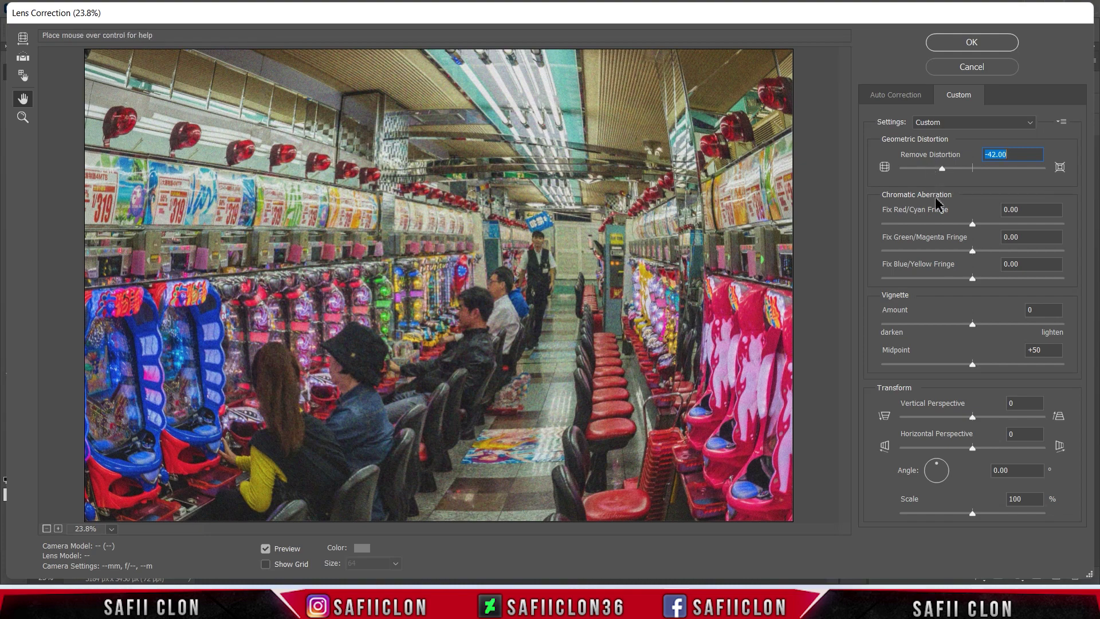
{"action": "left_click_drag", "start_coordinate": [972, 324], "coordinate": [923, 324]}
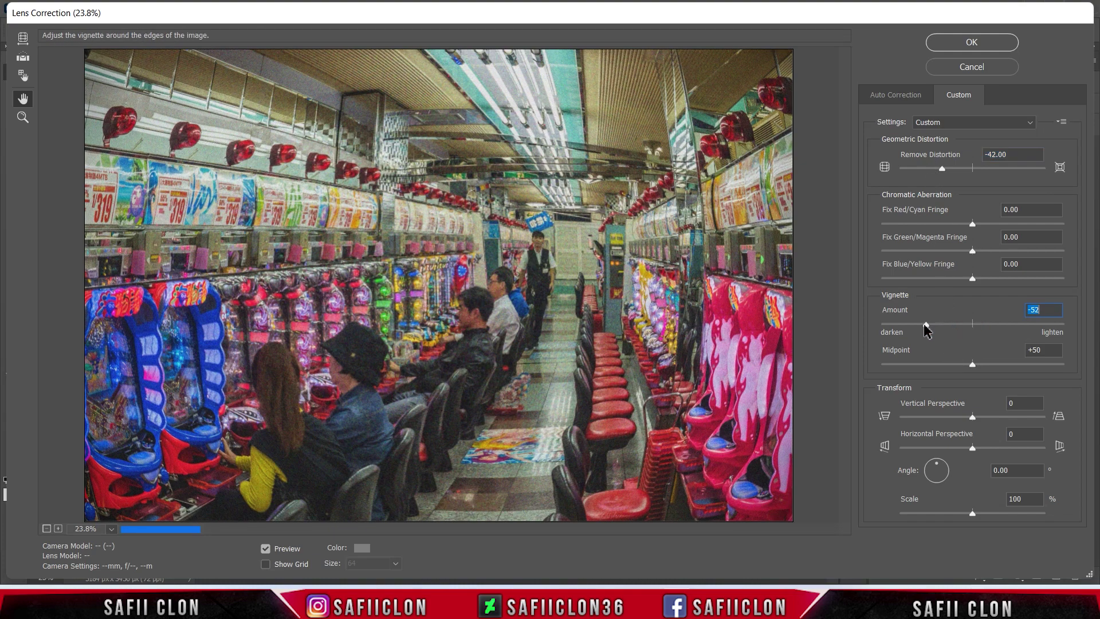
{"action": "left_click_drag", "start_coordinate": [910, 328], "coordinate": [889, 326]}
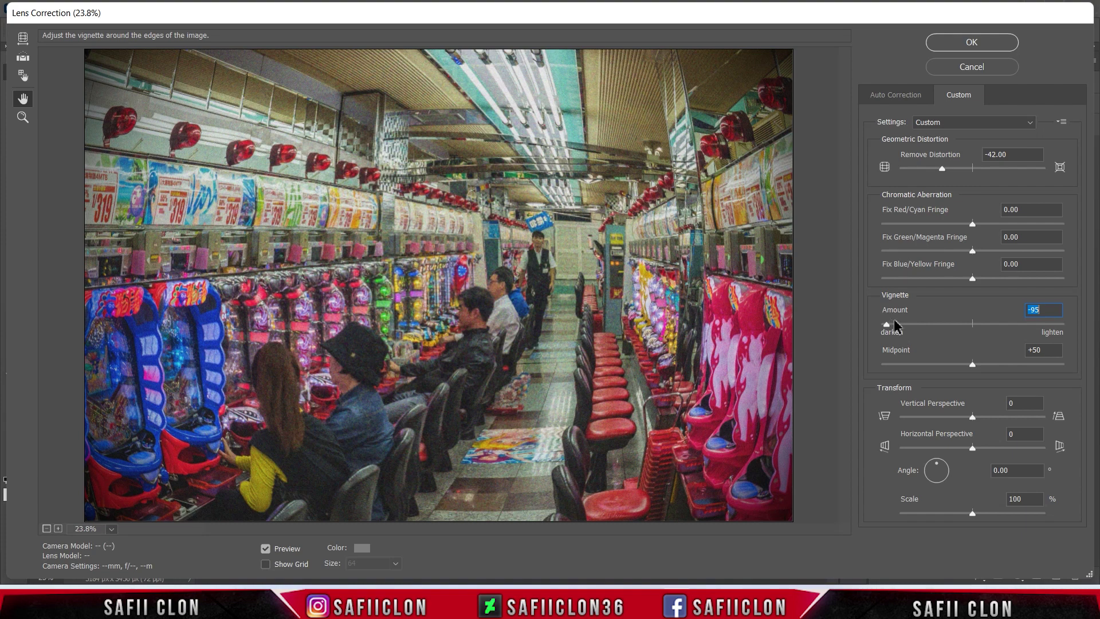
{"action": "left_click", "coordinate": [971, 365]}
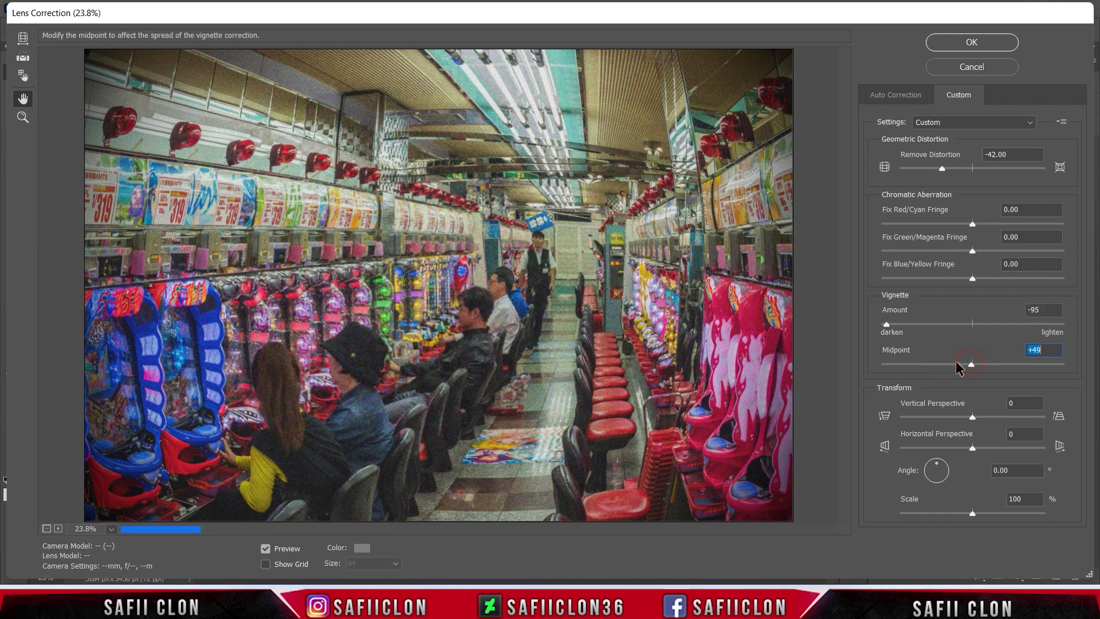
{"action": "left_click_drag", "start_coordinate": [958, 367], "coordinate": [942, 370]}
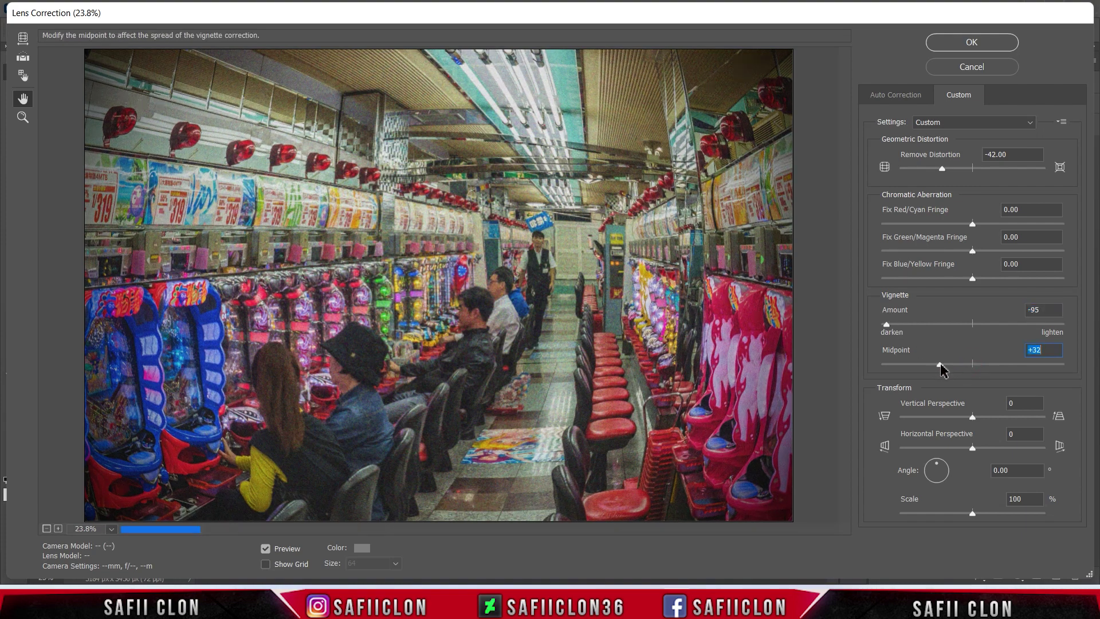
{"action": "left_click_drag", "start_coordinate": [943, 364], "coordinate": [946, 365]}
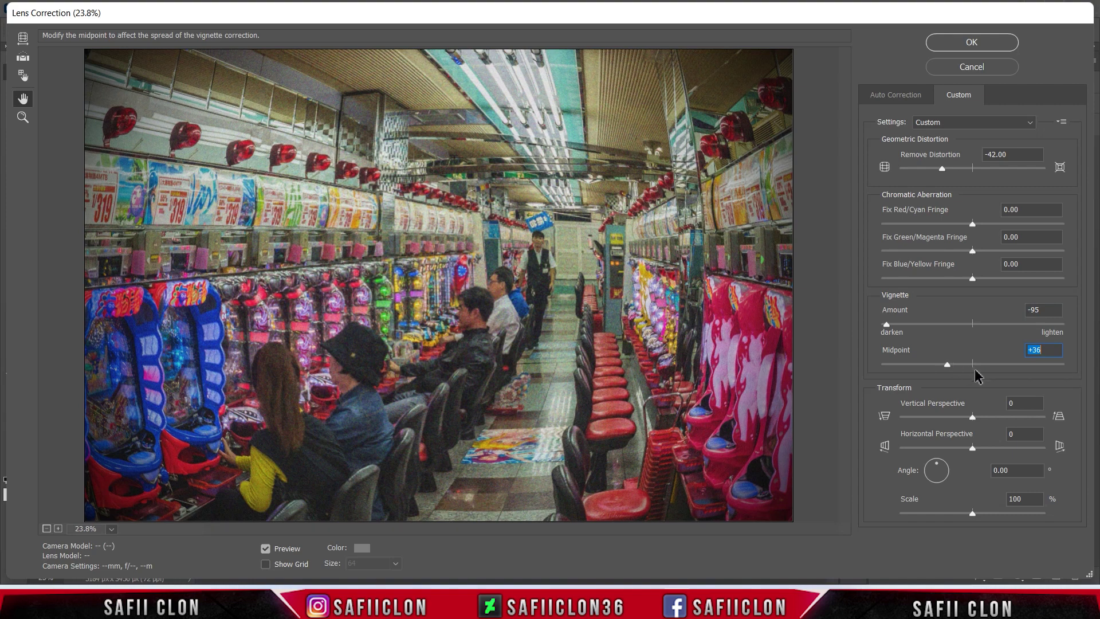
{"action": "left_click_drag", "start_coordinate": [972, 514], "coordinate": [939, 513]}
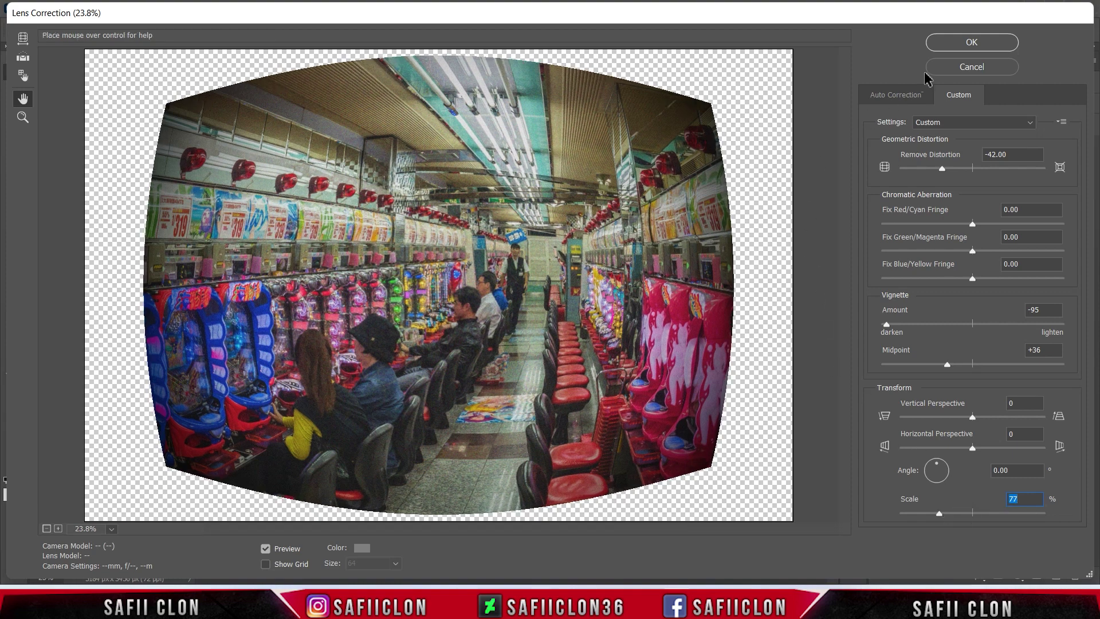
{"action": "left_click", "coordinate": [970, 45]}
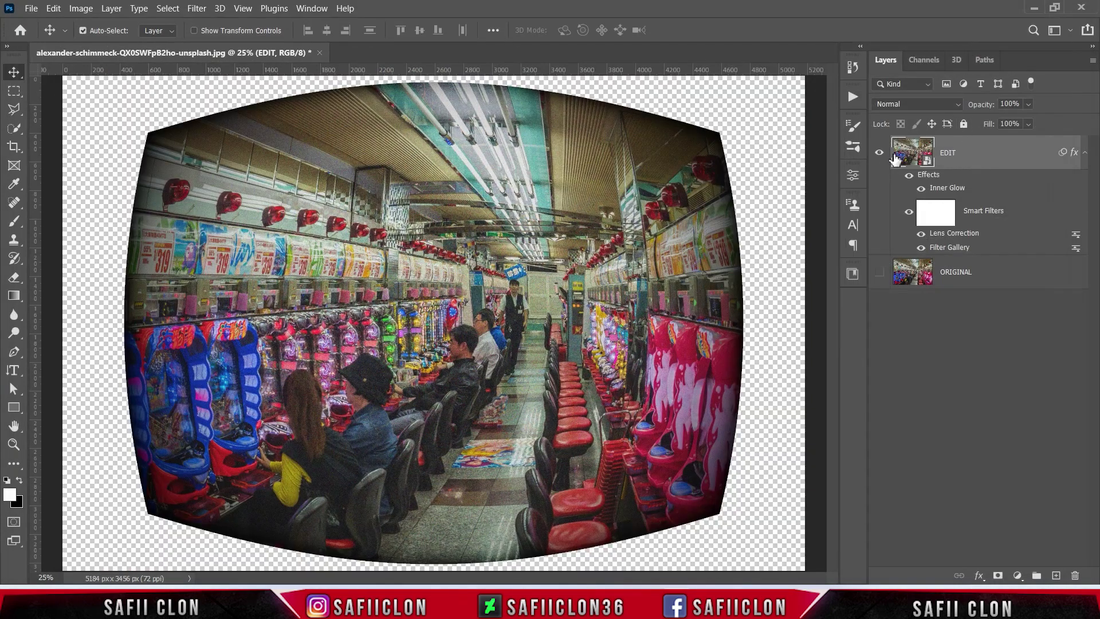
Add a new layer above EDIT filled with 50% Gray
{"action": "left_click", "coordinate": [878, 152]}
{"action": "left_click", "coordinate": [1056, 575]}
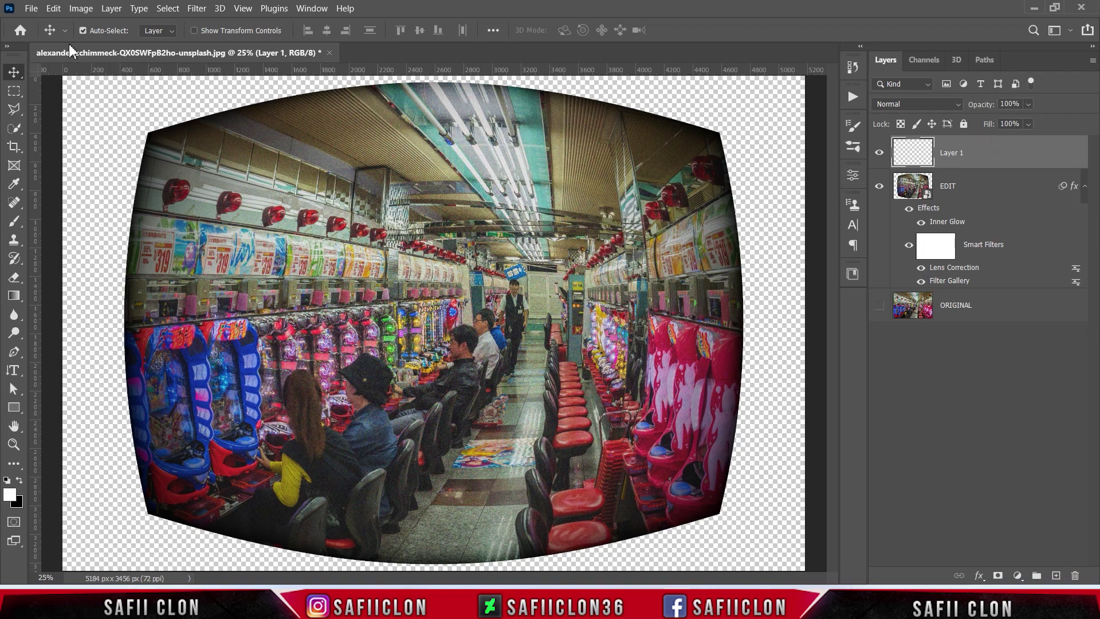
{"action": "left_click", "coordinate": [53, 8]}
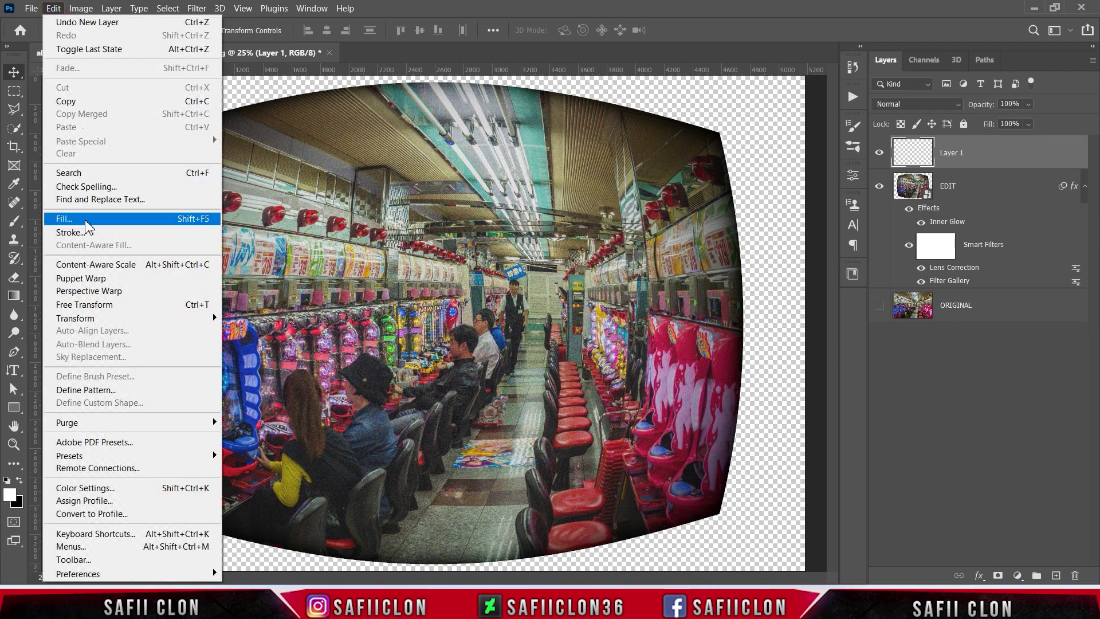
{"action": "left_click", "coordinate": [100, 221]}
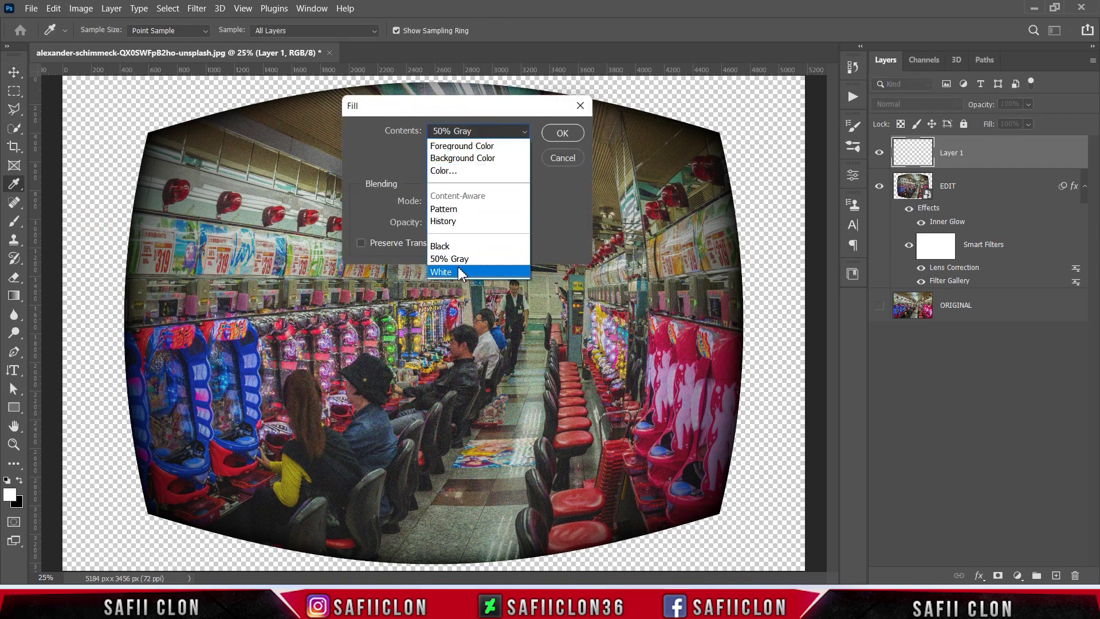
{"action": "left_click", "coordinate": [463, 261]}
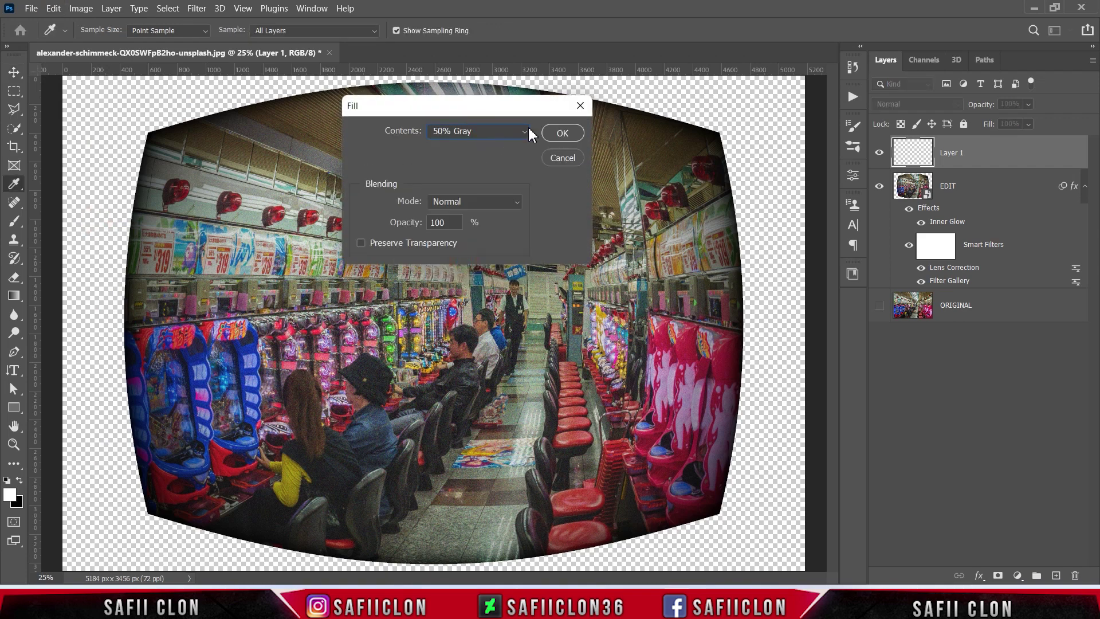
{"action": "left_click", "coordinate": [563, 133]}
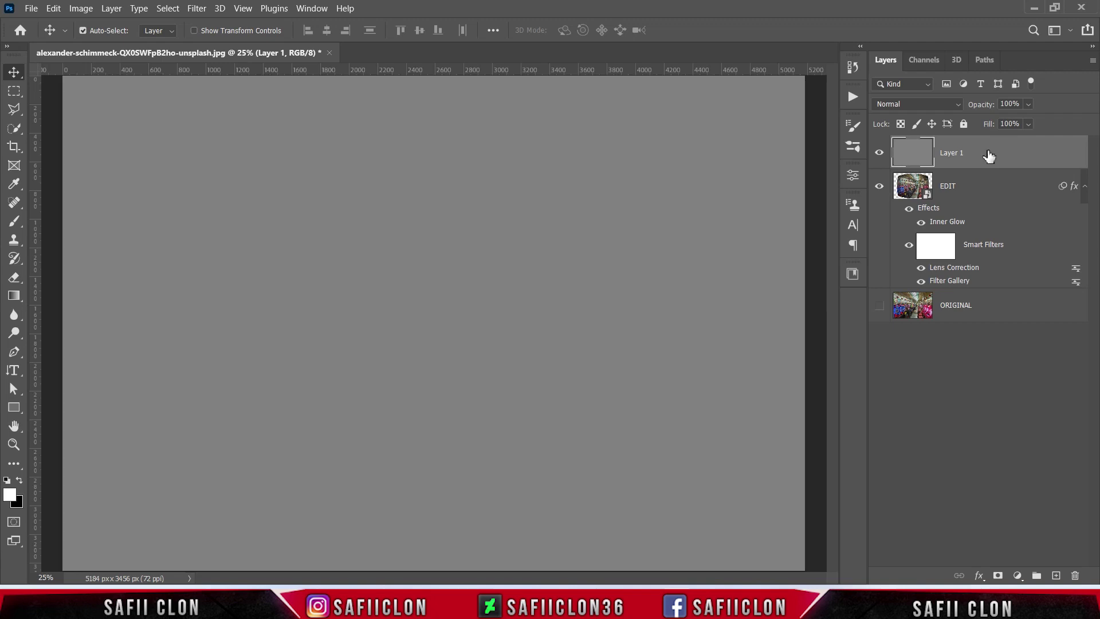
Clip the gray Layer 1 to EDIT and convert it to a smart object
{"action": "left_click", "coordinate": [878, 152]}
{"action": "right_click", "coordinate": [1009, 157]}
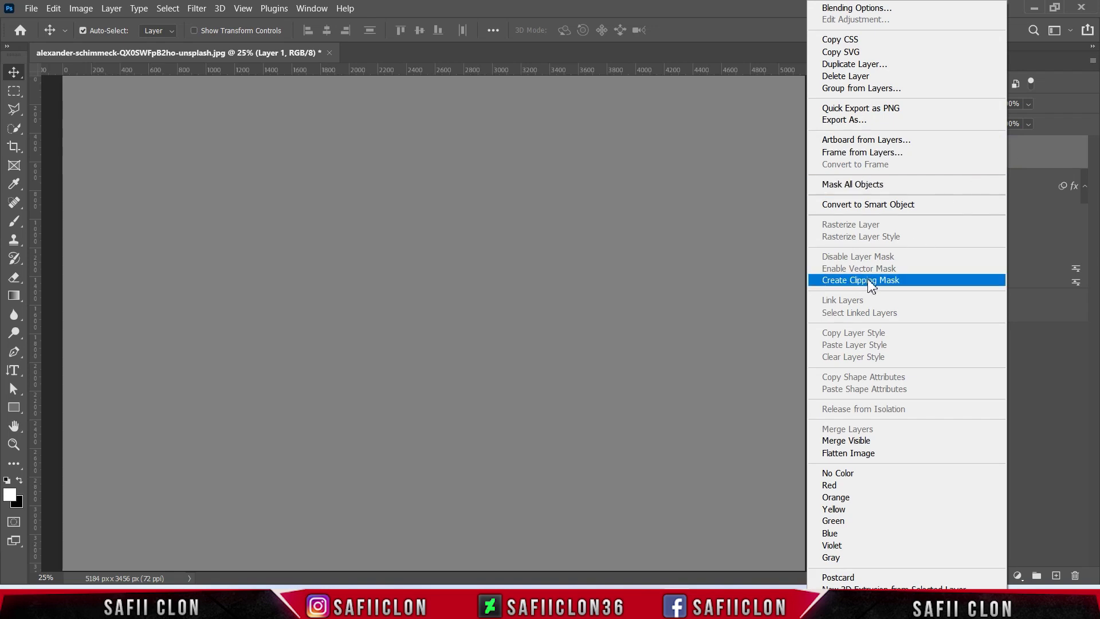
{"action": "left_click", "coordinate": [871, 281]}
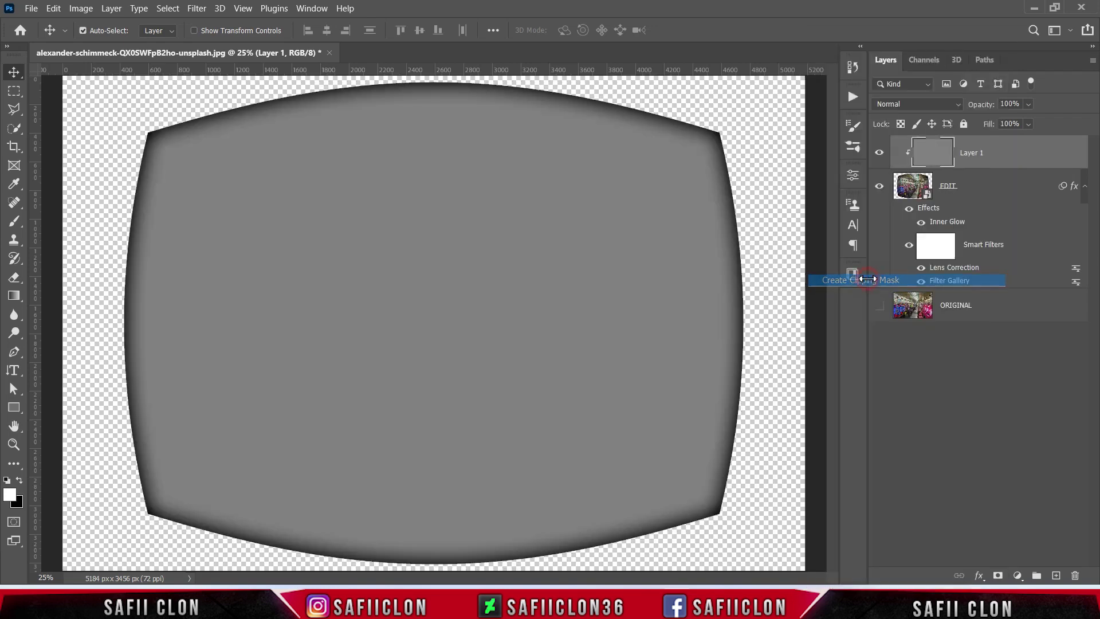
{"action": "right_click", "coordinate": [1006, 155]}
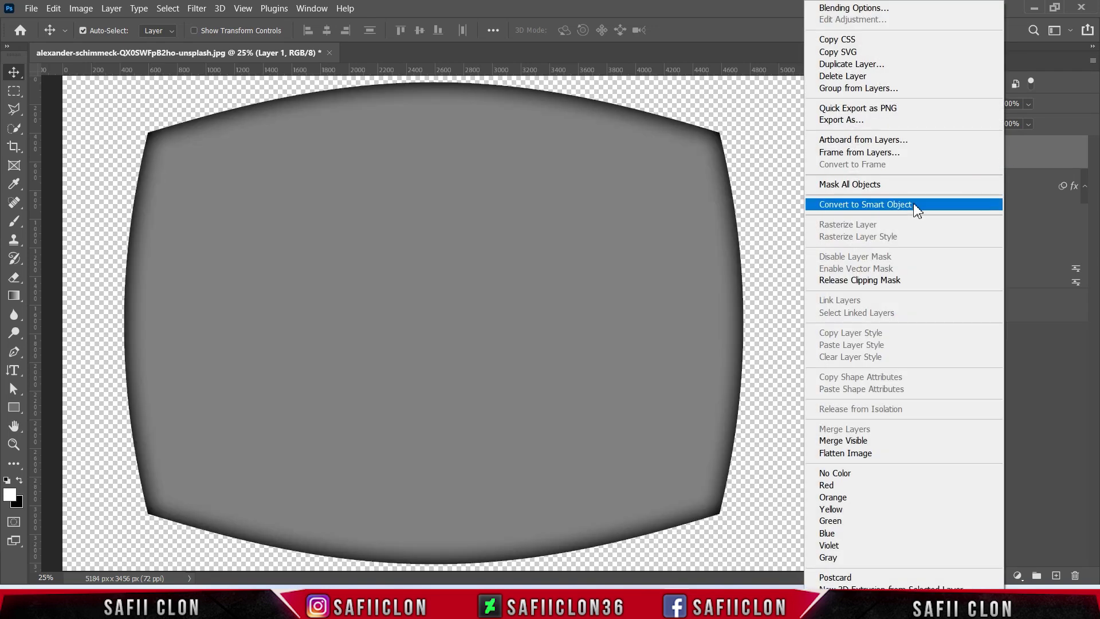
{"action": "left_click", "coordinate": [845, 205]}
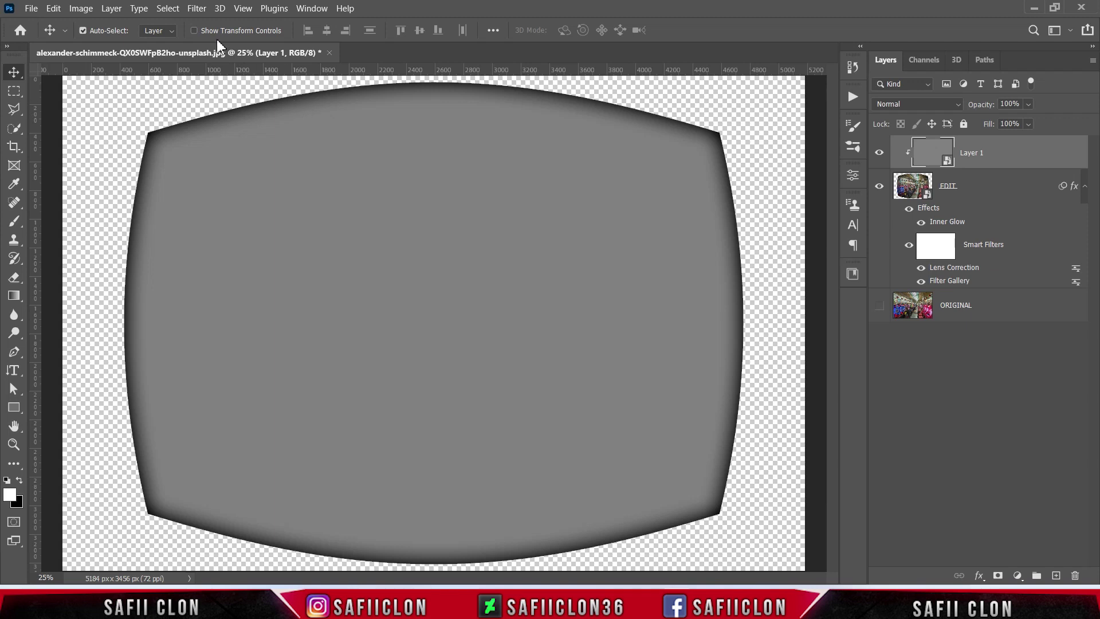
Choose the Sketch > Halftone Pattern filter with Line pattern type in the Filter Gallery
{"action": "left_click", "coordinate": [195, 8]}
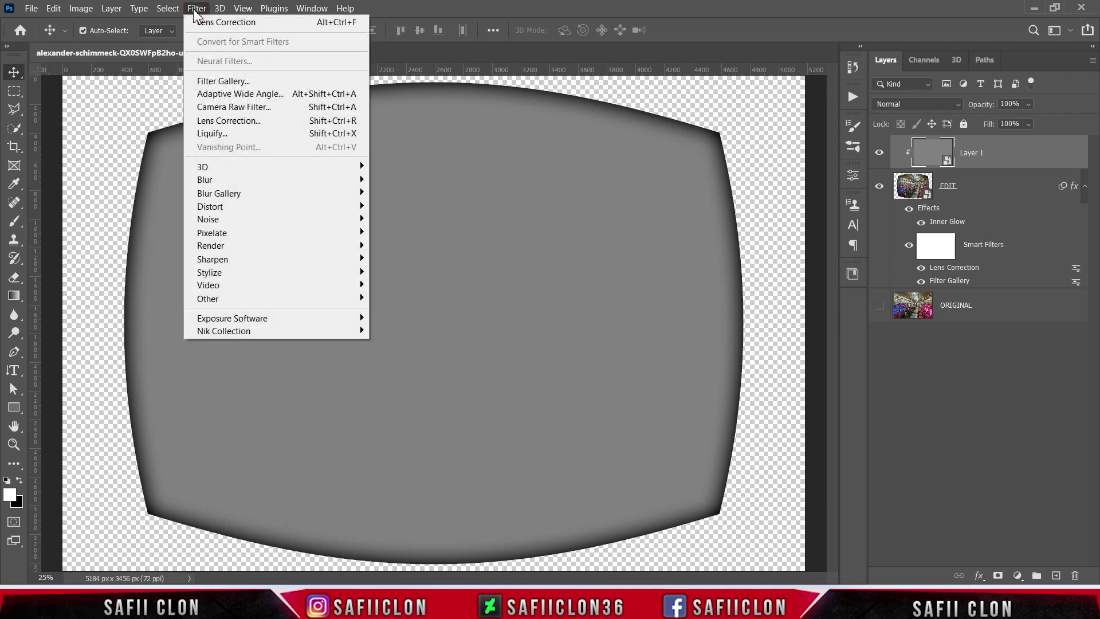
{"action": "left_click", "coordinate": [237, 82]}
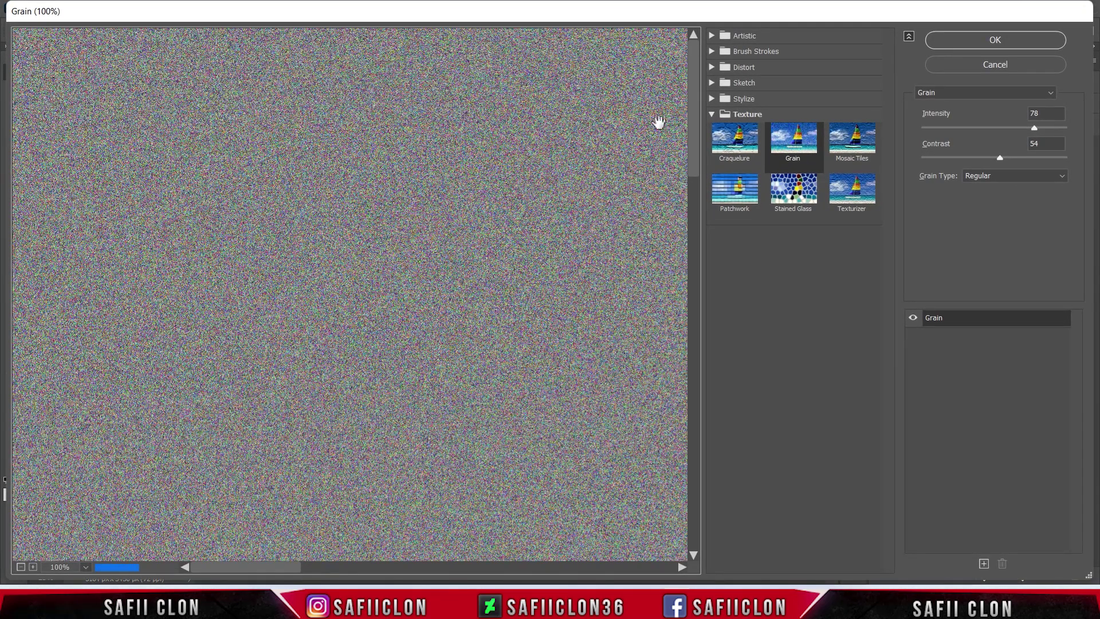
{"action": "left_click", "coordinate": [711, 115]}
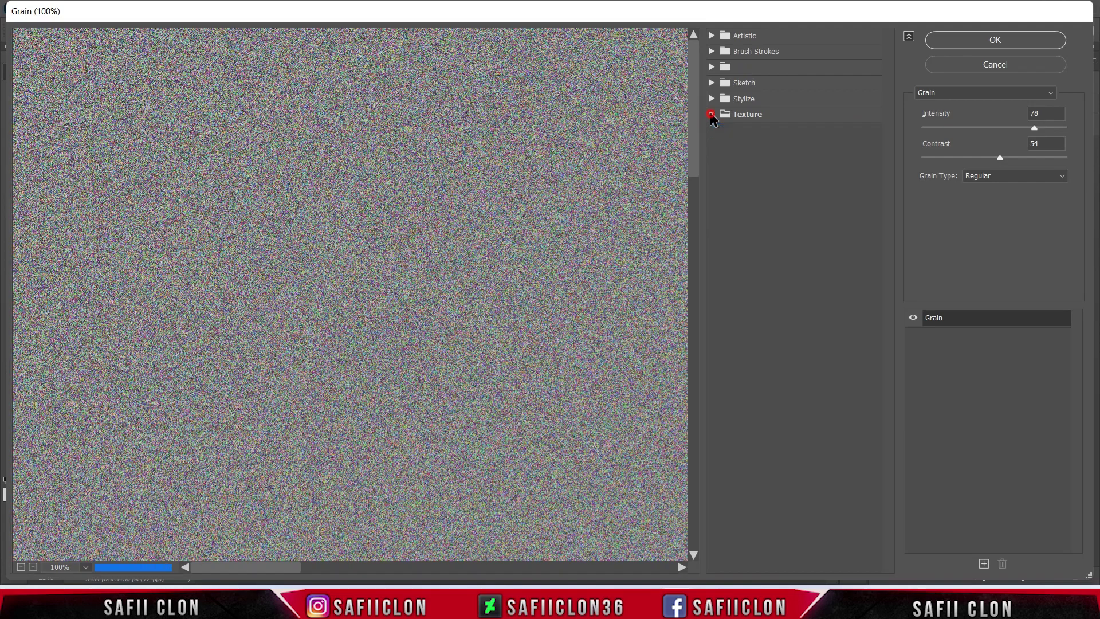
{"action": "left_click", "coordinate": [746, 84]}
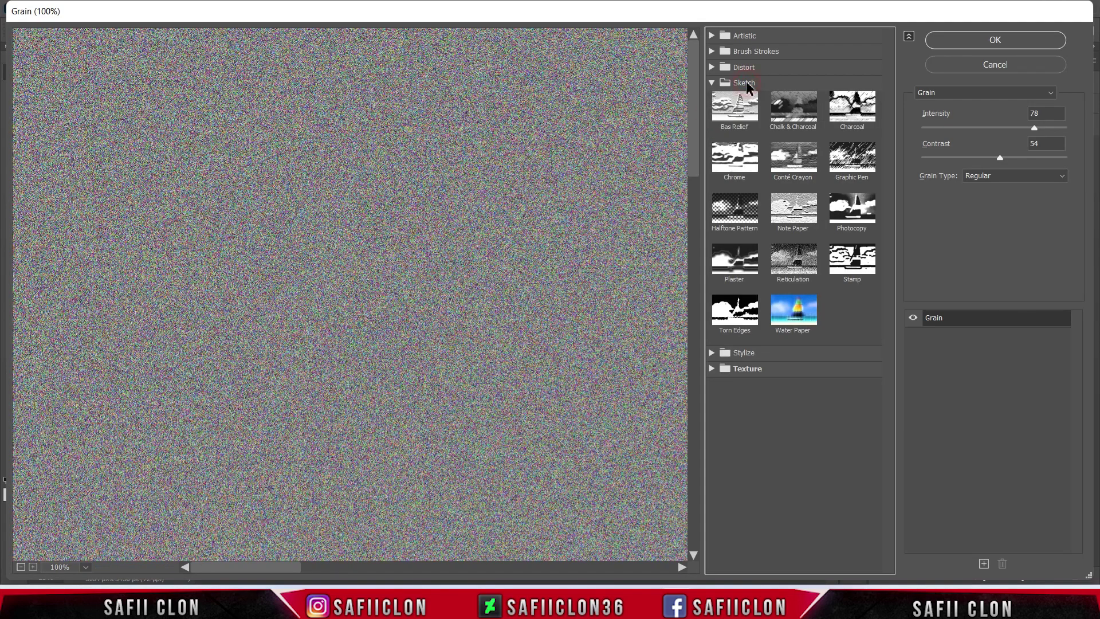
{"action": "left_click", "coordinate": [735, 213]}
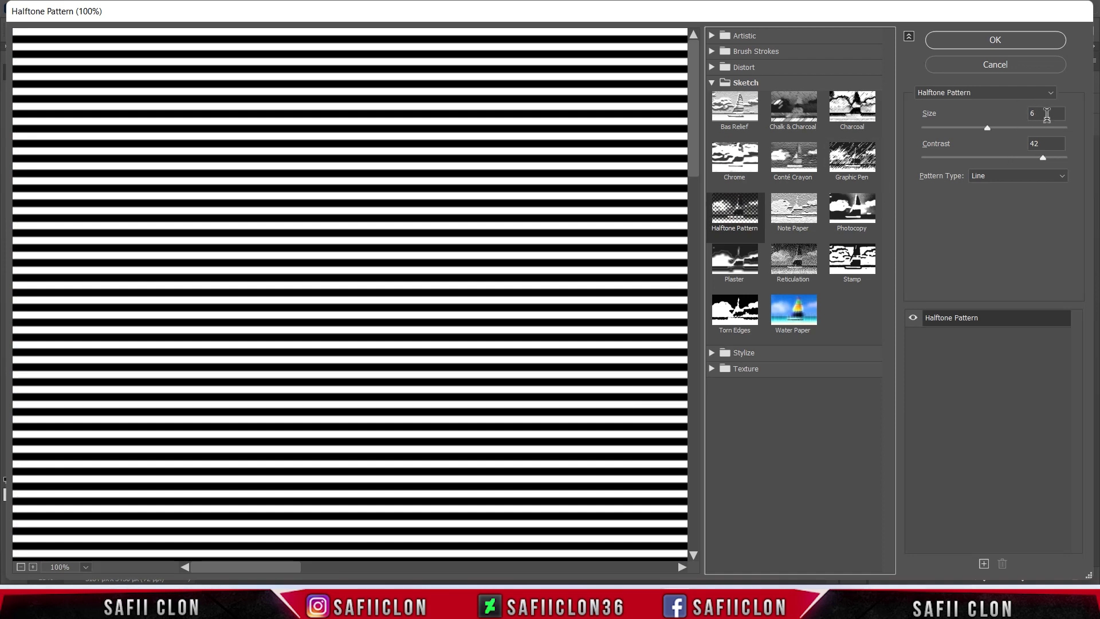
{"action": "left_click", "coordinate": [1030, 174]}
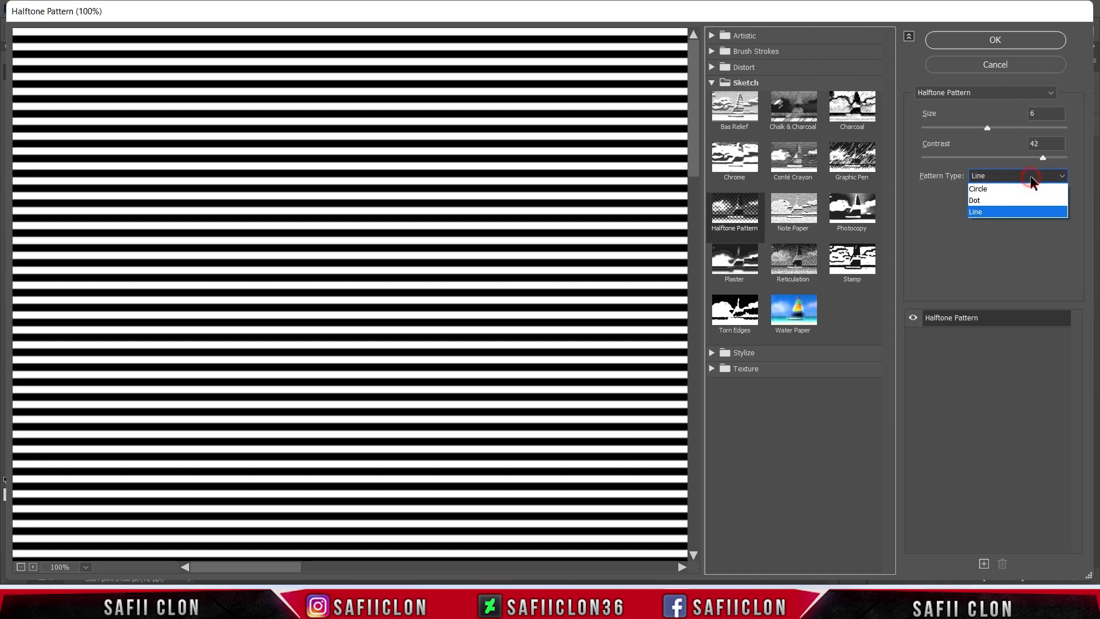
{"action": "left_click", "coordinate": [980, 212]}
Adjust the halftone Size and Contrast, apply it, and select Layer 1
{"action": "left_click_drag", "start_coordinate": [986, 129], "coordinate": [1059, 128]}
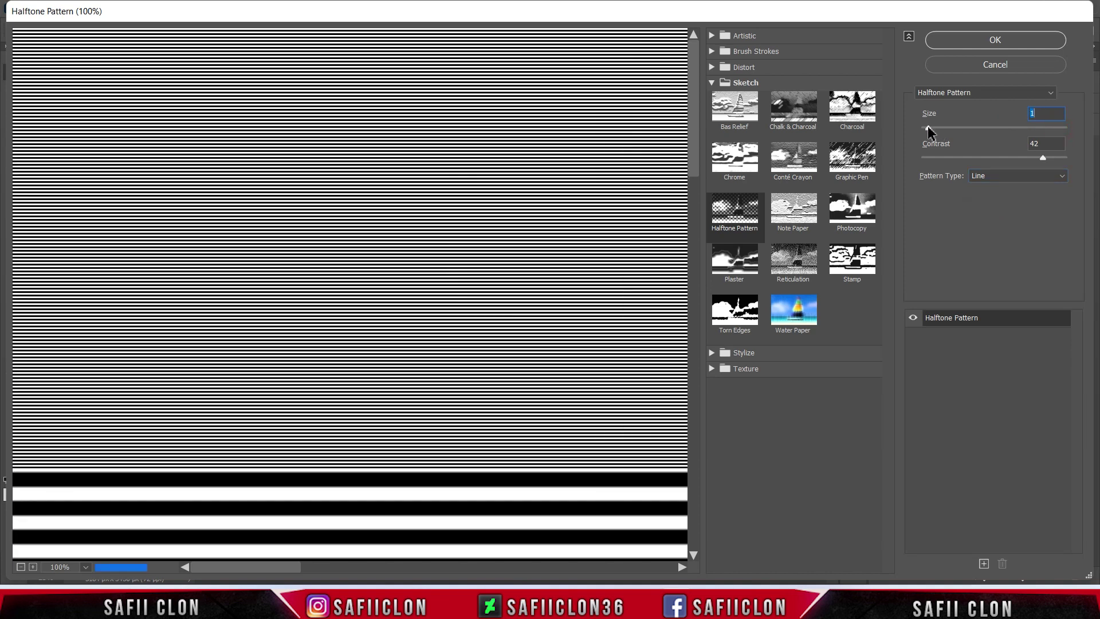
{"action": "left_click_drag", "start_coordinate": [928, 127], "coordinate": [973, 129]}
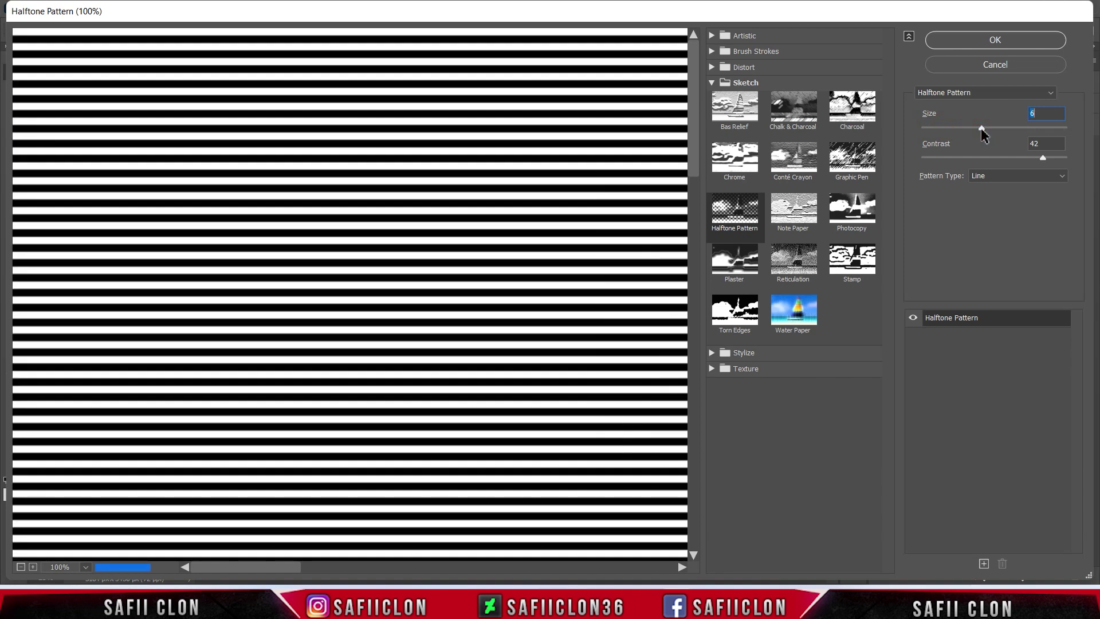
{"action": "left_click", "coordinate": [1043, 157]}
{"action": "left_click_drag", "start_coordinate": [1043, 157], "coordinate": [1034, 157]}
{"action": "left_click_drag", "start_coordinate": [1033, 158], "coordinate": [1041, 157]}
{"action": "left_click", "coordinate": [968, 44]}
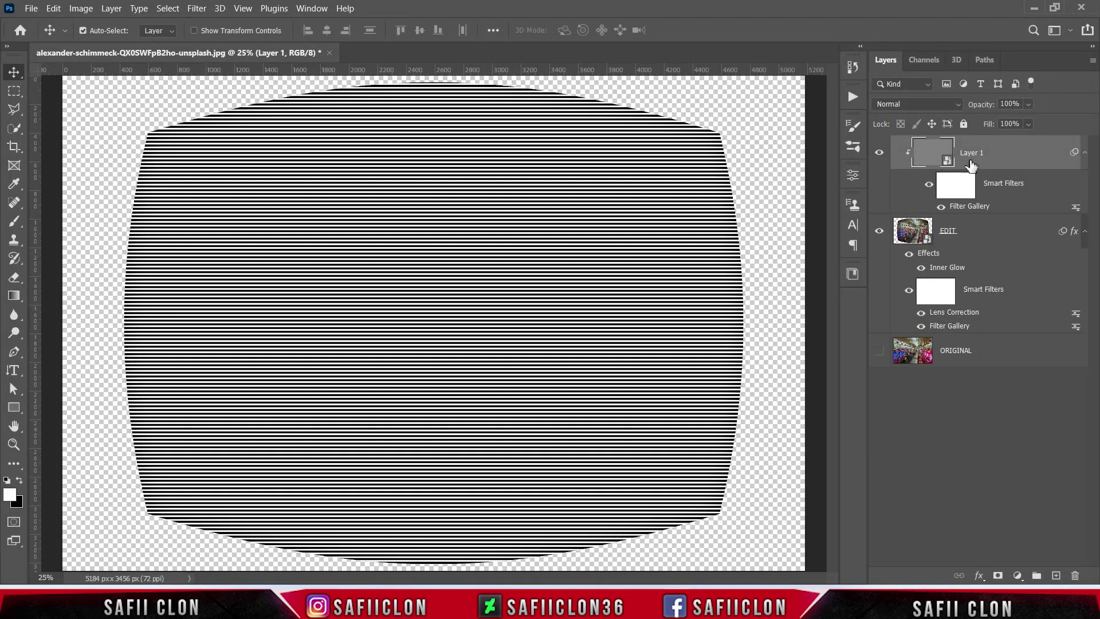
{"action": "left_click", "coordinate": [998, 155]}
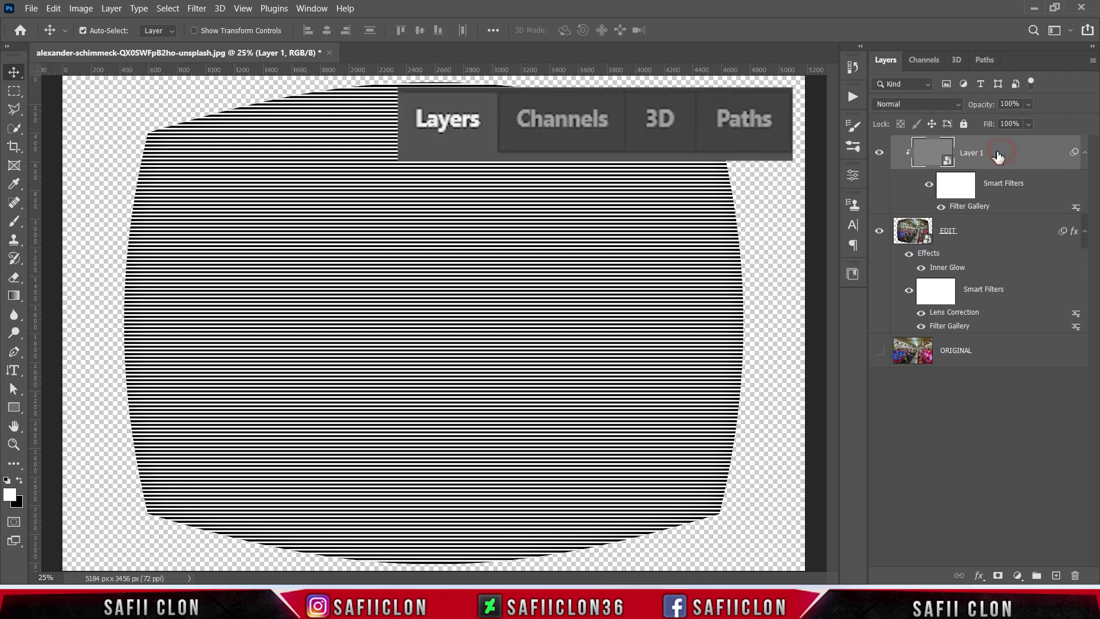
Mask Layer 1 with its RGB channel selection and set its blend mode to Overlay
{"action": "left_click", "coordinate": [926, 60]}
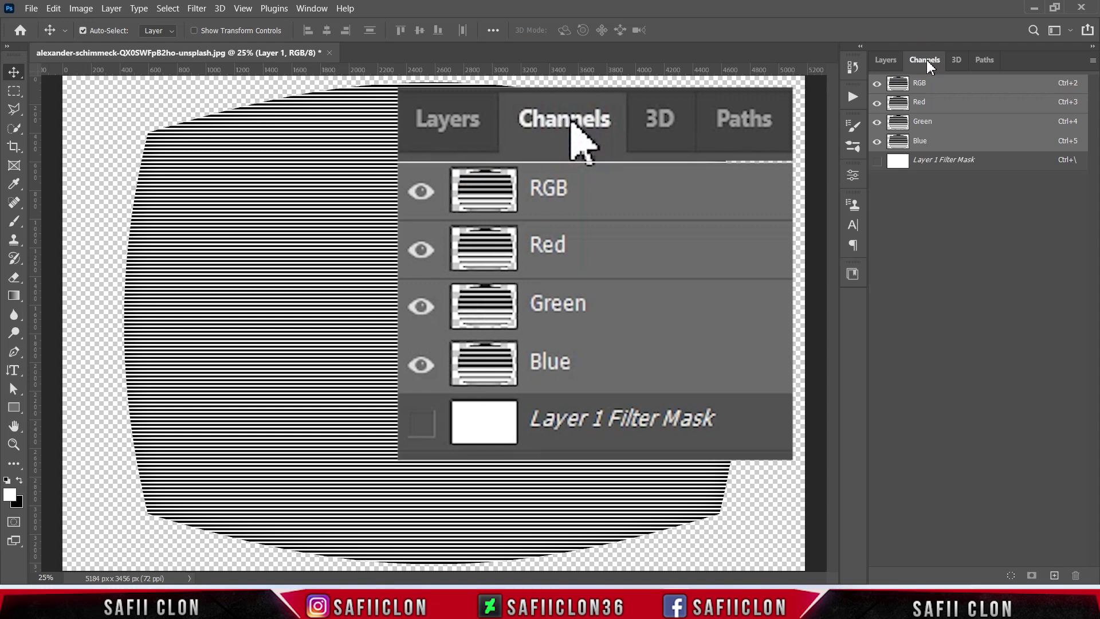
{"action": "left_click", "coordinate": [898, 85], "text": "ctrl"}
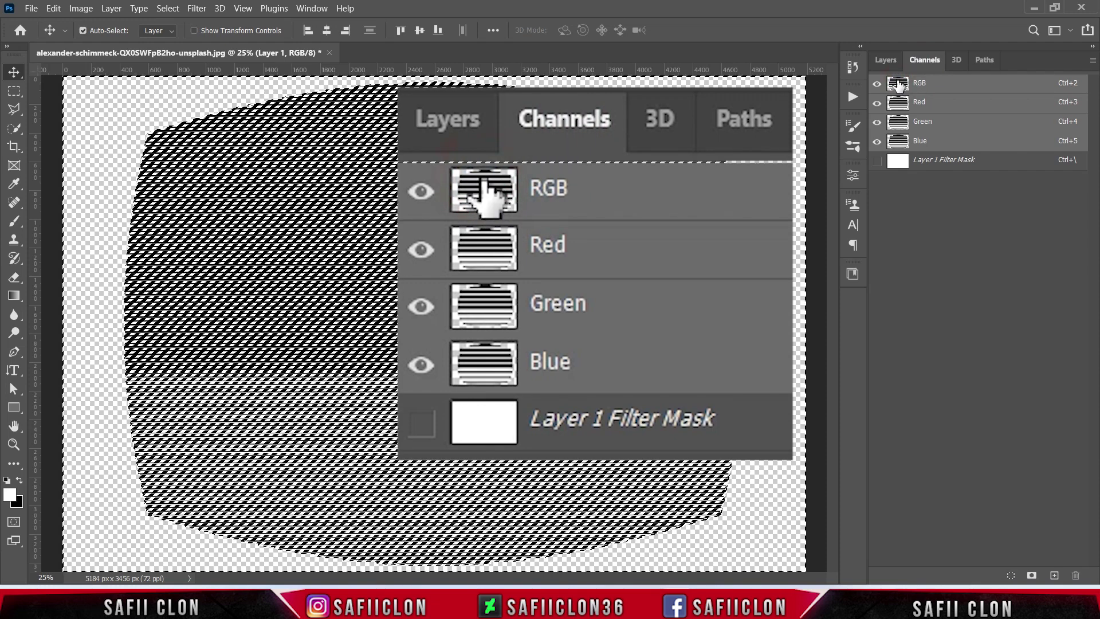
{"action": "left_click", "coordinate": [886, 60]}
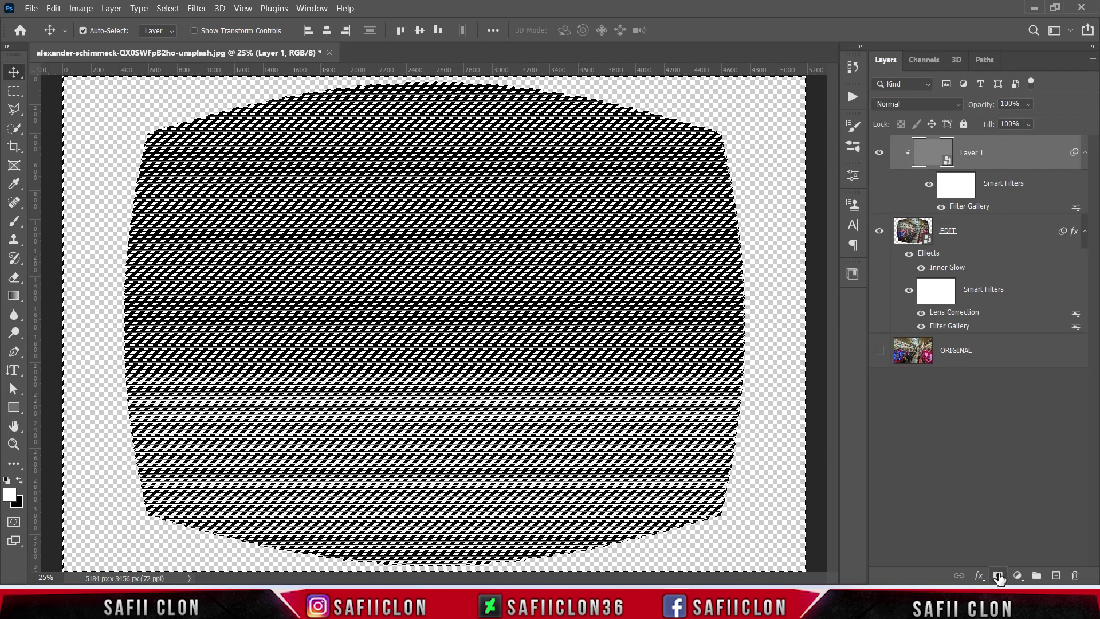
{"action": "left_click", "coordinate": [998, 575]}
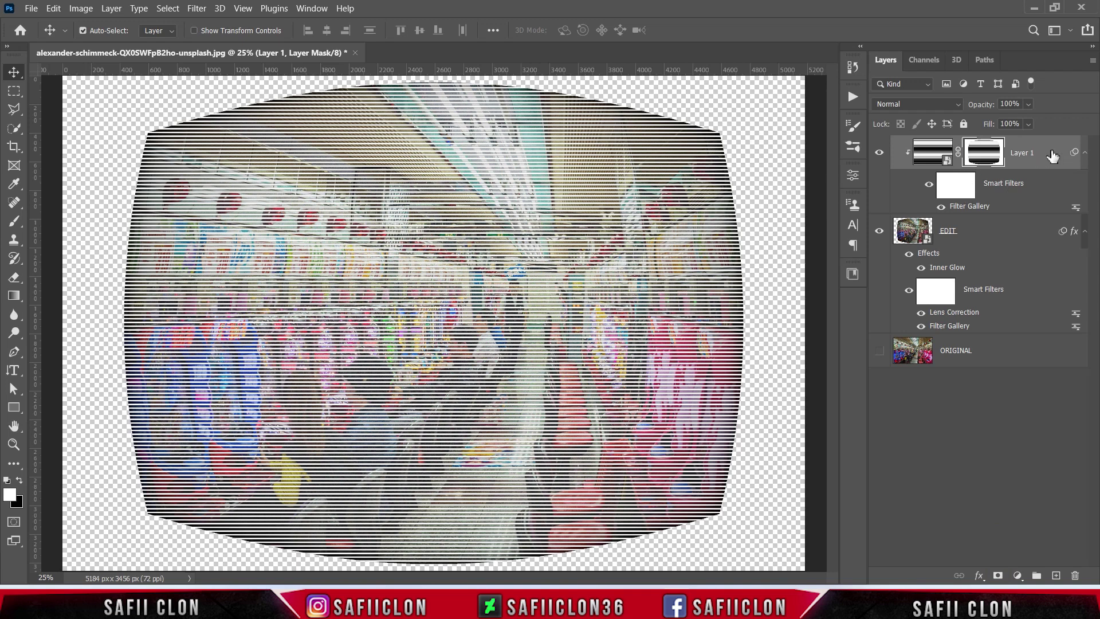
{"action": "left_click", "coordinate": [932, 152]}
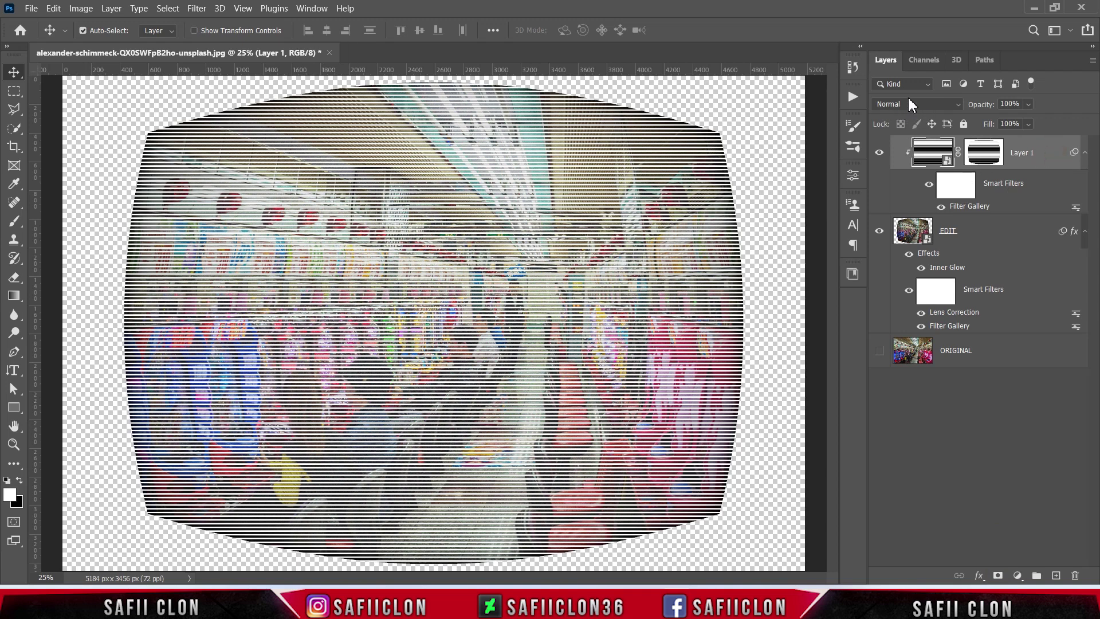
{"action": "left_click", "coordinate": [908, 104]}
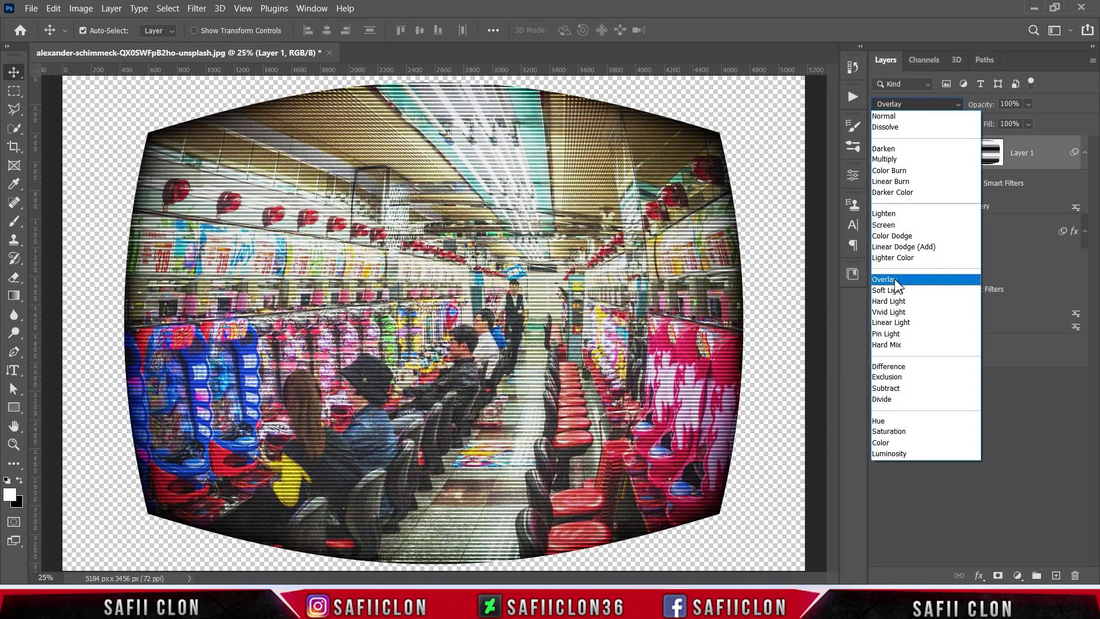
{"action": "left_click", "coordinate": [894, 279]}
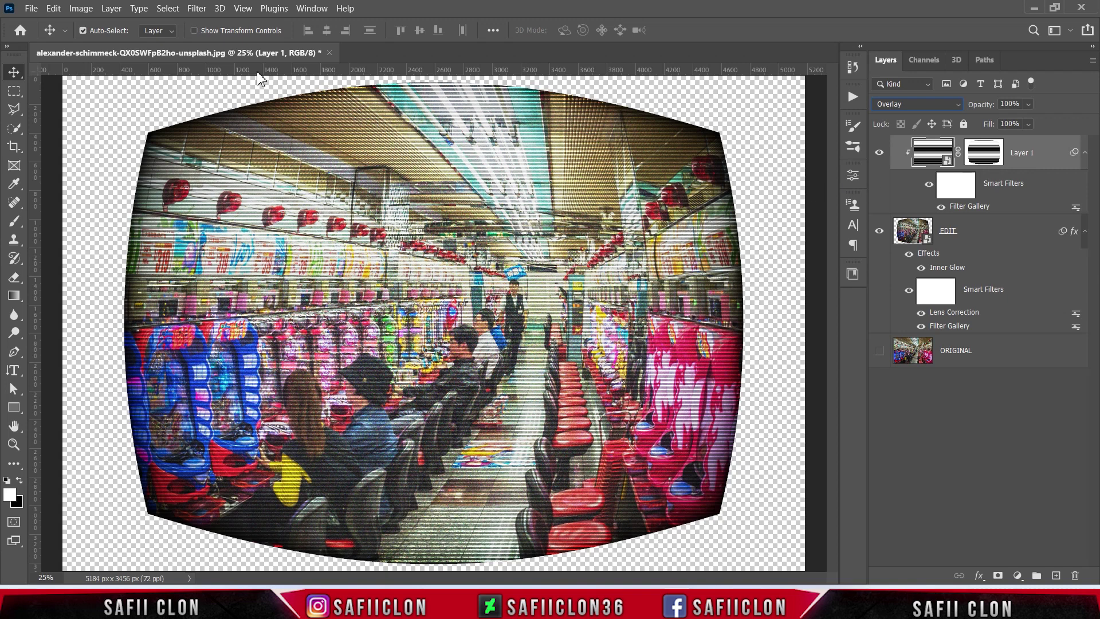
{"action": "left_click", "coordinate": [196, 8]}
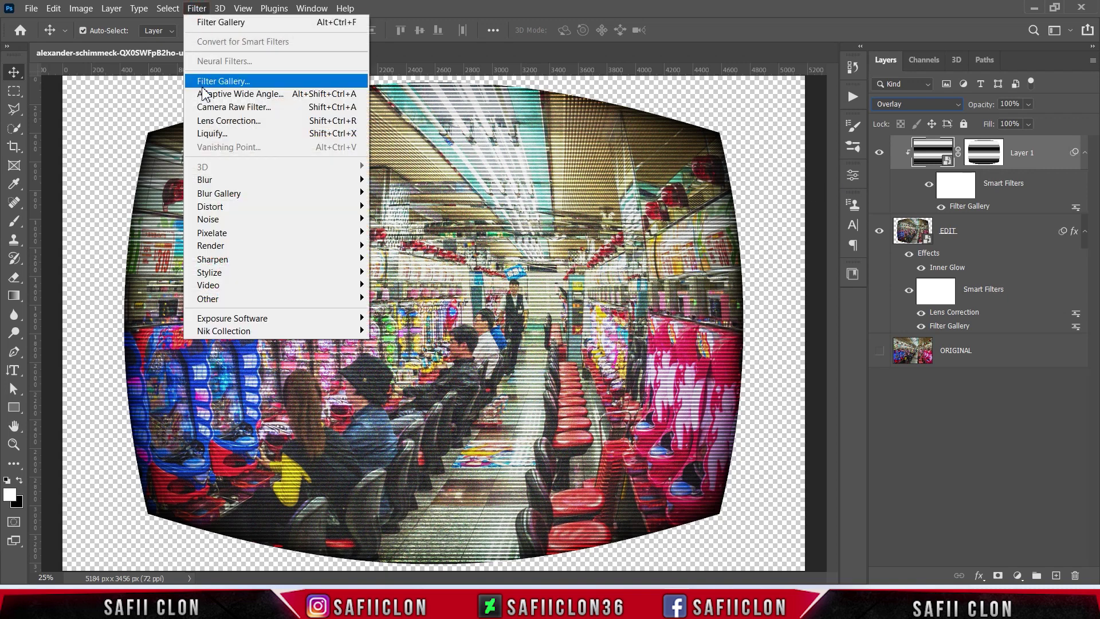
{"action": "mouse_move", "coordinate": [205, 180]}
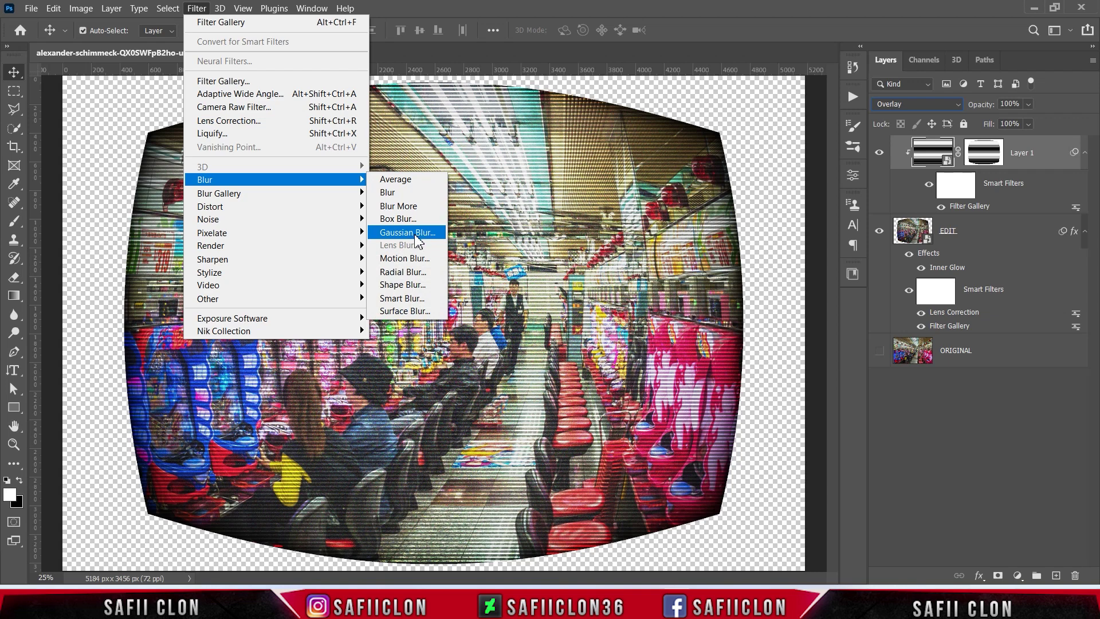
Soften Layer 1's scanlines with a 2.6-pixel Gaussian Blur
{"action": "left_click", "coordinate": [408, 233]}
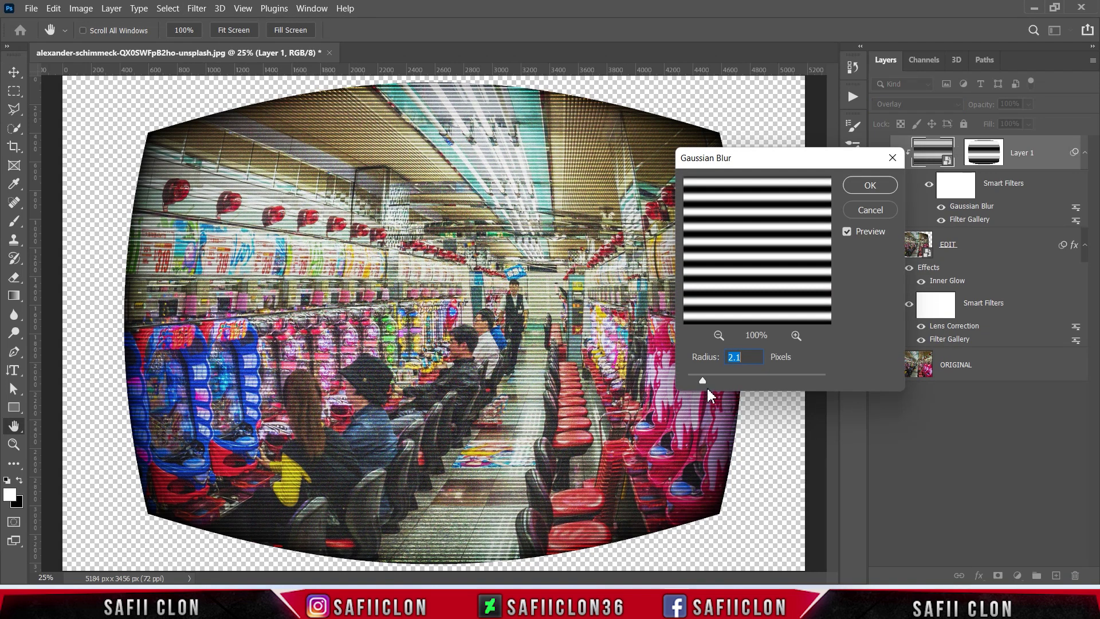
{"action": "left_click_drag", "start_coordinate": [706, 378], "coordinate": [707, 380]}
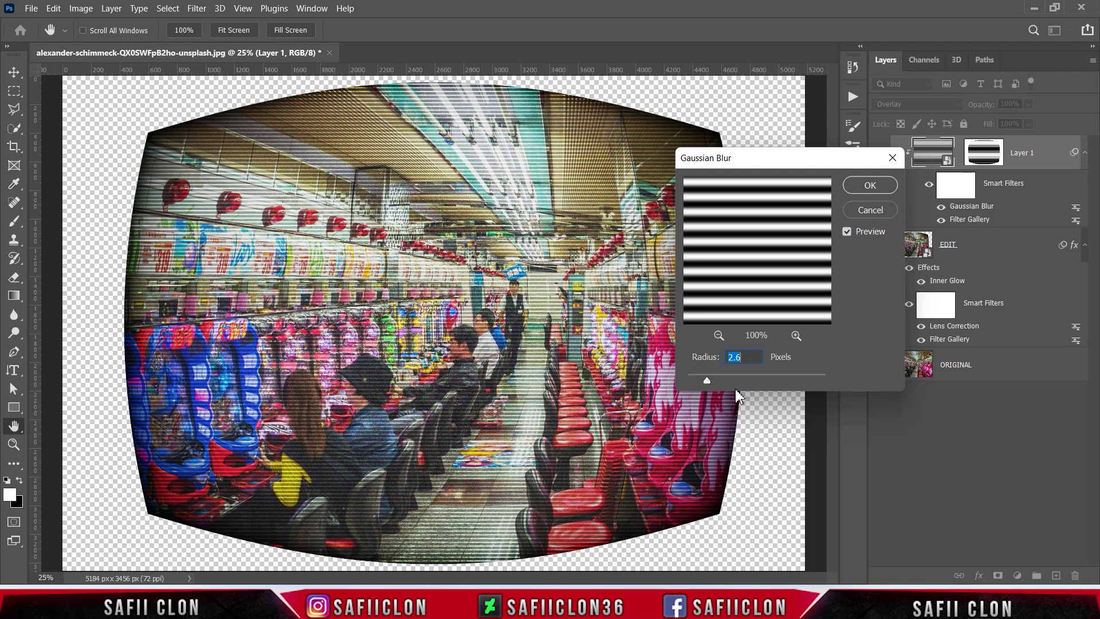
{"action": "left_click", "coordinate": [863, 187]}
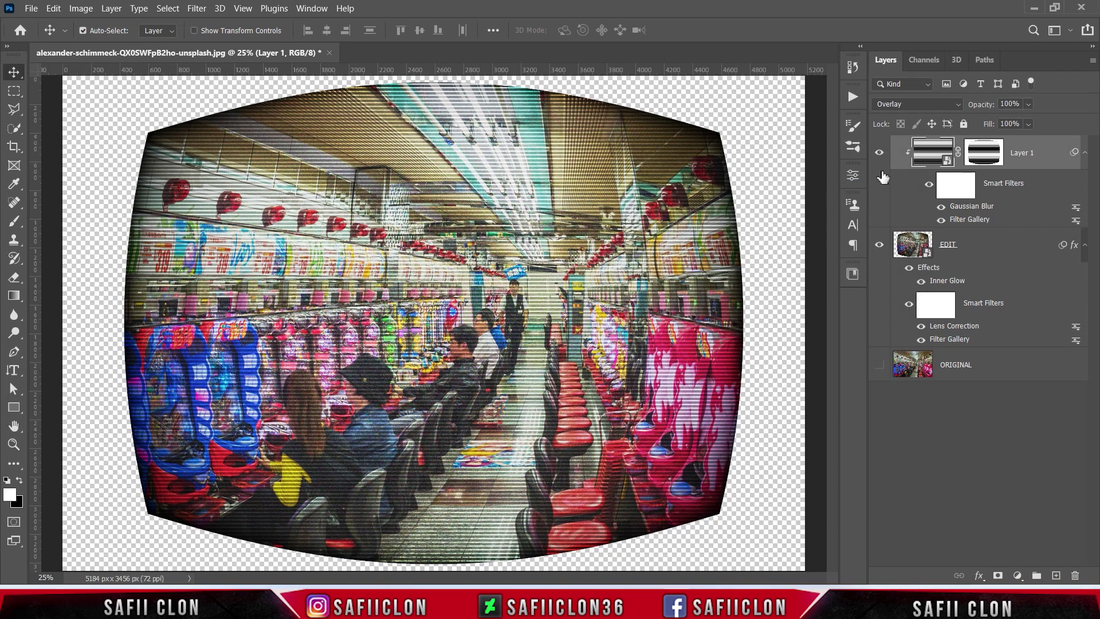
{"action": "left_click", "coordinate": [879, 154]}
Add a Solid Color fill layer #d1eced in Color blend mode
{"action": "left_click", "coordinate": [1017, 575]}
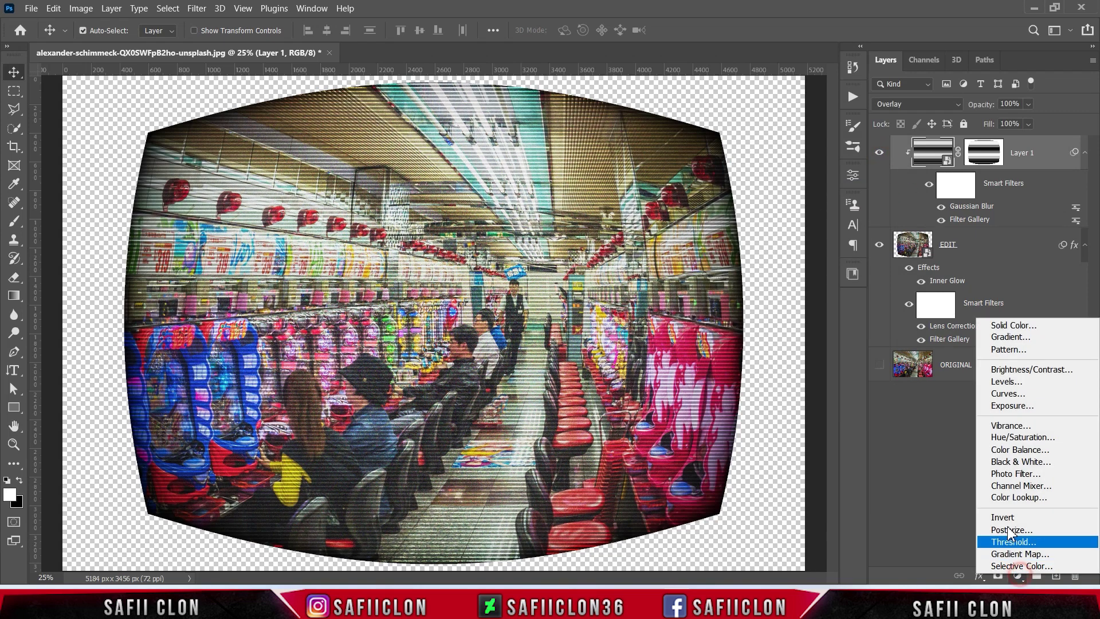
{"action": "left_click", "coordinate": [1005, 326]}
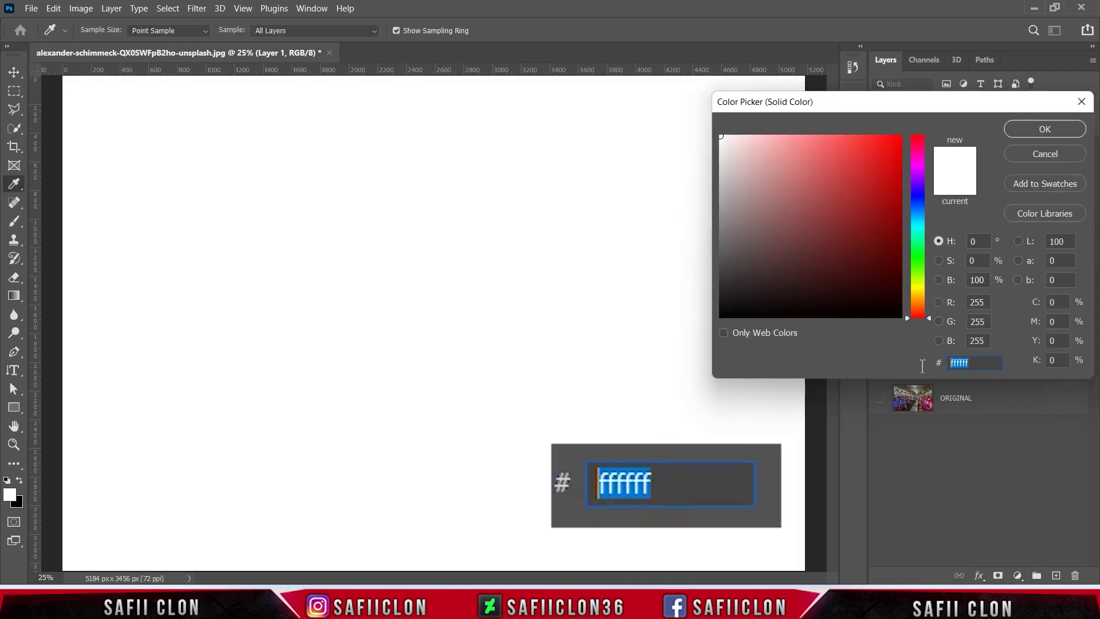
{"action": "type", "text": "d1ece"}
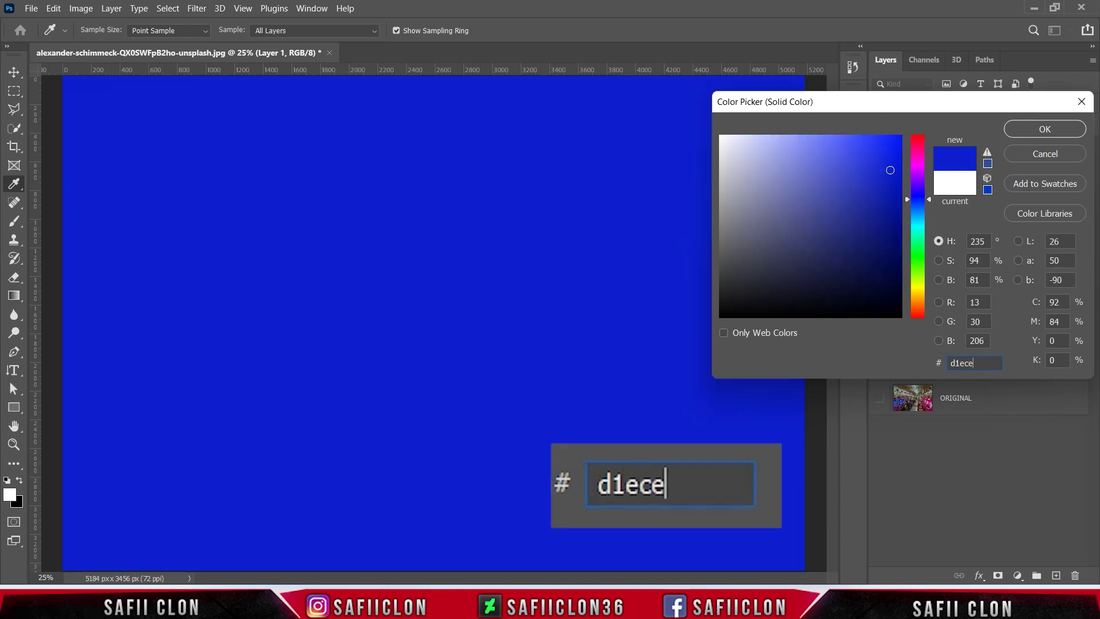
{"action": "type", "text": "d"}
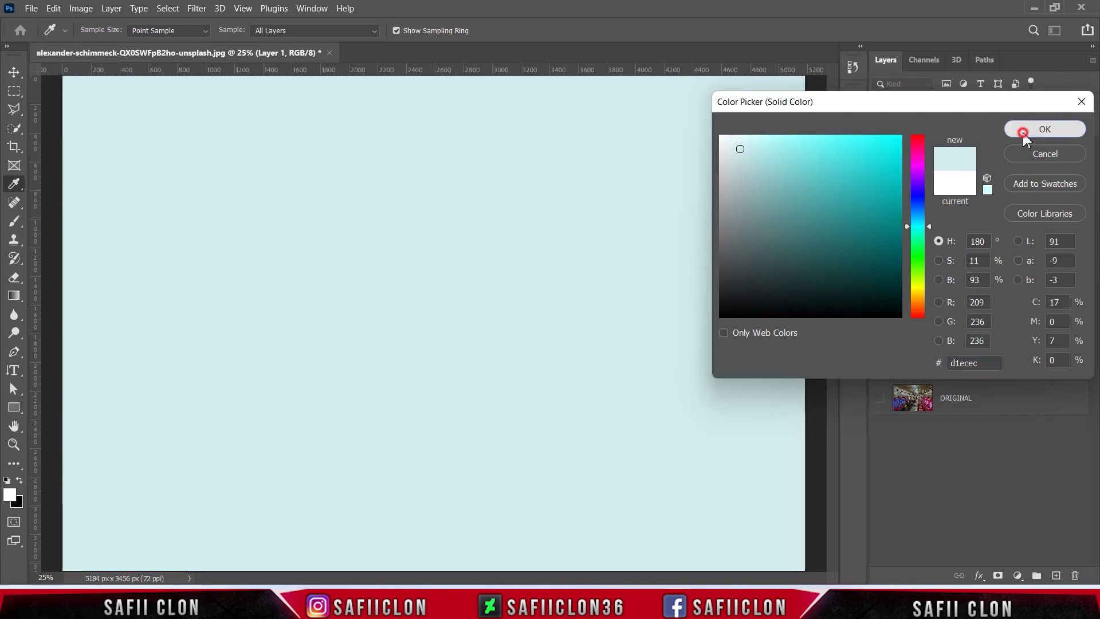
{"action": "left_click", "coordinate": [1022, 133]}
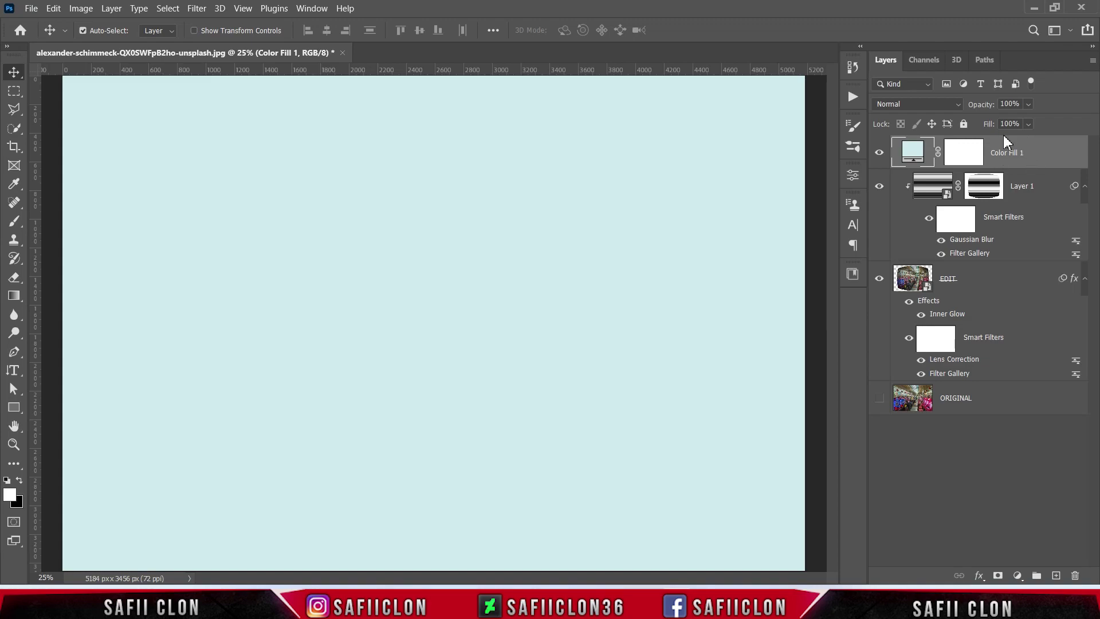
{"action": "left_click", "coordinate": [960, 109]}
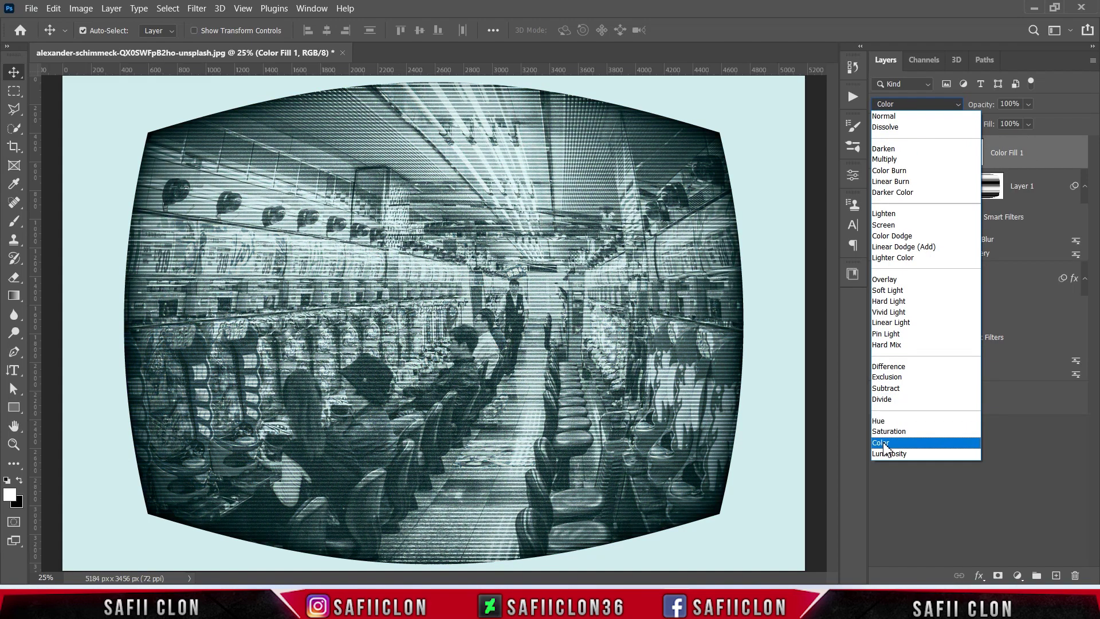
{"action": "left_click", "coordinate": [883, 443]}
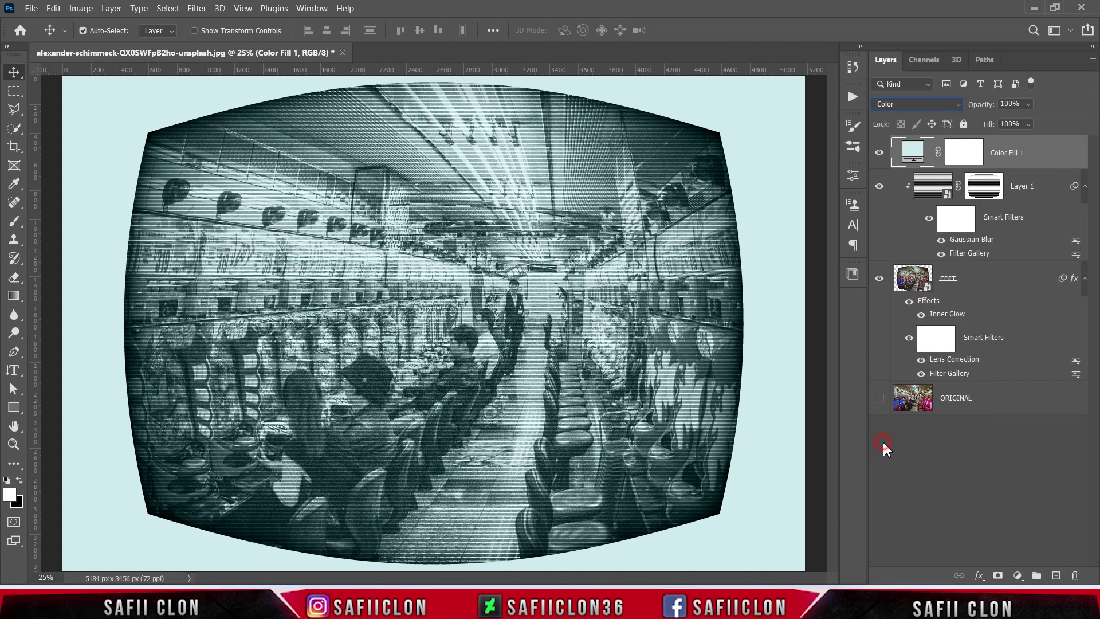
Clip the Color Fill layer to the layers below
{"action": "right_click", "coordinate": [1037, 153]}
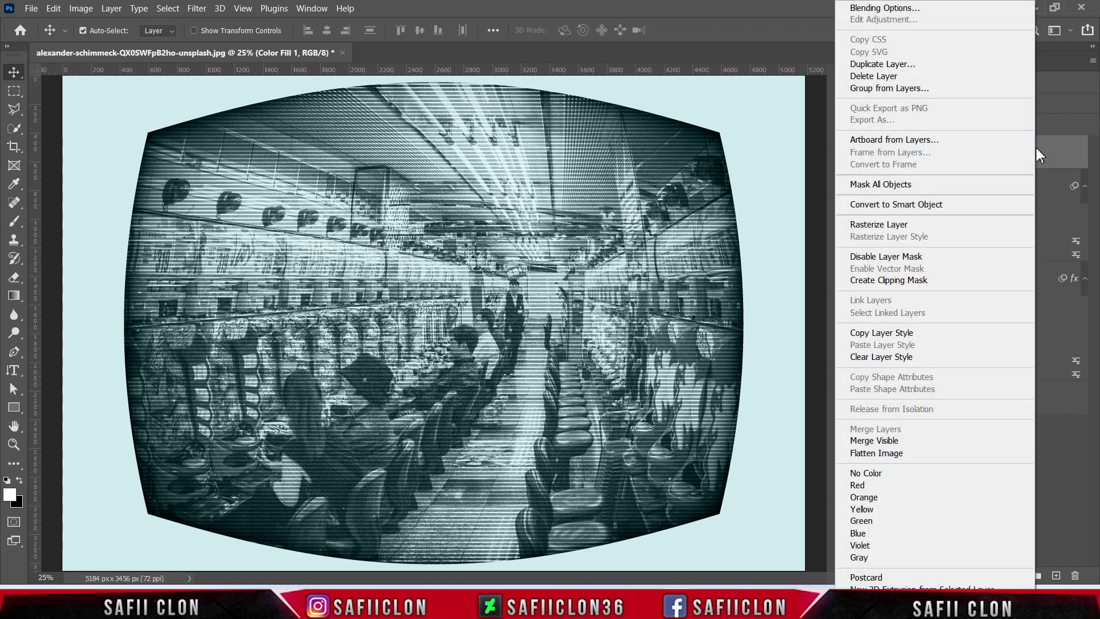
{"action": "left_click", "coordinate": [883, 281]}
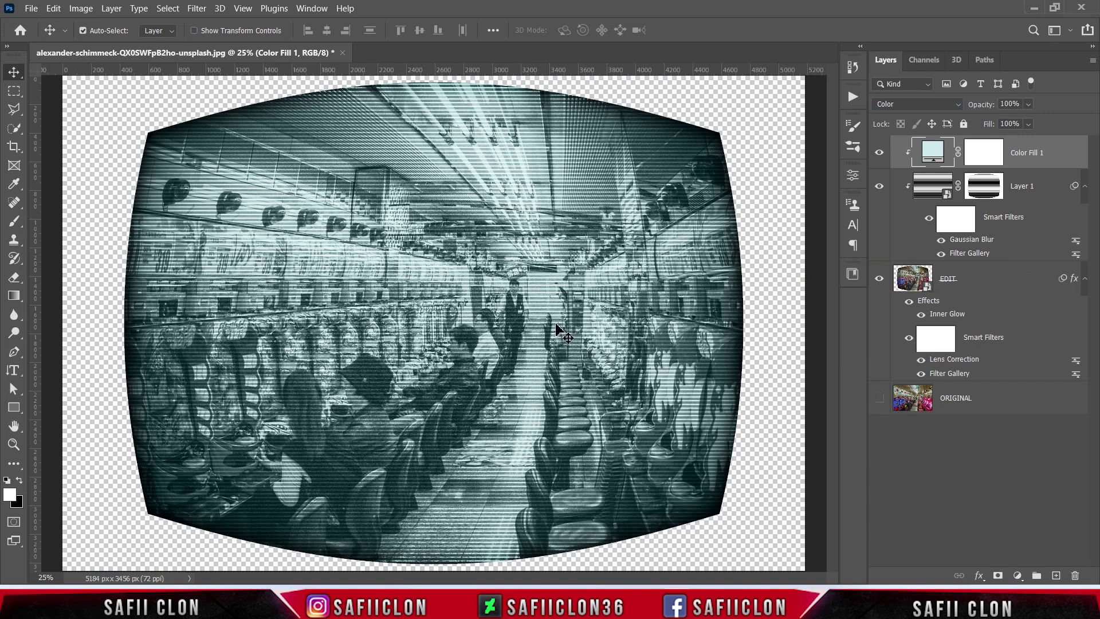
{"action": "left_click", "coordinate": [31, 8]}
{"action": "key", "text": "Escape"}
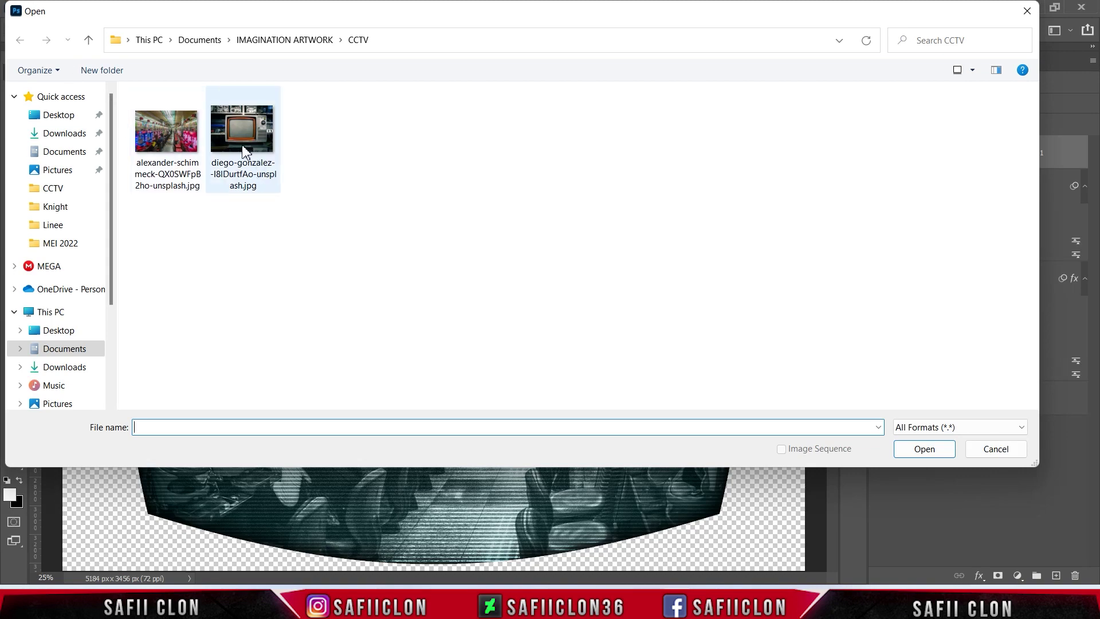
Open the vintage TV photo and drag a stamped merge of the arcade image onto it
{"action": "left_click", "coordinate": [245, 152]}
{"action": "left_click", "coordinate": [923, 449]}
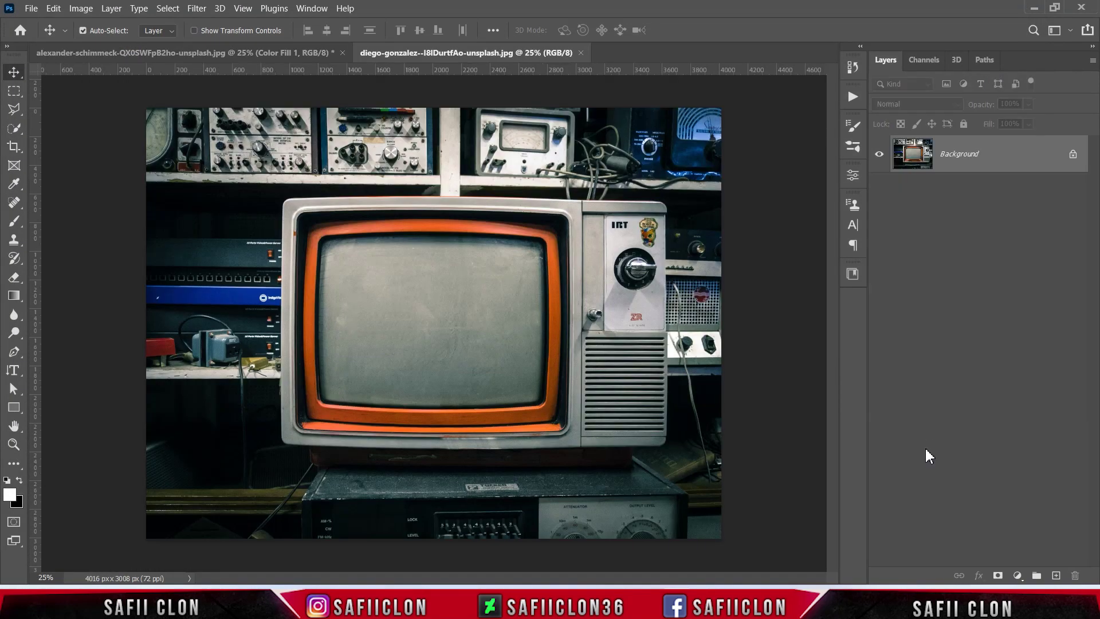
{"action": "left_click", "coordinate": [170, 54]}
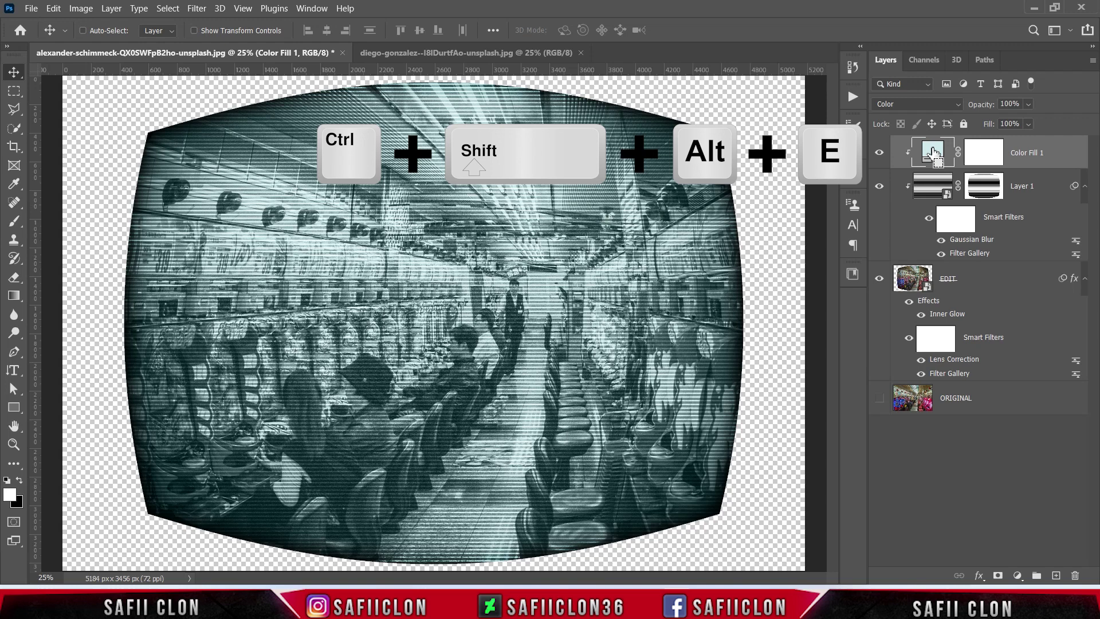
{"action": "key", "text": "ctrl+shift+alt+e"}
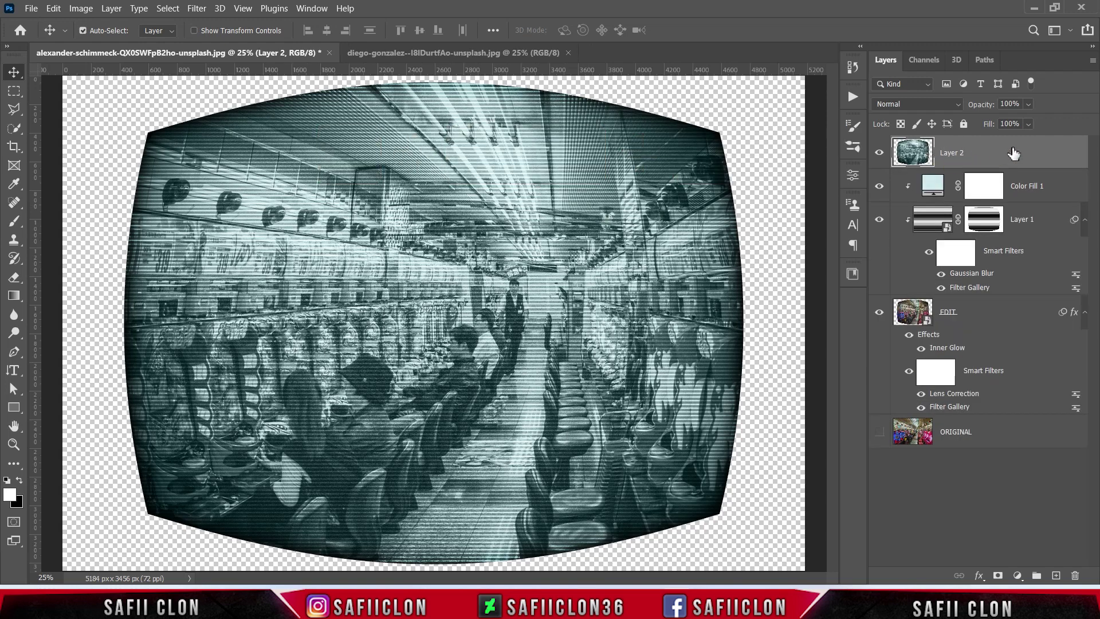
{"action": "left_click_drag", "start_coordinate": [931, 153], "coordinate": [498, 53]}
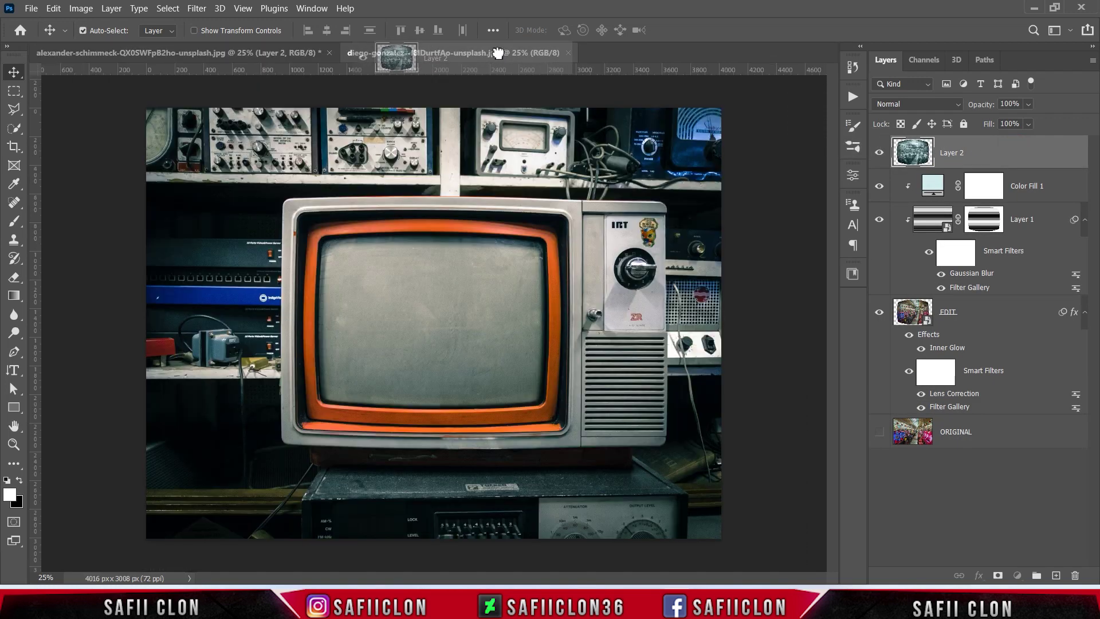
{"action": "left_click_drag", "start_coordinate": [498, 53], "coordinate": [496, 307]}
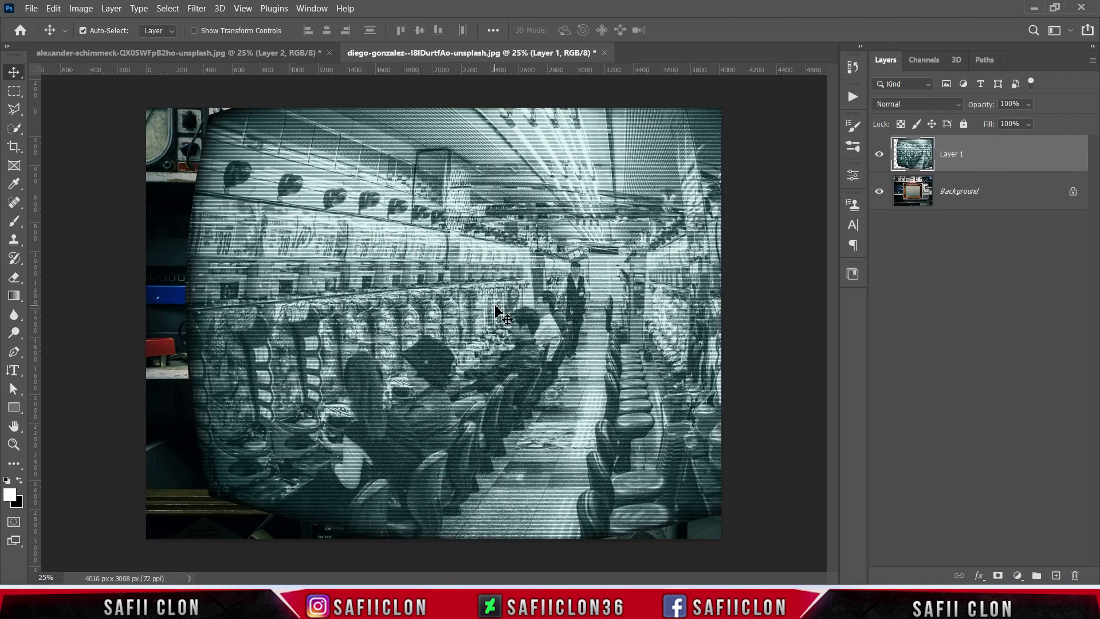
{"action": "key", "text": "ctrl+t"}
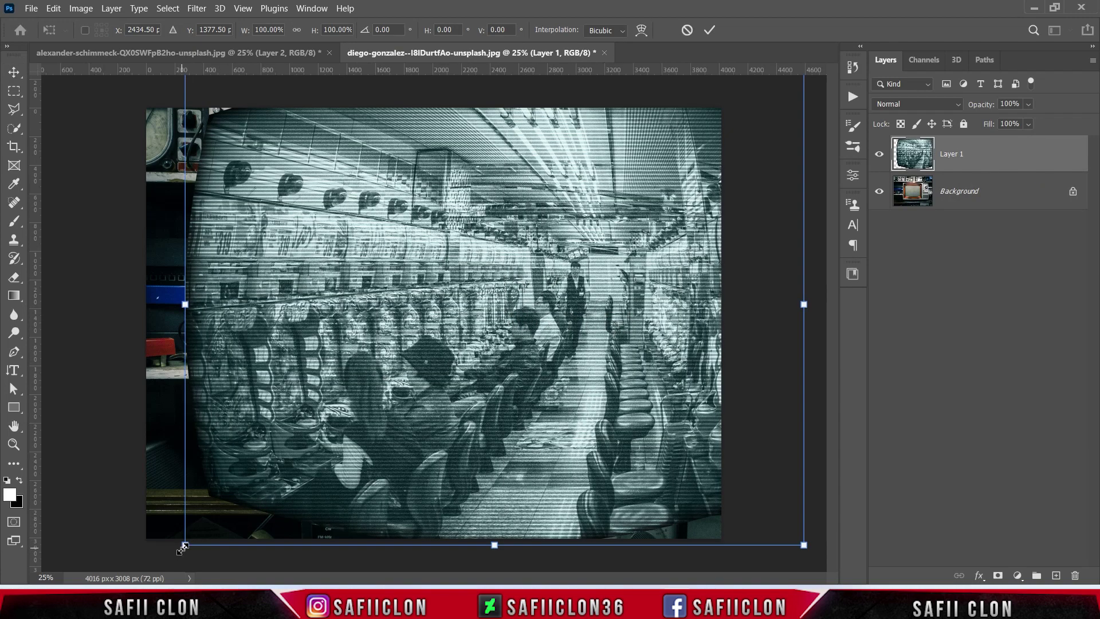
Free-transform the arcade layer down to fill the TV screen's glass and commit the size
{"action": "left_click_drag", "start_coordinate": [176, 555], "coordinate": [344, 427]}
{"action": "left_click_drag", "start_coordinate": [520, 328], "coordinate": [452, 344]}
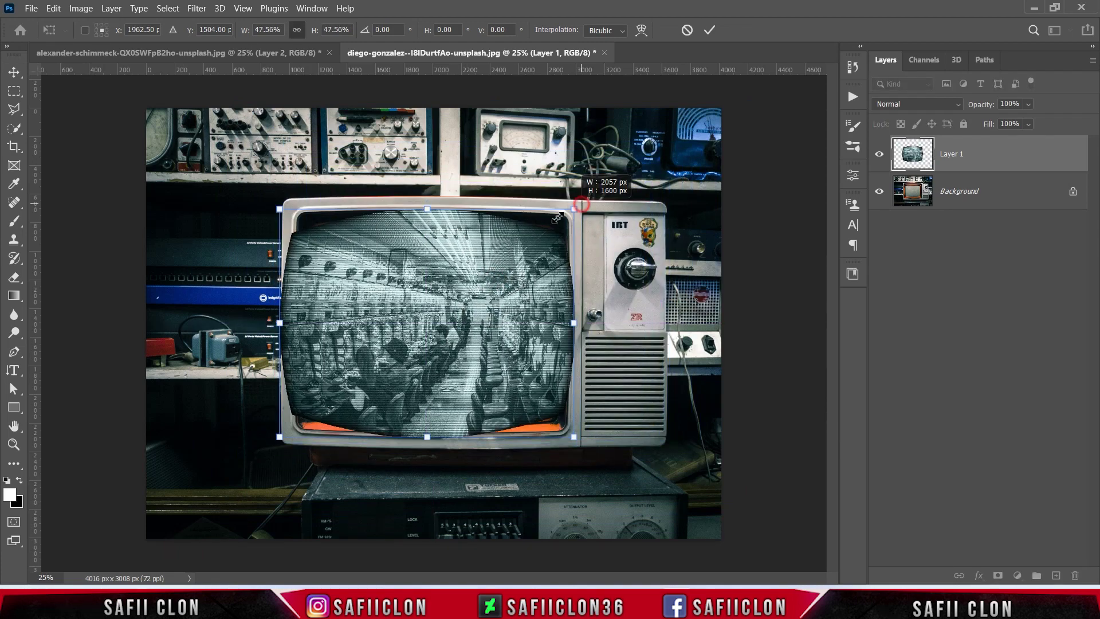
{"action": "left_click_drag", "start_coordinate": [580, 203], "coordinate": [545, 230]}
{"action": "left_click_drag", "start_coordinate": [493, 304], "coordinate": [493, 306]}
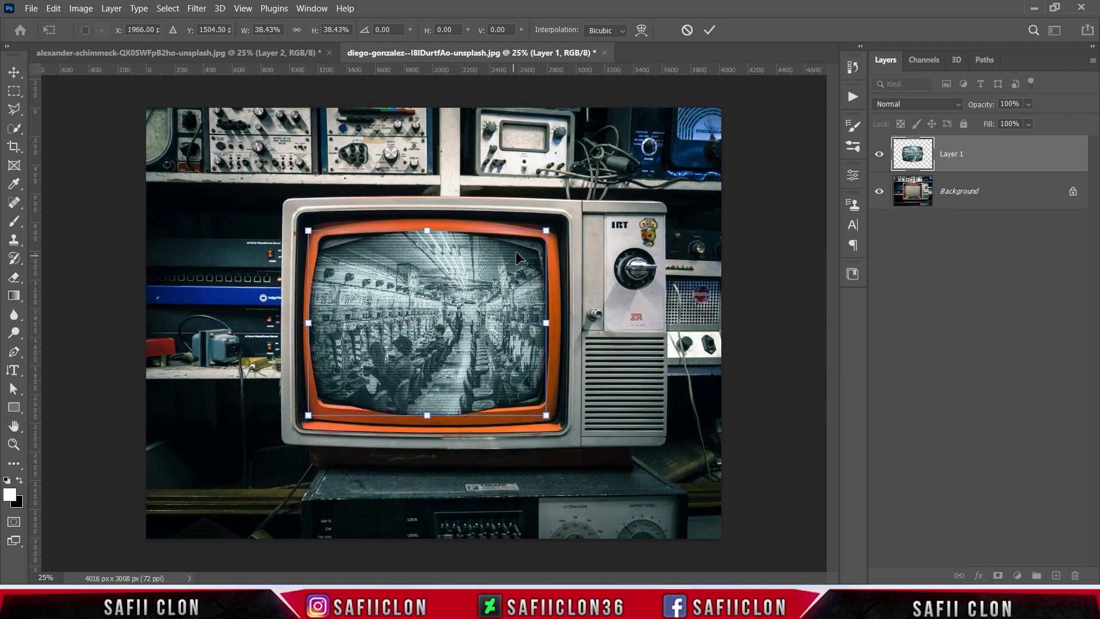
{"action": "left_click_drag", "start_coordinate": [545, 230], "coordinate": [561, 215]}
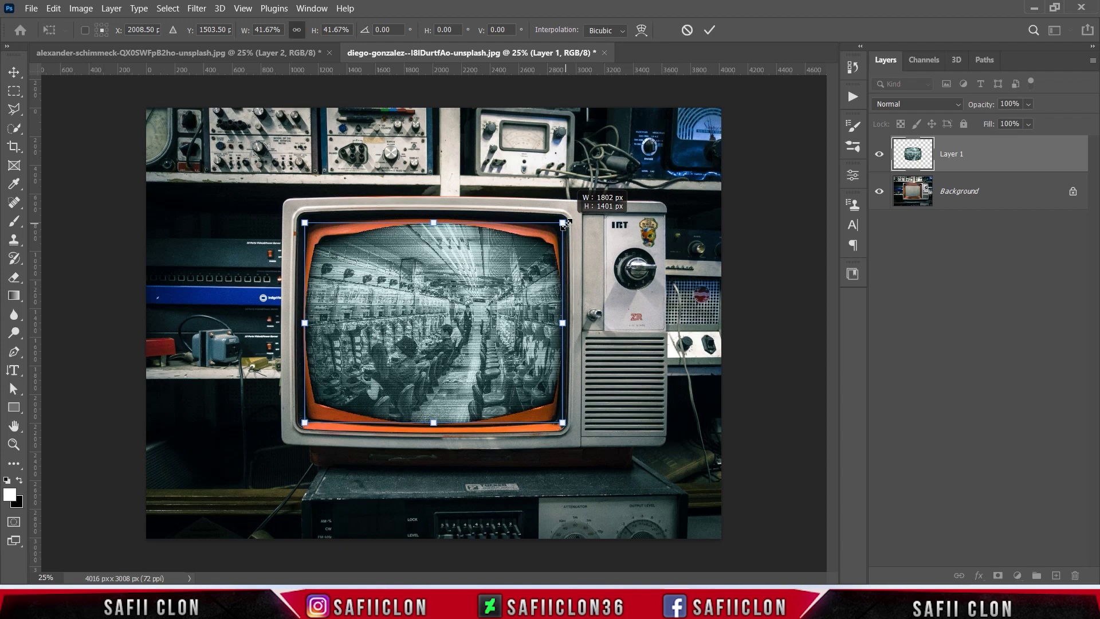
{"action": "left_click_drag", "start_coordinate": [305, 223], "coordinate": [303, 222]}
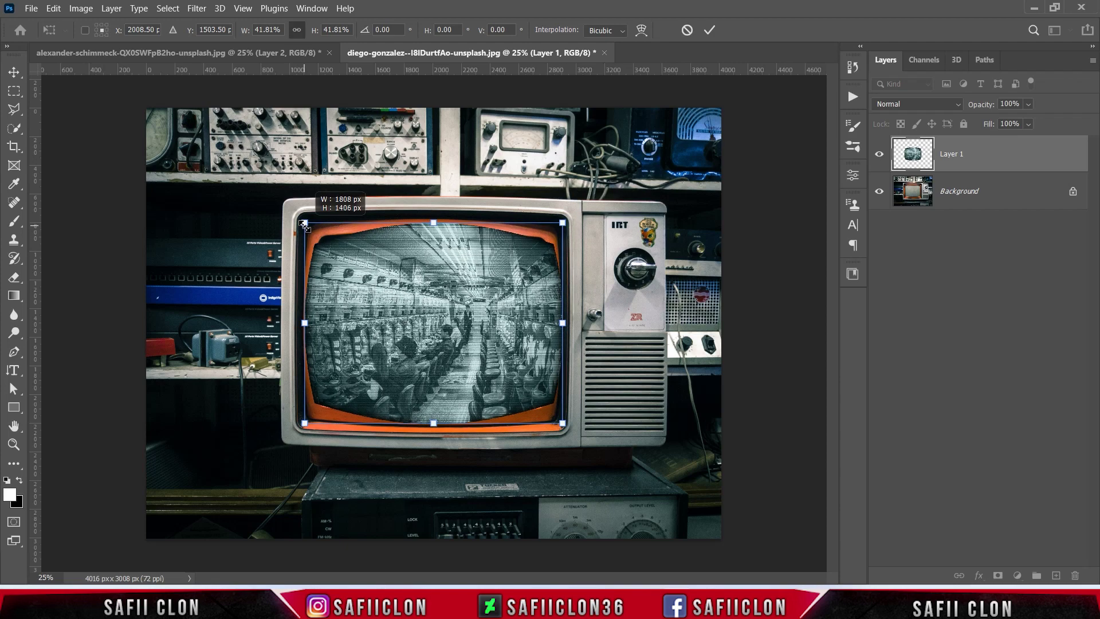
{"action": "left_click", "coordinate": [709, 30]}
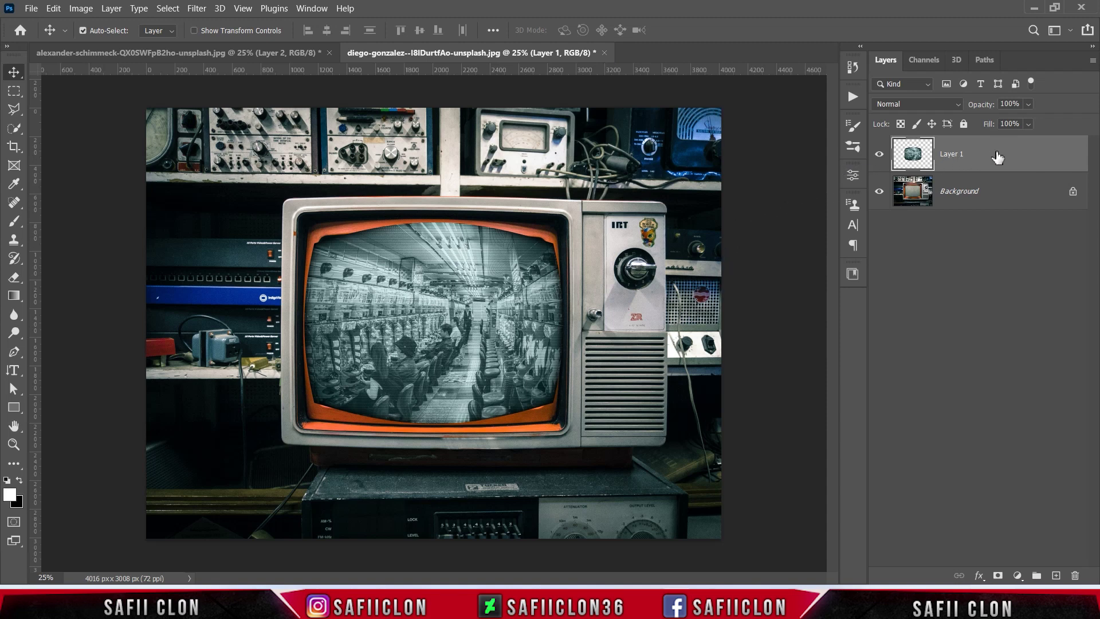
{"action": "left_click", "coordinate": [954, 105]}
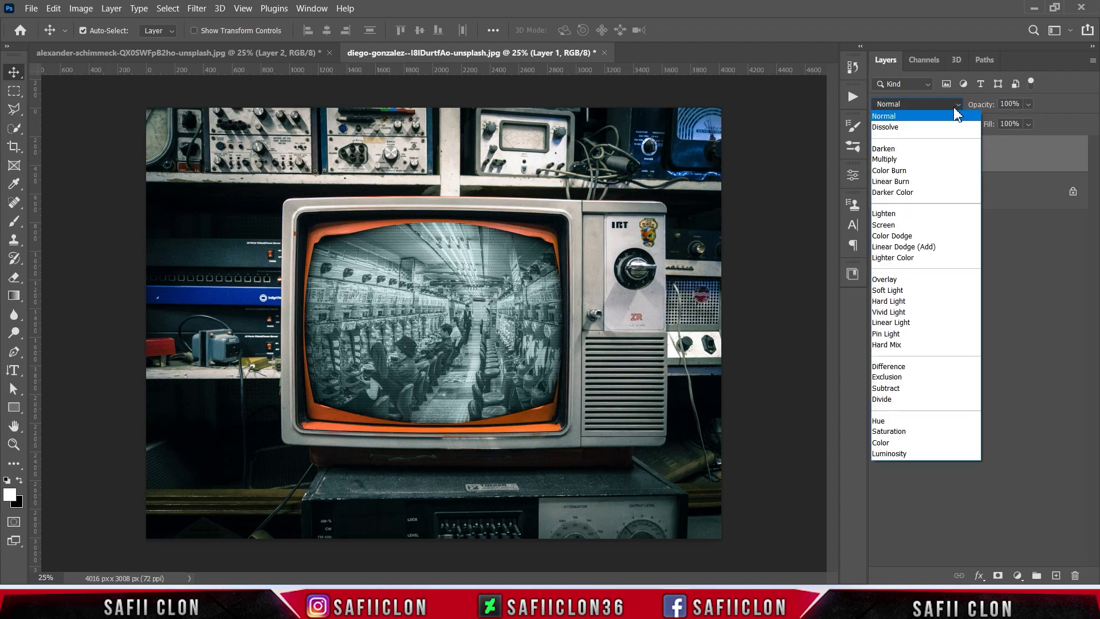
Set Layer 1 to Overlay blending and add a layer mask
{"action": "left_click", "coordinate": [896, 279]}
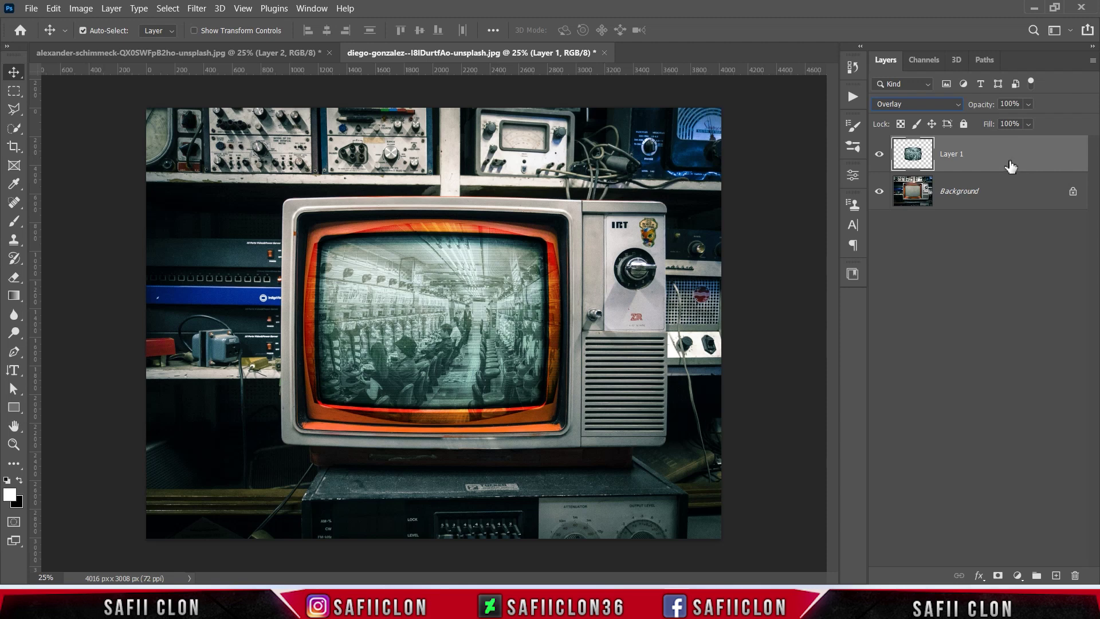
{"action": "left_click", "coordinate": [997, 575]}
{"action": "left_click", "coordinate": [962, 156]}
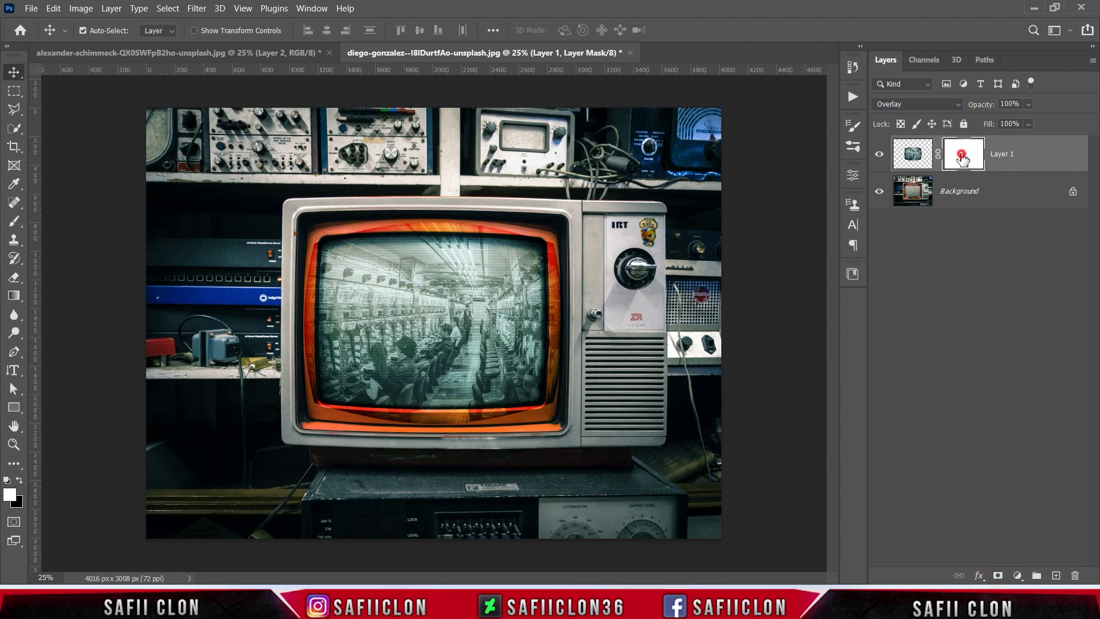
Set up a soft round black brush at 100% opacity
{"action": "left_click", "coordinate": [14, 221]}
{"action": "left_click", "coordinate": [73, 221]}
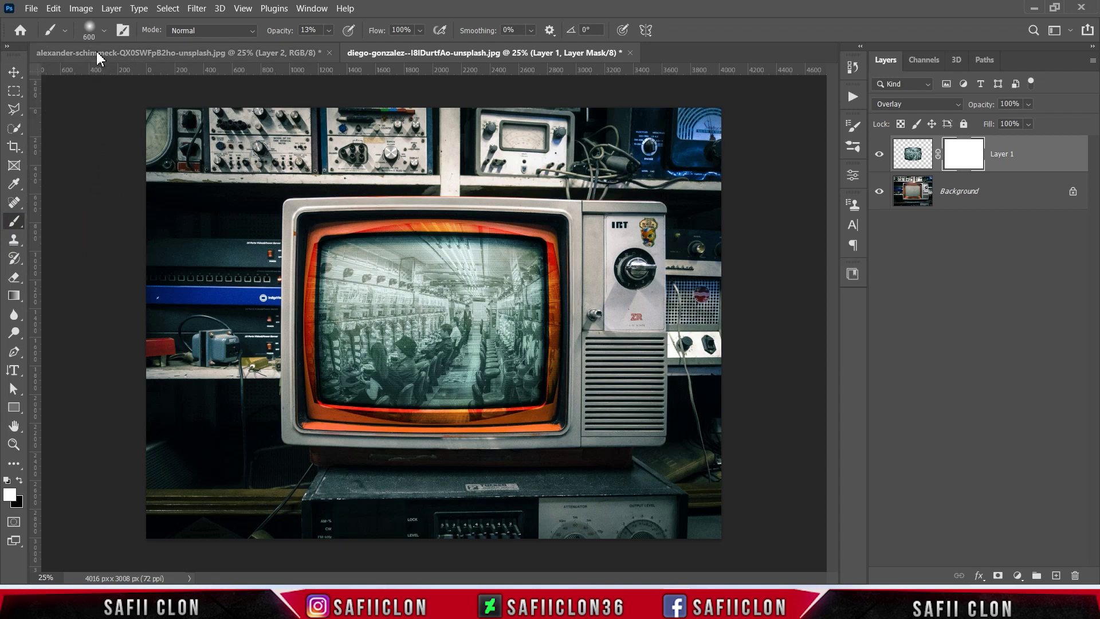
{"action": "left_click", "coordinate": [104, 30]}
{"action": "left_click", "coordinate": [91, 215]}
{"action": "left_click_drag", "start_coordinate": [145, 75], "coordinate": [122, 73]}
{"action": "left_click", "coordinate": [103, 31]}
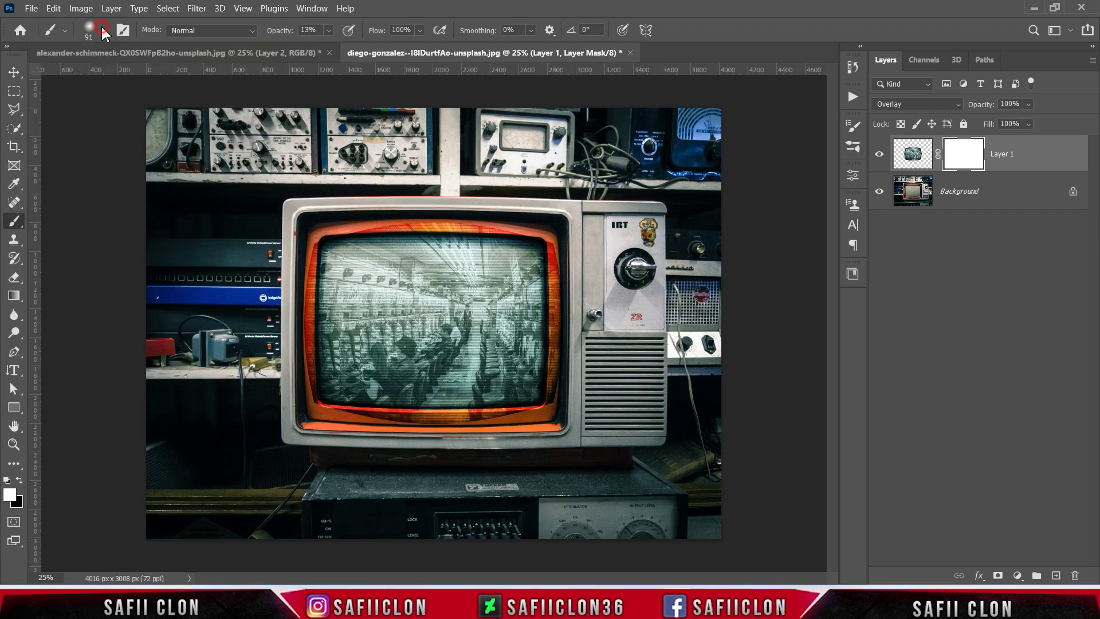
{"action": "left_click", "coordinate": [330, 30]}
{"action": "left_click_drag", "start_coordinate": [341, 51], "coordinate": [390, 53]}
{"action": "left_click", "coordinate": [326, 35]}
{"action": "left_click", "coordinate": [19, 480]}
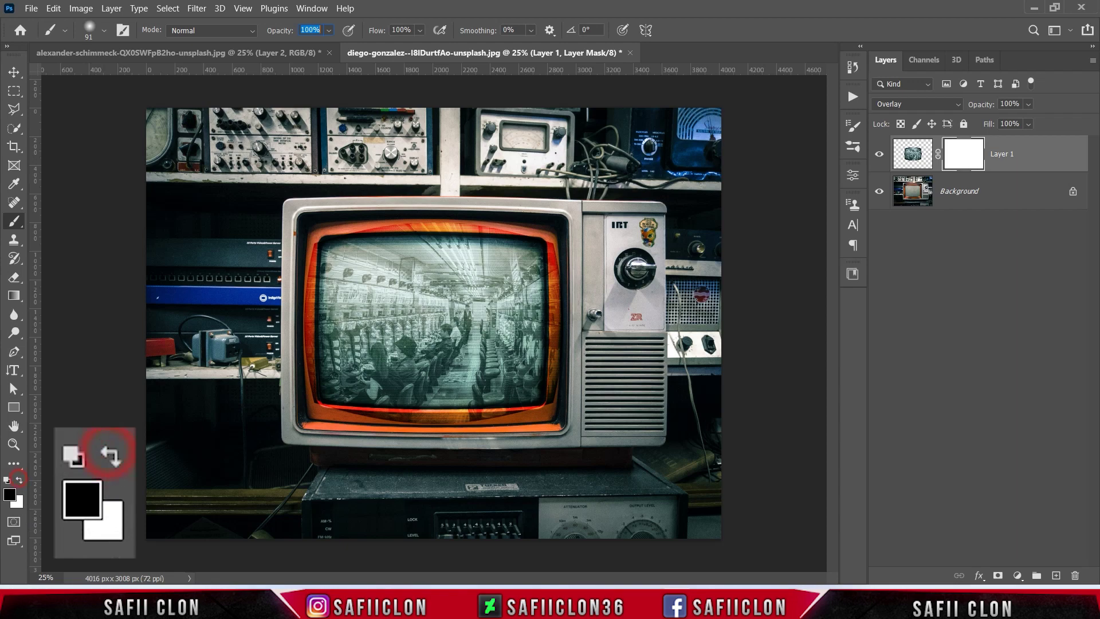
Paint black on the mask to hide red streaks along the top, left, bottom and right bezel
{"action": "scroll", "coordinate": [506, 358], "scroll_direction": "up", "scroll_amount": 2}
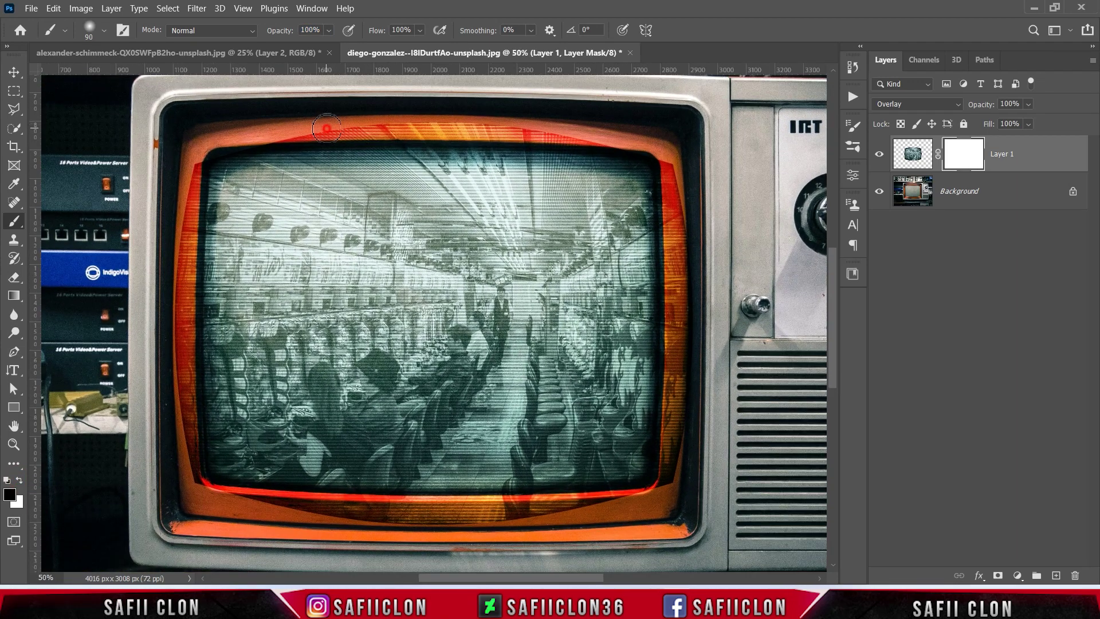
{"action": "left_click_drag", "start_coordinate": [326, 121], "coordinate": [590, 129]}
{"action": "left_click_drag", "start_coordinate": [333, 111], "coordinate": [285, 520]}
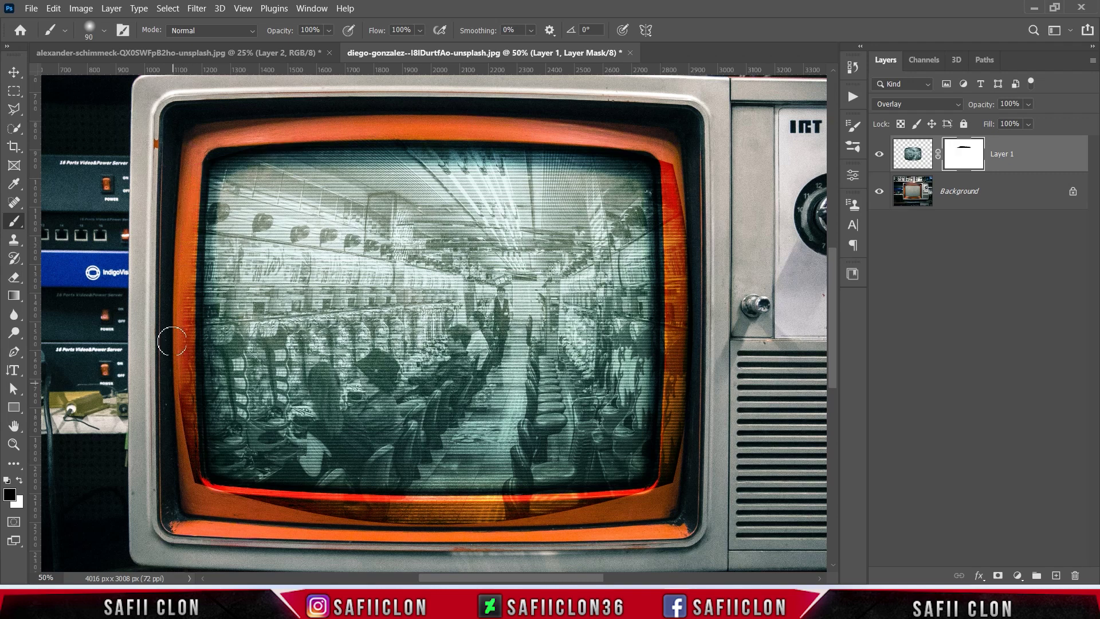
{"action": "key", "text": "bracketright"}
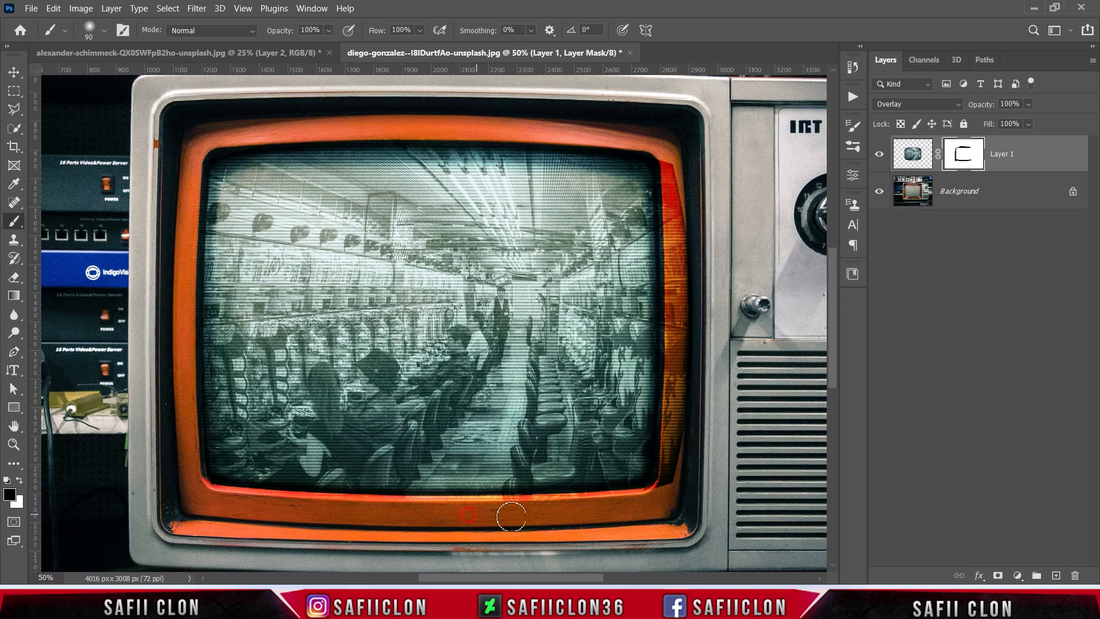
{"action": "mouse_move", "coordinate": [285, 520]}
{"action": "left_mouse_down"}
{"action": "mouse_move", "coordinate": [677, 424]}
{"action": "mouse_move", "coordinate": [667, 154]}
{"action": "left_mouse_up"}
{"action": "key", "text": "bracketleft"}
{"action": "key", "text": "bracketleft"}
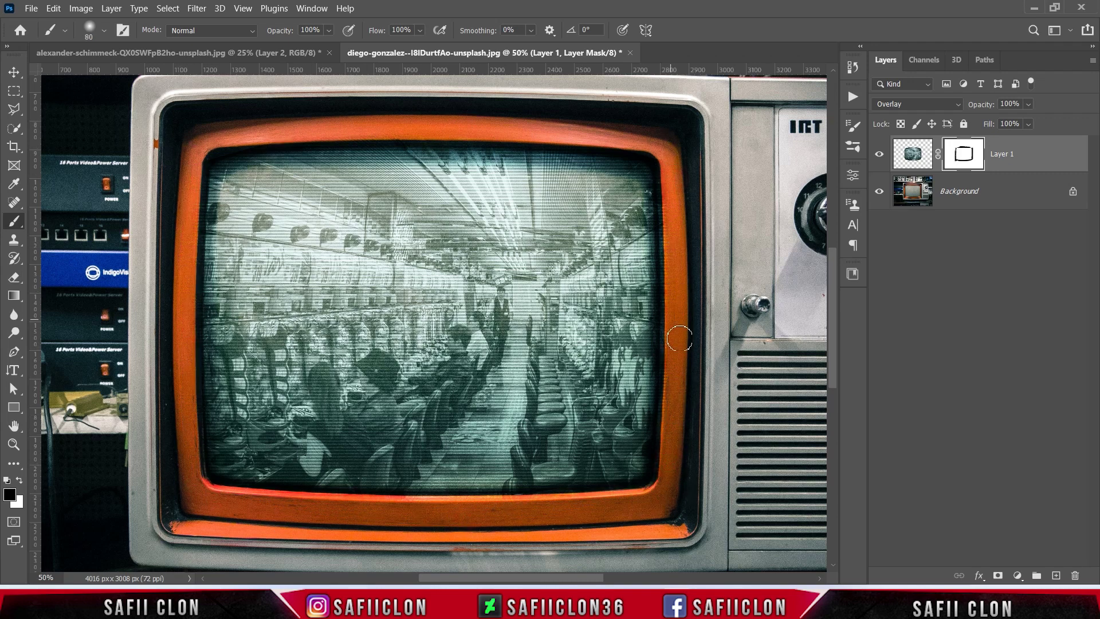
{"action": "key", "text": "ctrl+minus"}
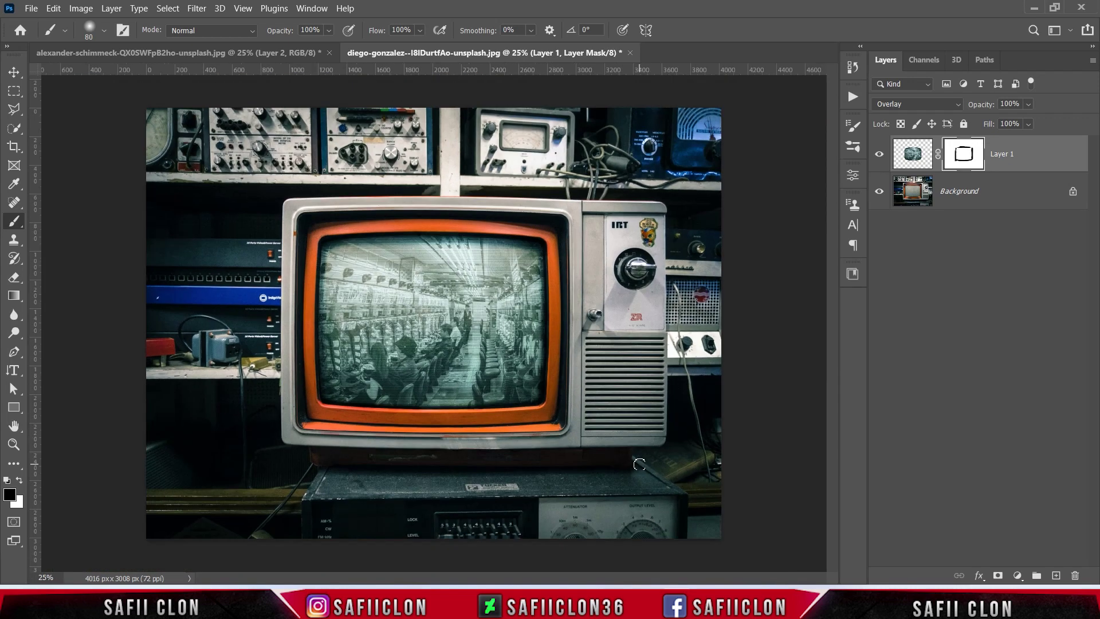
Duplicate Layer 1 twice, creating Layer 1 copy and Layer 1 copy 2
{"action": "right_click", "coordinate": [1048, 155]}
{"action": "left_click", "coordinate": [865, 66]}
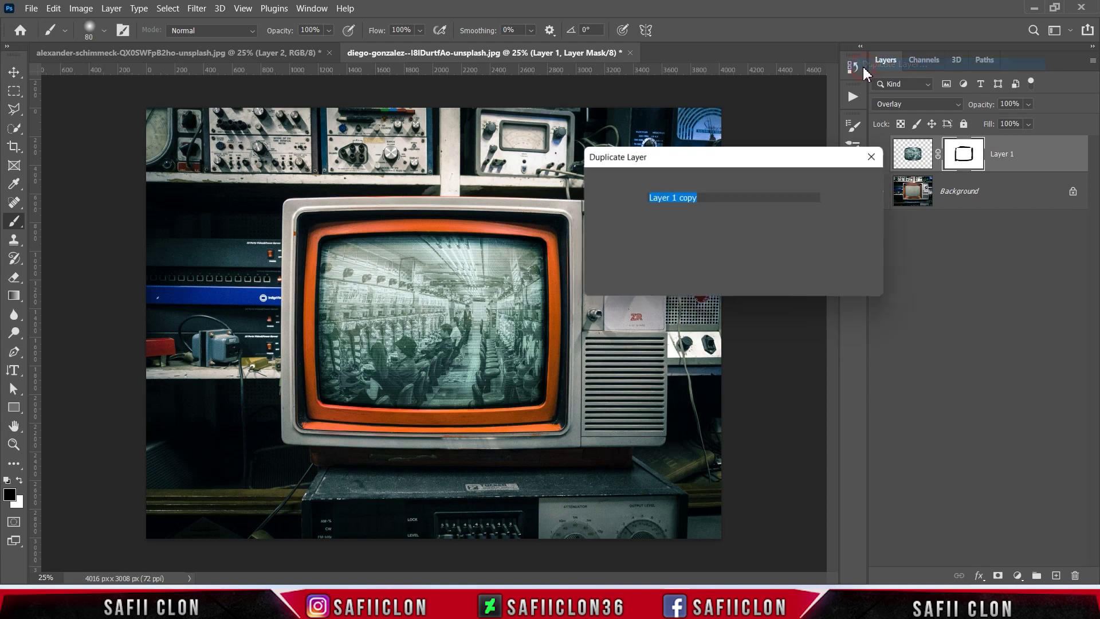
{"action": "left_click", "coordinate": [857, 183]}
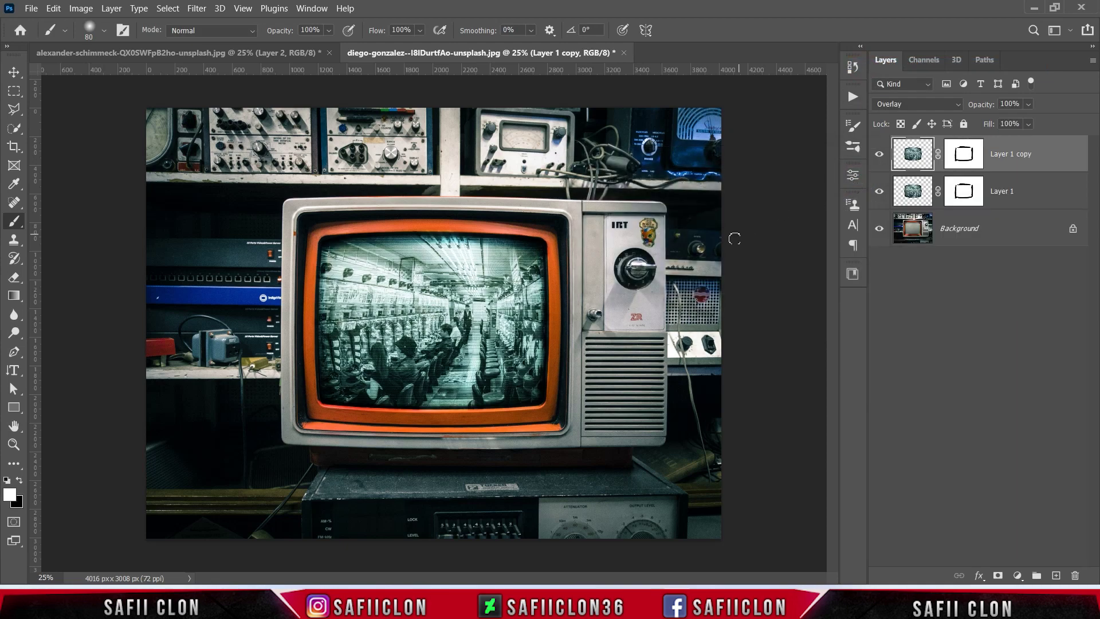
{"action": "right_click", "coordinate": [1049, 156]}
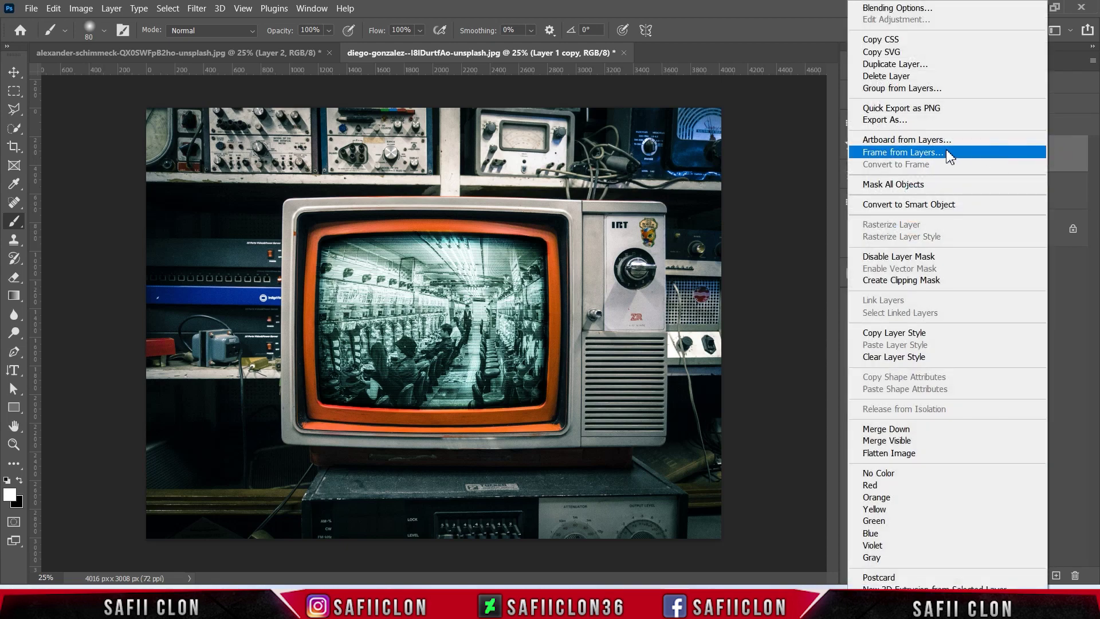
{"action": "left_click", "coordinate": [875, 64]}
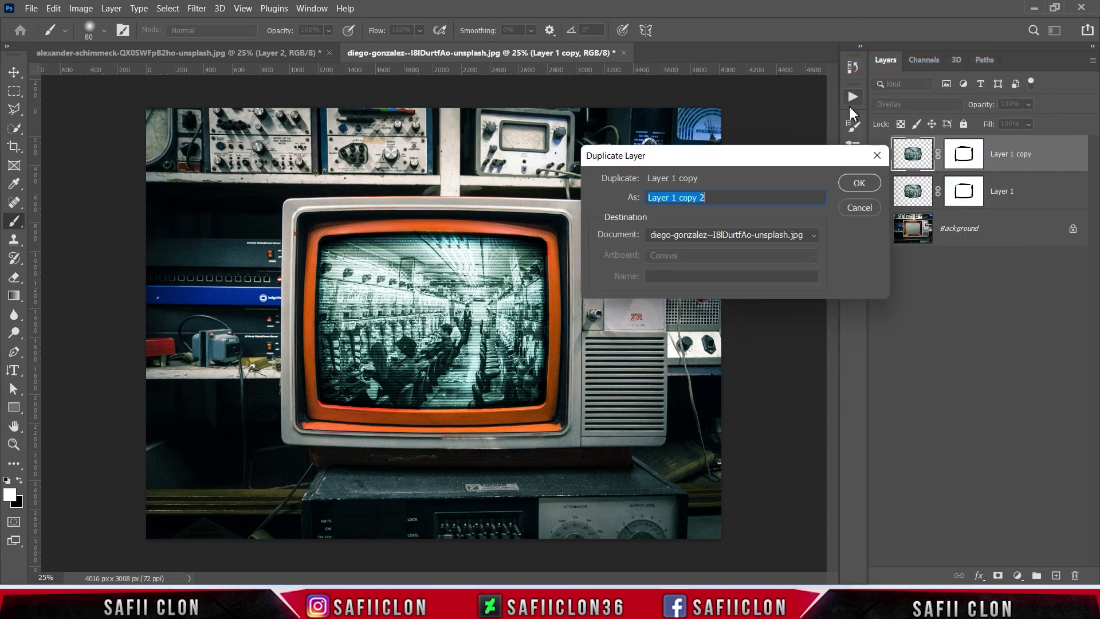
{"action": "left_click", "coordinate": [859, 183]}
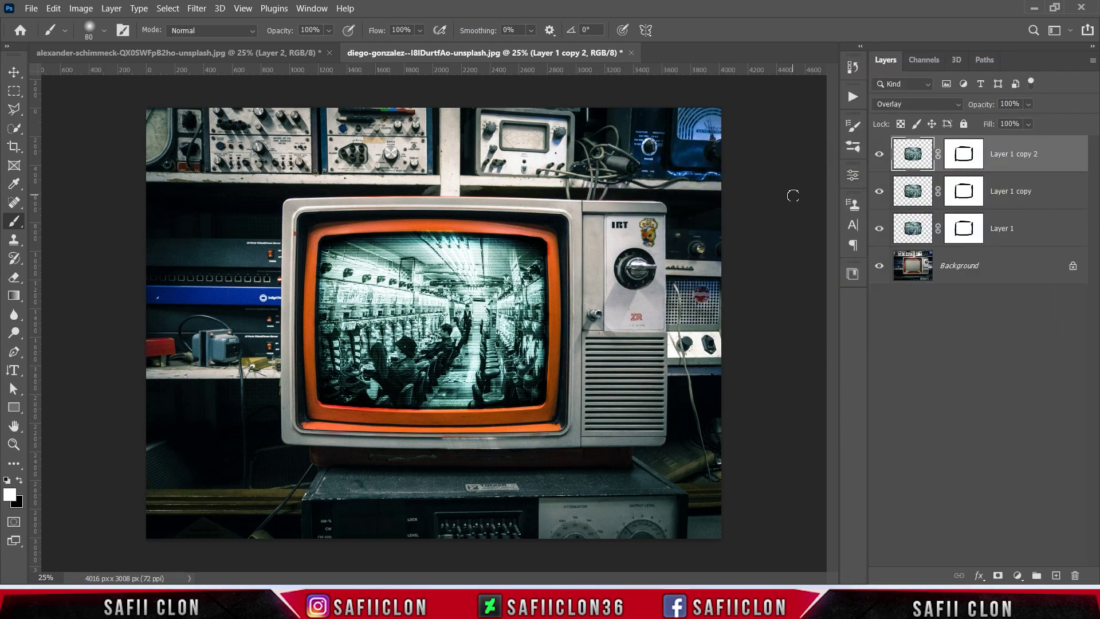
{"action": "left_click", "coordinate": [964, 152]}
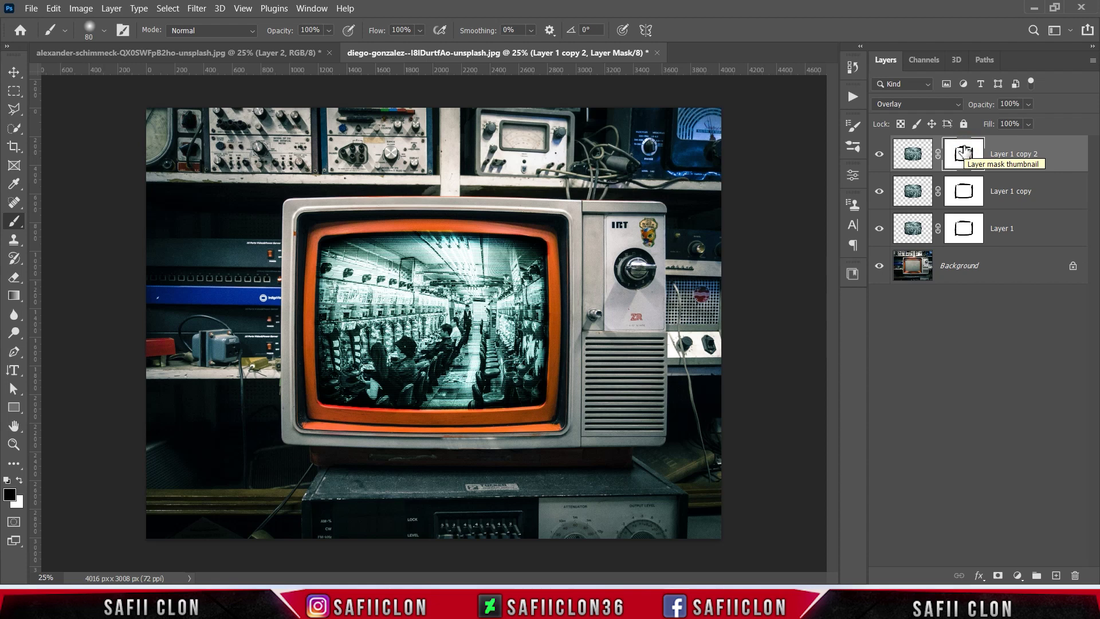
{"action": "right_click", "coordinate": [964, 151]}
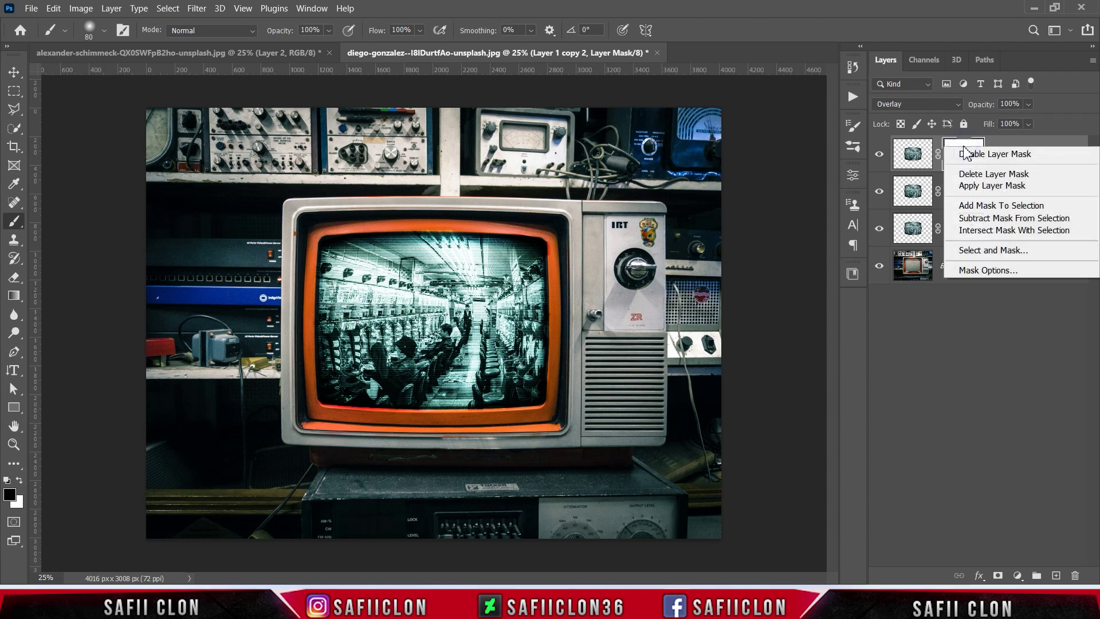
Apply Layer 1 copy 2's mask, set it to Linear Dodge (Add), and add an inverted black mask
{"action": "left_click", "coordinate": [975, 186]}
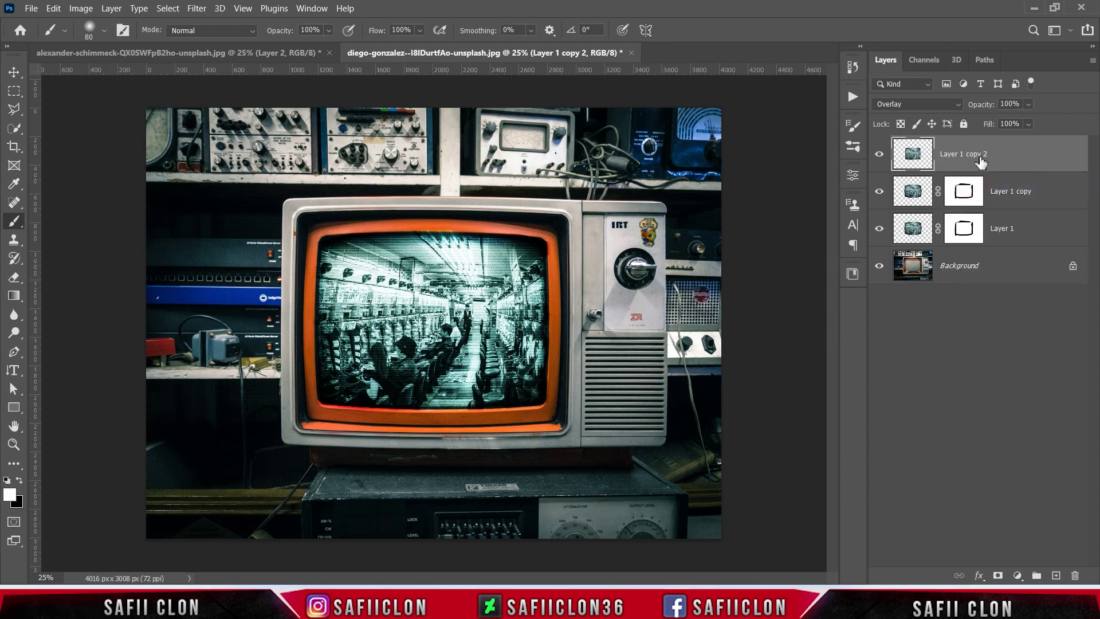
{"action": "left_click", "coordinate": [916, 106]}
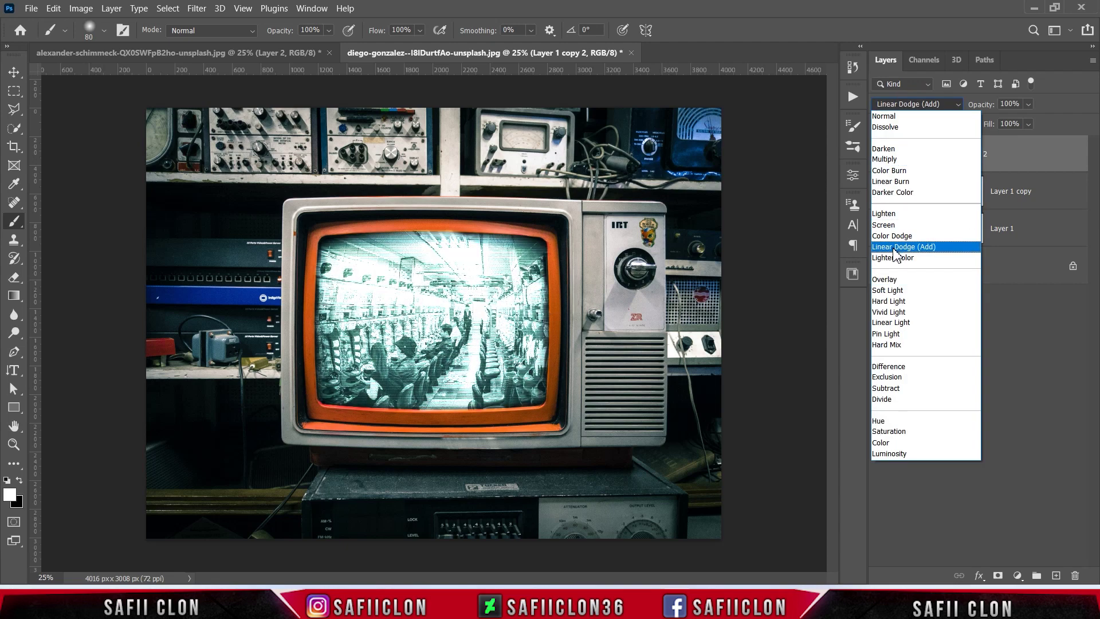
{"action": "left_click", "coordinate": [894, 248]}
{"action": "left_click", "coordinate": [1000, 147]}
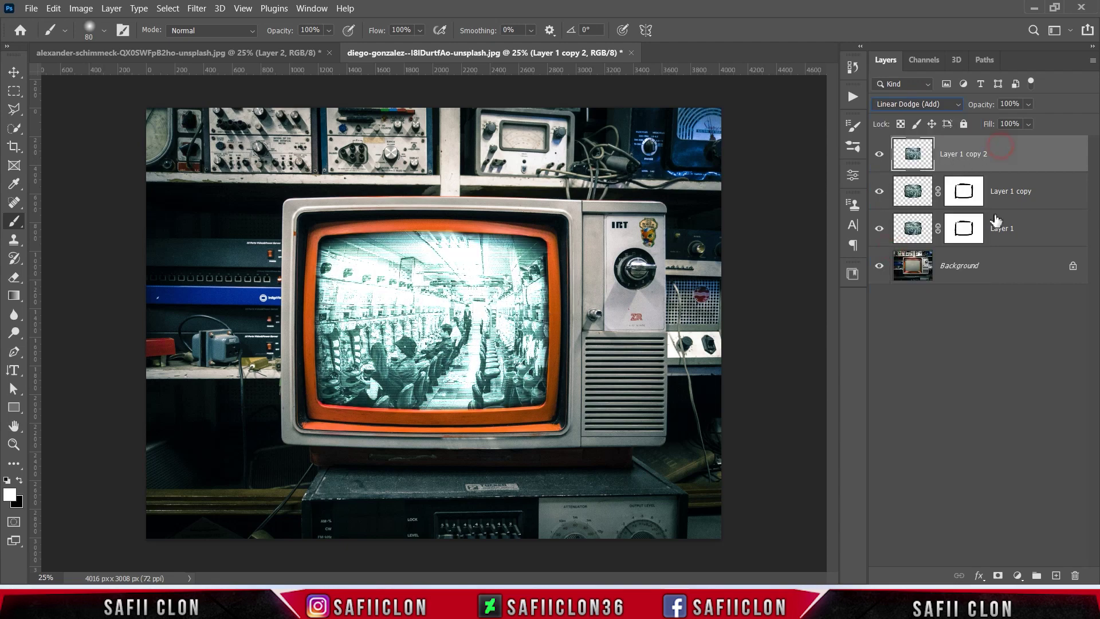
{"action": "left_click", "coordinate": [997, 575]}
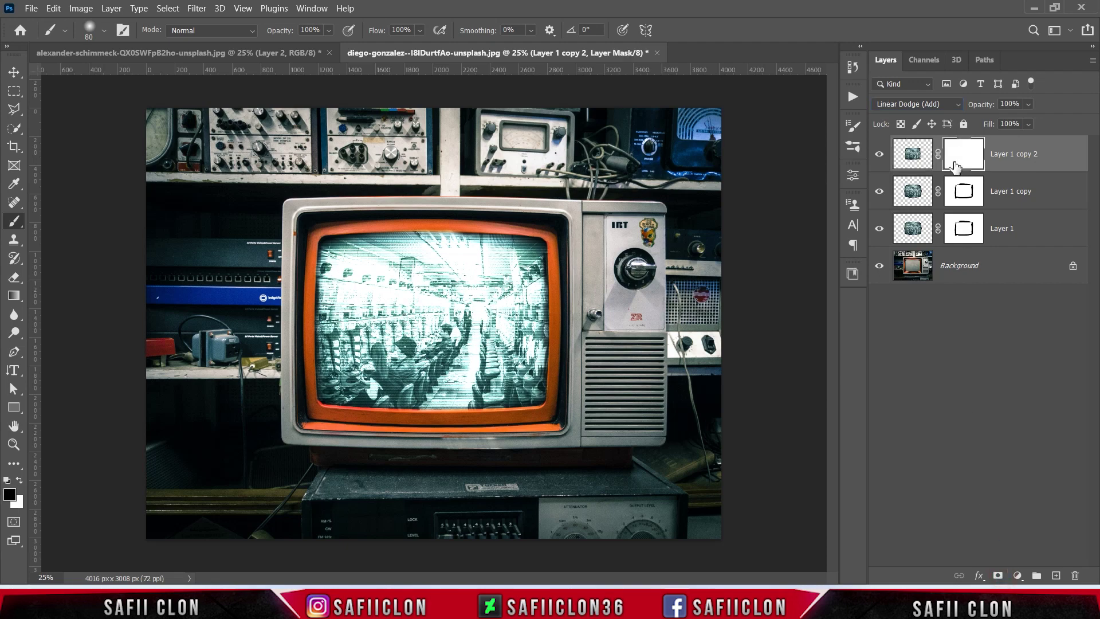
{"action": "key", "text": "ctrl+i"}
{"action": "key", "text": "ctrl+i"}
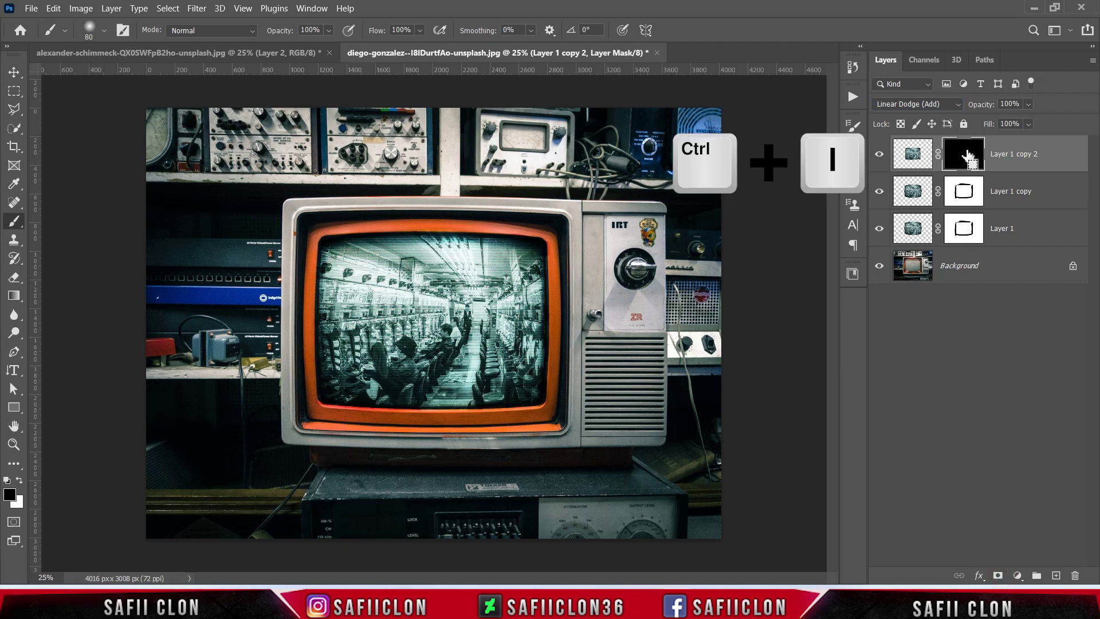
Select the Brush Tool with the Soft Round preset
{"action": "right_click", "coordinate": [18, 222]}
{"action": "left_click", "coordinate": [62, 218]}
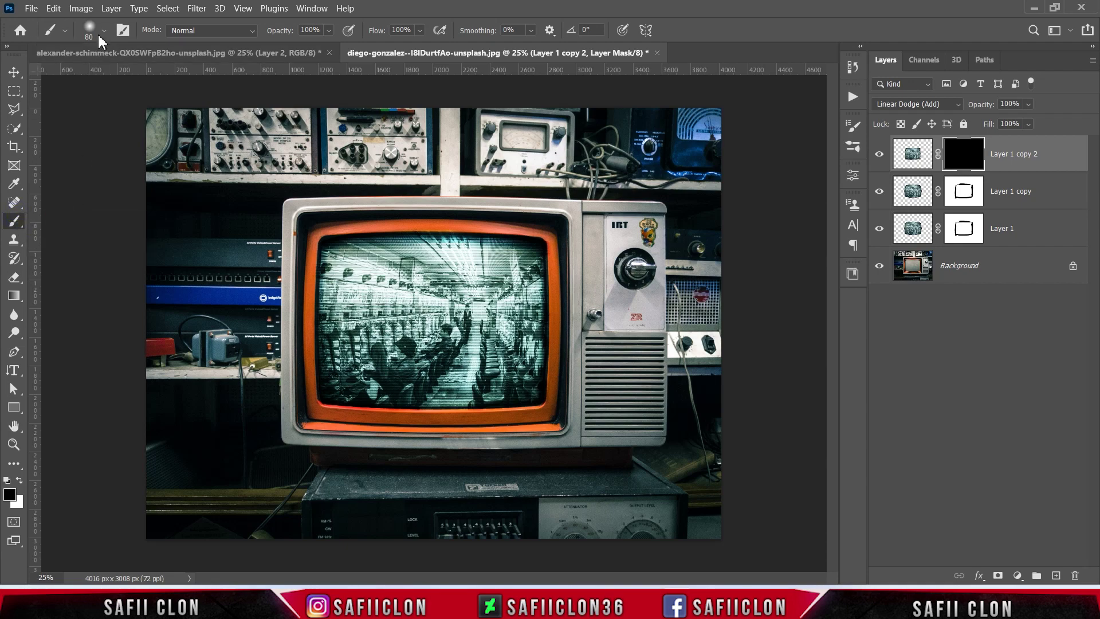
{"action": "left_click", "coordinate": [103, 30]}
{"action": "left_click", "coordinate": [103, 226]}
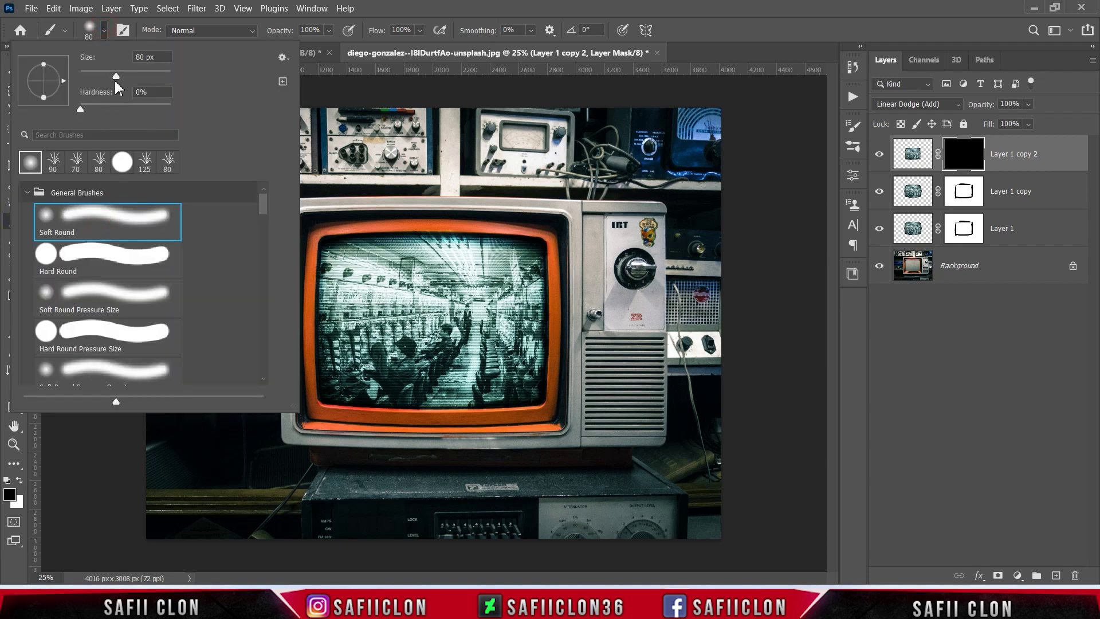
{"action": "left_click", "coordinate": [104, 39]}
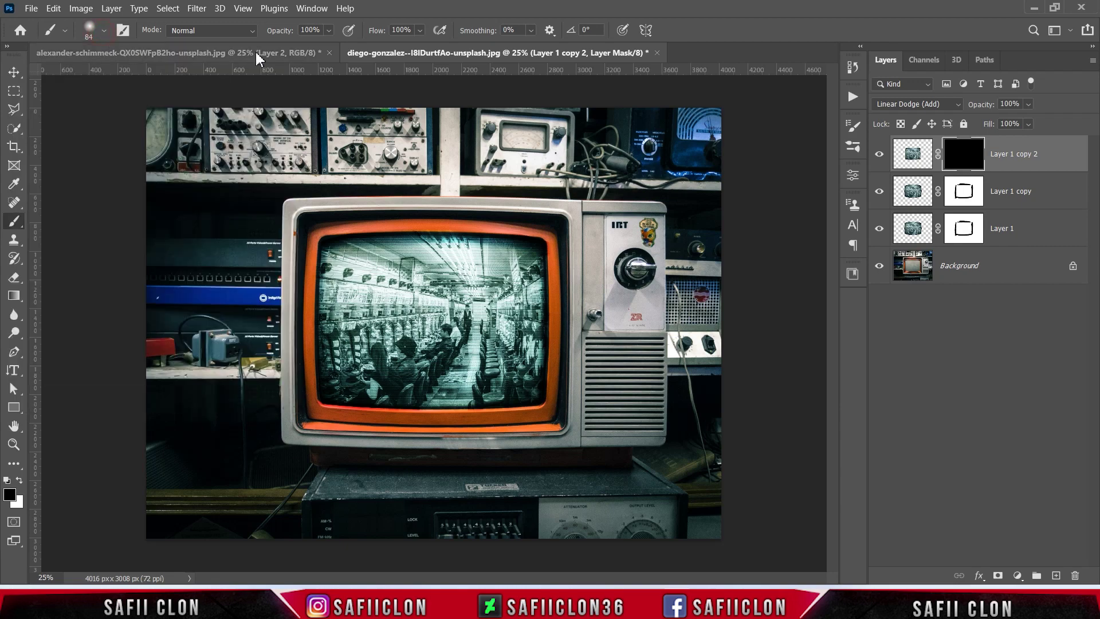
Set the brush to 15% opacity with white as the painting colour
{"action": "left_click", "coordinate": [328, 31]}
{"action": "left_click_drag", "start_coordinate": [326, 46], "coordinate": [292, 53]}
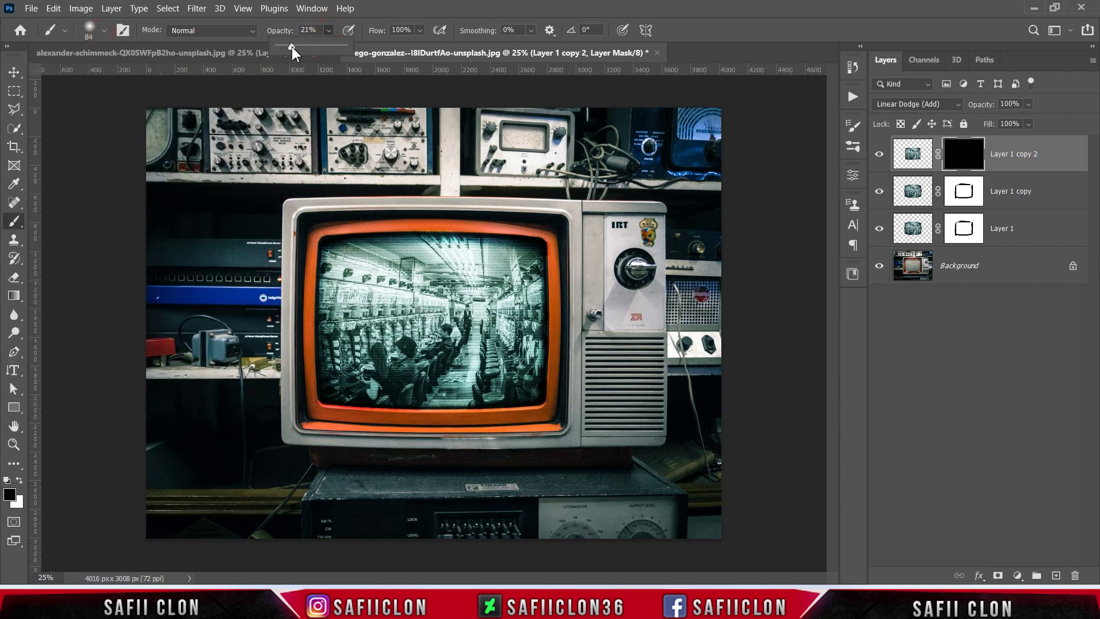
{"action": "left_click", "coordinate": [329, 31]}
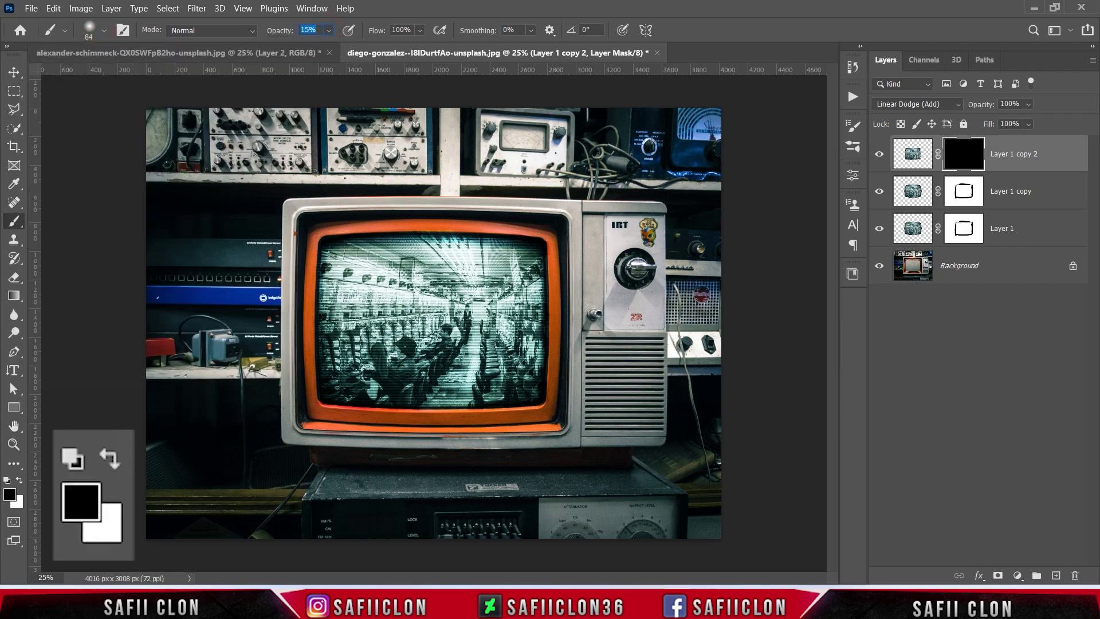
{"action": "left_click", "coordinate": [19, 480]}
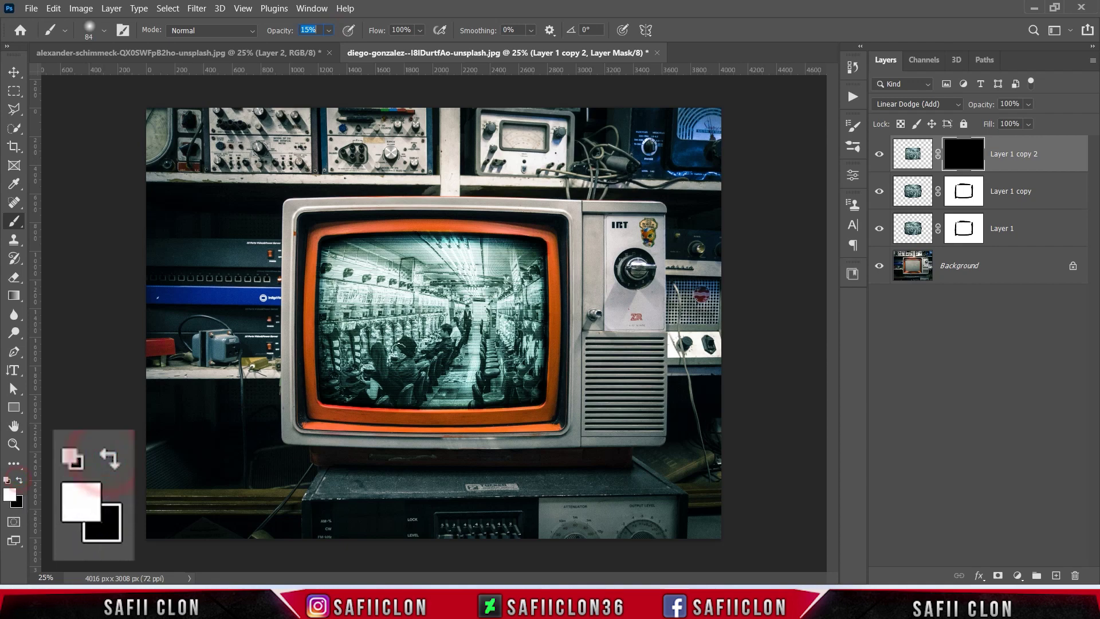
{"action": "scroll", "coordinate": [398, 345], "scroll_direction": "up", "scroll_amount": 2}
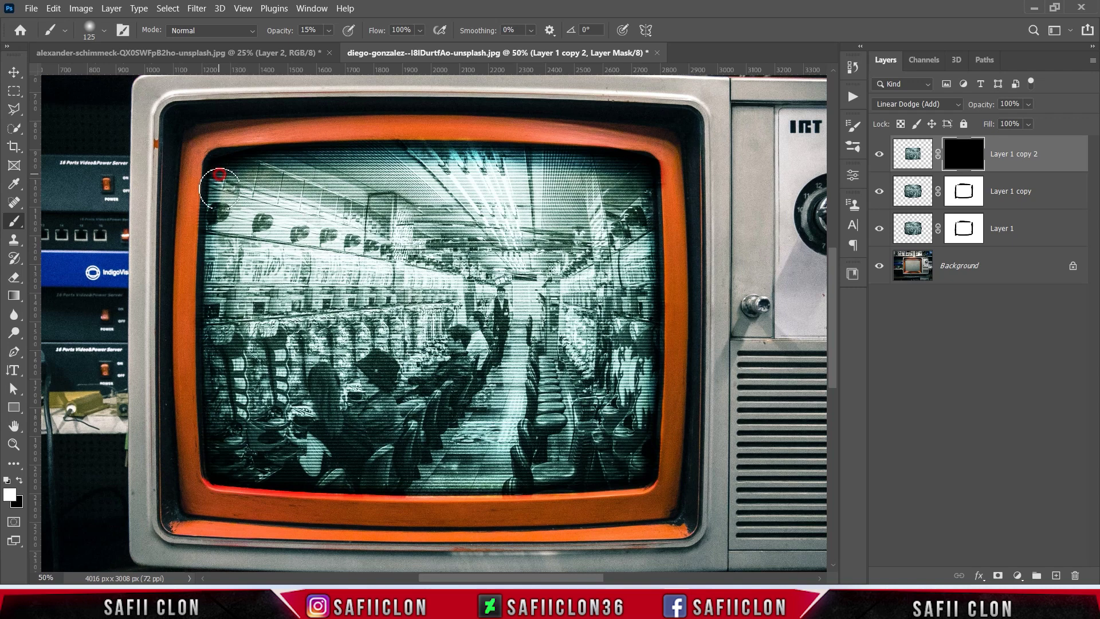
Paint soft white glow on the copy 2 mask across the screen and its left and right edges
{"action": "left_click_drag", "start_coordinate": [232, 193], "coordinate": [231, 194]}
{"action": "key", "text": "bracketright"}
{"action": "key", "text": "bracketright"}
{"action": "key", "text": "bracketright"}
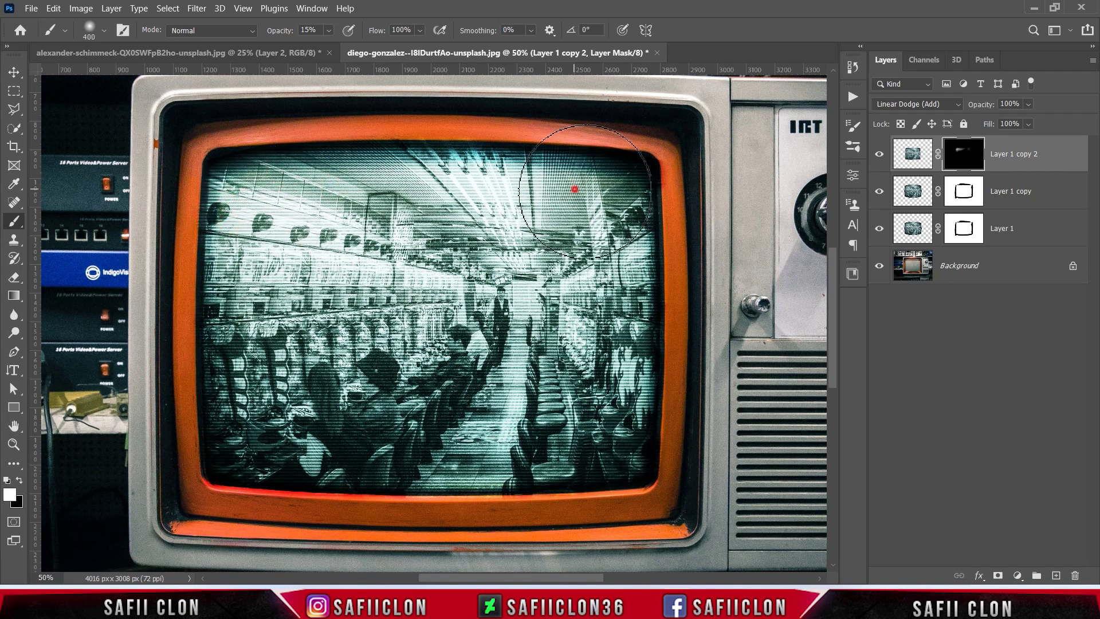
{"action": "left_click_drag", "start_coordinate": [435, 171], "coordinate": [659, 223]}
{"action": "key", "text": "bracketleft"}
{"action": "key", "text": "bracketleft"}
{"action": "key", "text": "bracketleft"}
{"action": "mouse_move", "coordinate": [516, 435]}
{"action": "left_mouse_down"}
{"action": "mouse_move", "coordinate": [471, 243]}
{"action": "mouse_move", "coordinate": [549, 257]}
{"action": "left_mouse_up"}
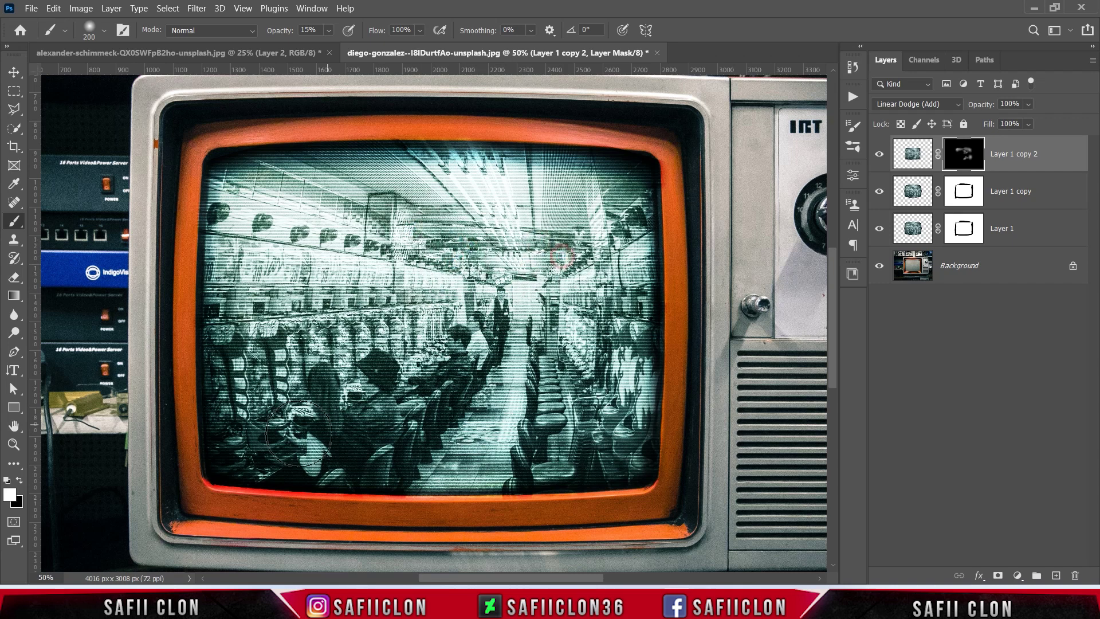
{"action": "key", "text": "bracketleft"}
{"action": "mouse_move", "coordinate": [264, 413]}
{"action": "left_mouse_down"}
{"action": "mouse_move", "coordinate": [635, 269]}
{"action": "mouse_move", "coordinate": [549, 381]}
{"action": "left_mouse_up"}
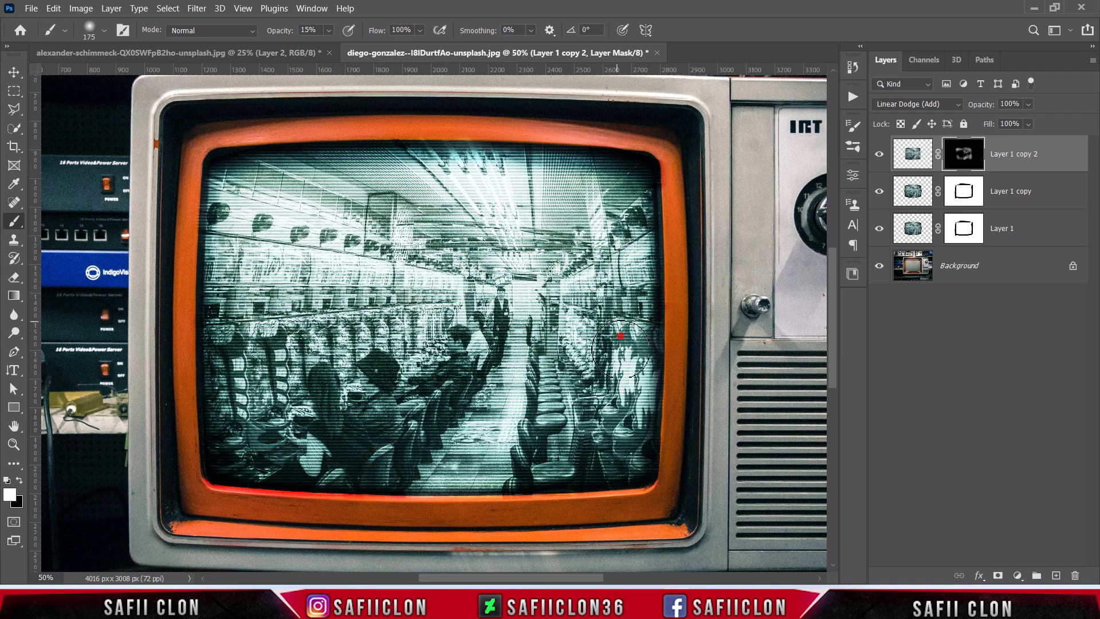
{"action": "left_click_drag", "start_coordinate": [229, 286], "coordinate": [344, 413]}
{"action": "key", "text": "ctrl+minus"}
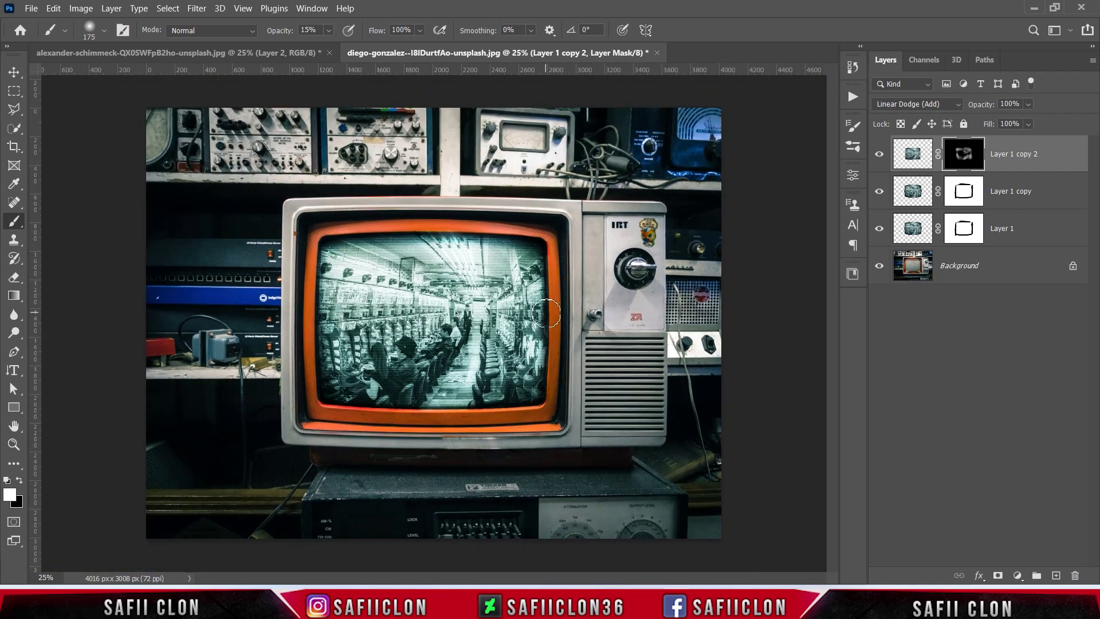
{"action": "left_click", "coordinate": [880, 155]}
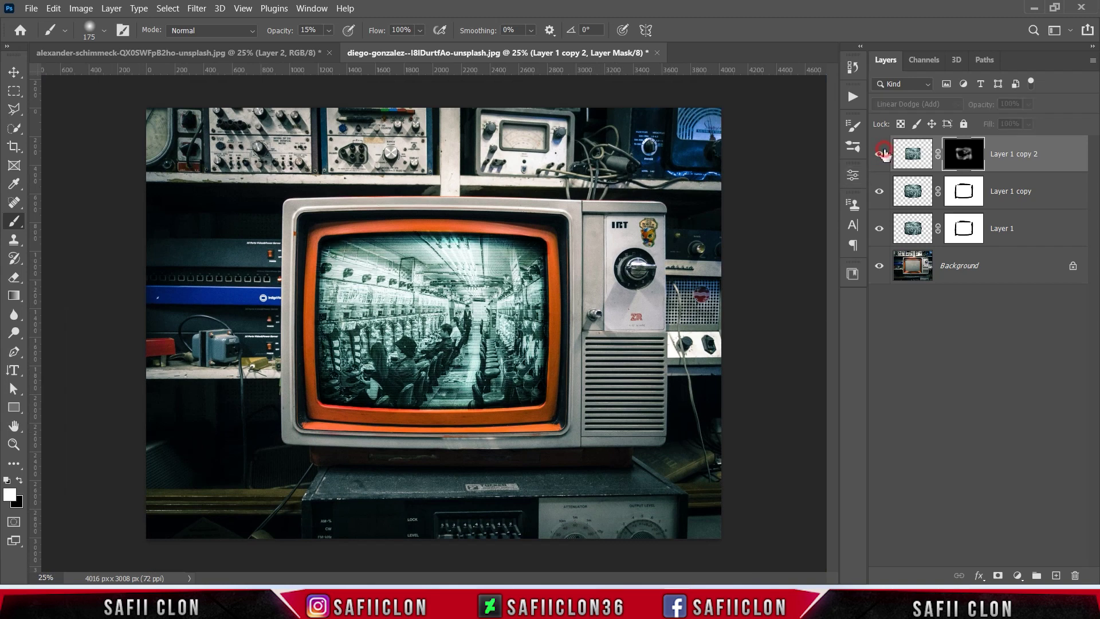
{"action": "left_click", "coordinate": [882, 155]}
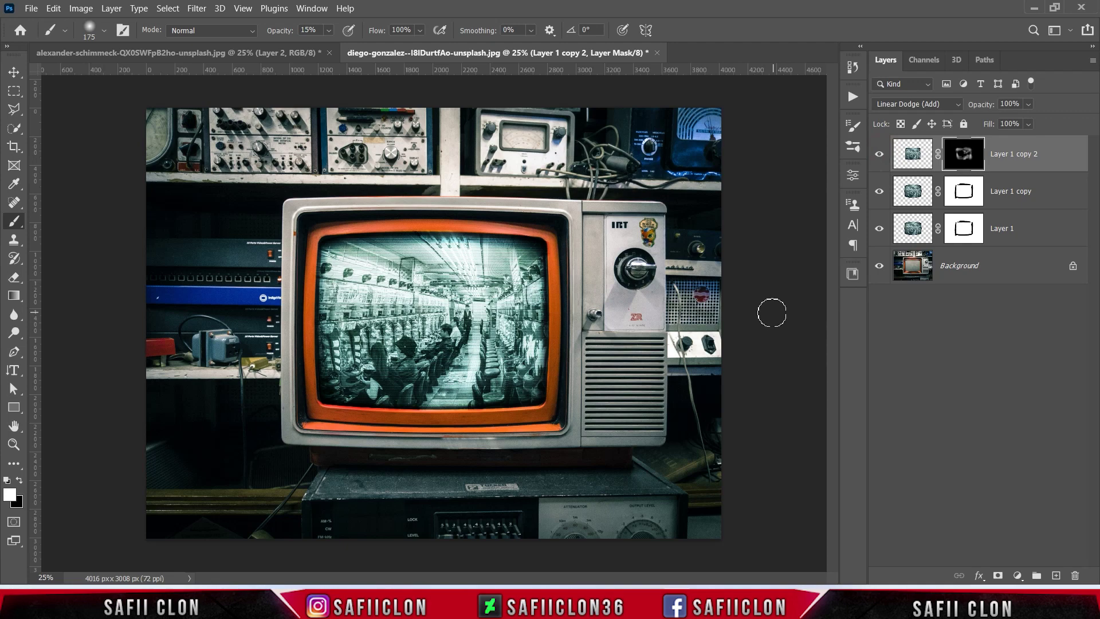
{"action": "left_click", "coordinate": [879, 154]}
{"action": "left_click", "coordinate": [879, 192]}
{"action": "left_click", "coordinate": [880, 229]}
{"action": "key", "text": "ctrl+minus"}
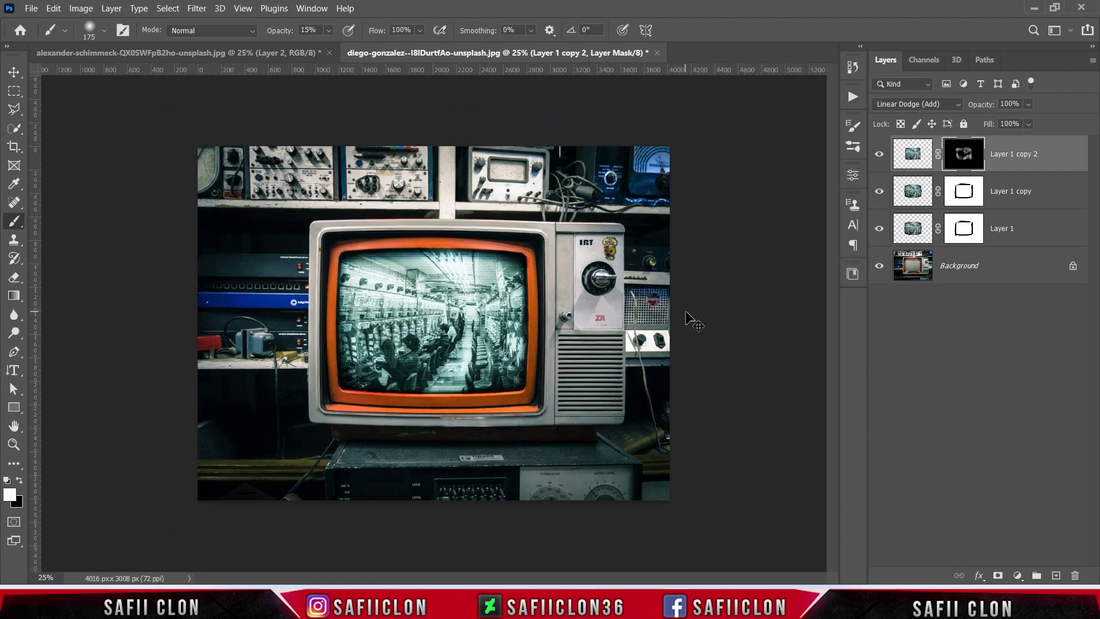
{"action": "key", "text": "ctrl+minus"}
{"action": "key", "text": "ctrl+plus"}
{"action": "key", "text": "ctrl+plus"}
{"action": "key", "text": "ctrl+plus"}
{"action": "key", "text": "ctrl+plus"}
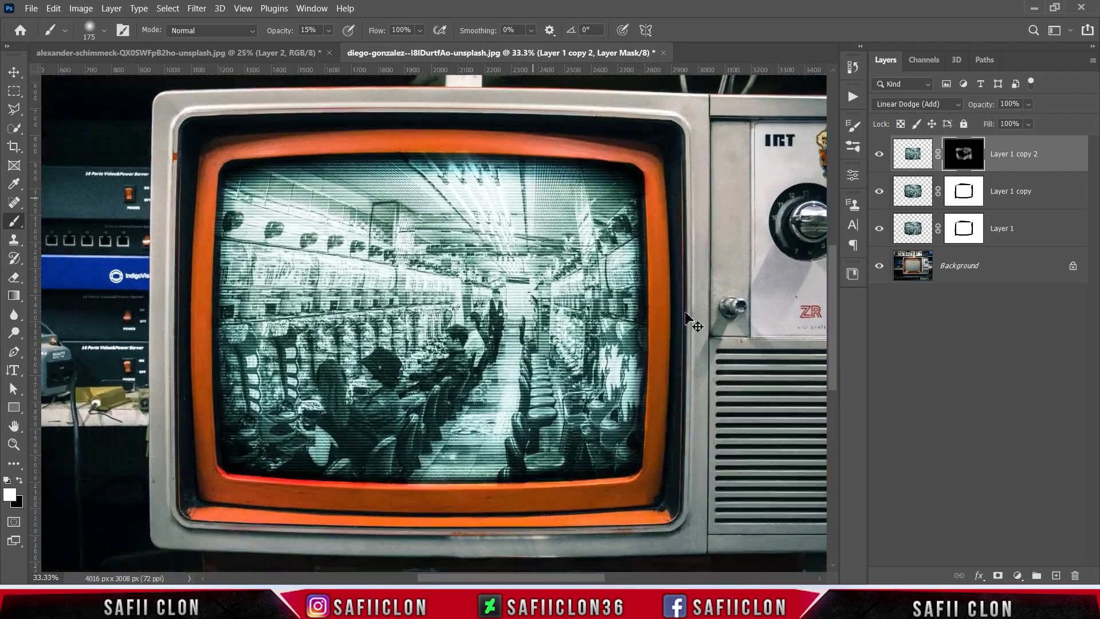
{"action": "key", "text": "ctrl+minus"}
{"action": "key", "text": "ctrl+minus"}
{"action": "key", "text": "ctrl+2"}
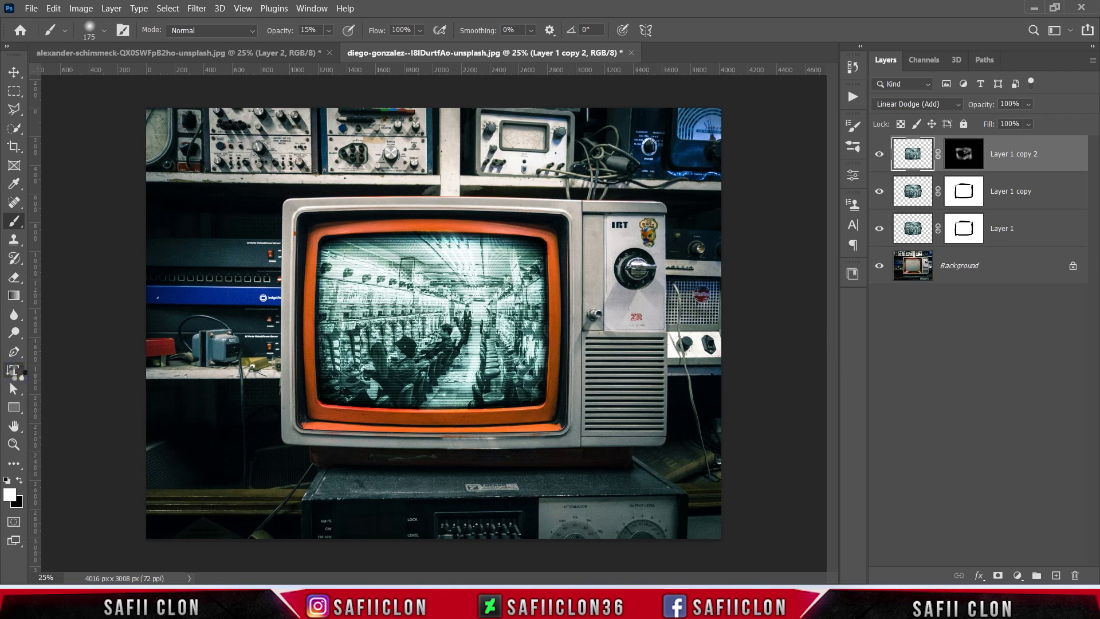
{"action": "left_click", "coordinate": [13, 370]}
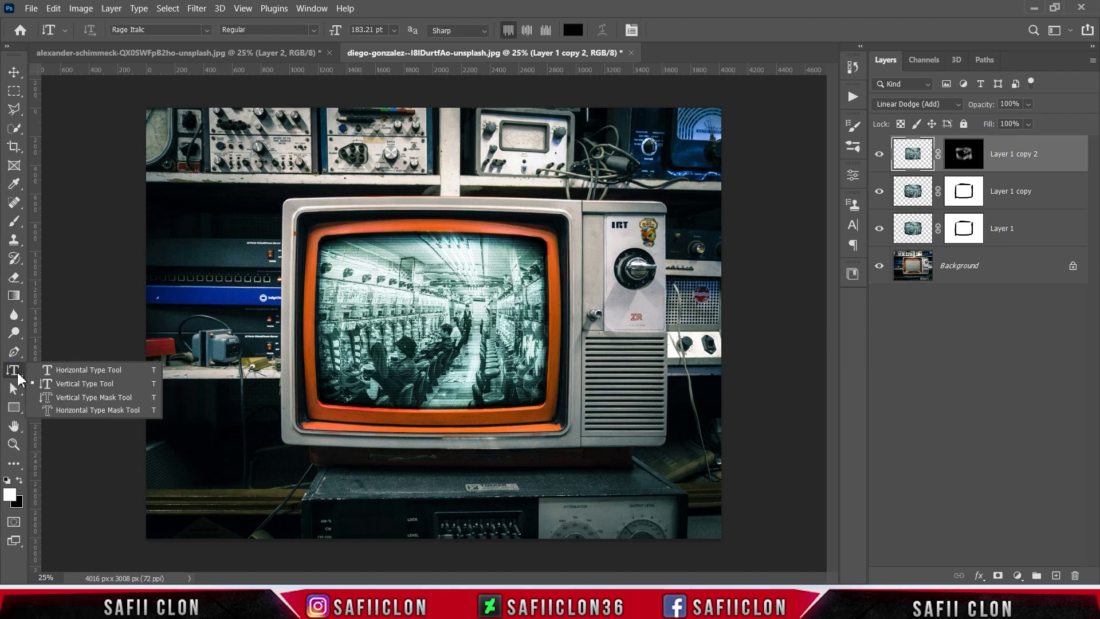
Start a horizontal text layer on the TV screen using the VCR OSD Mono font
{"action": "left_click", "coordinate": [72, 372]}
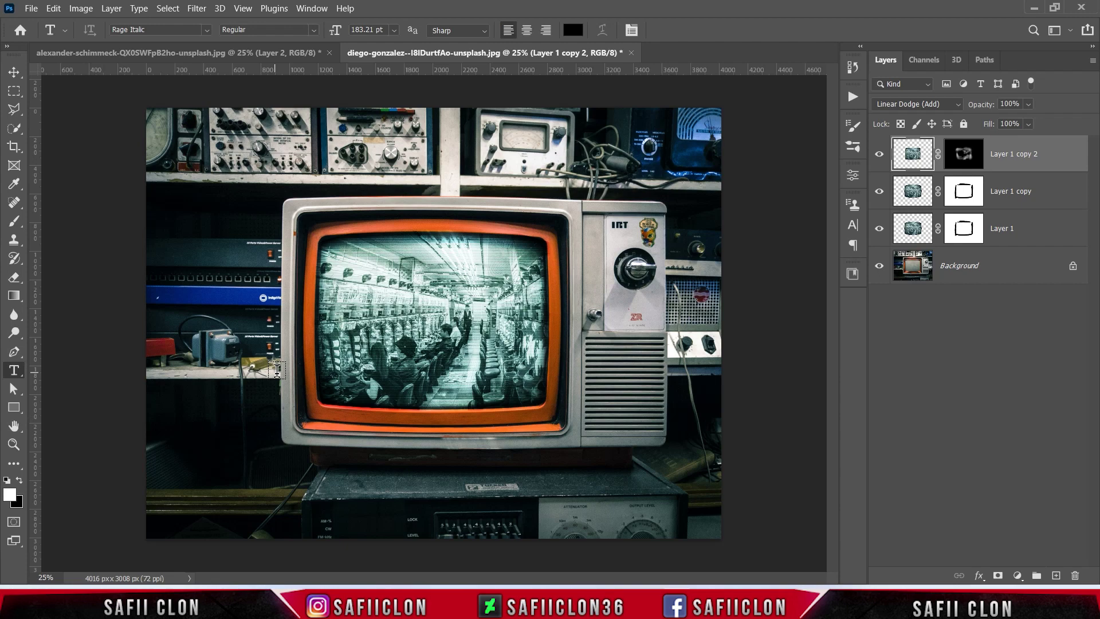
{"action": "left_click", "coordinate": [209, 29]}
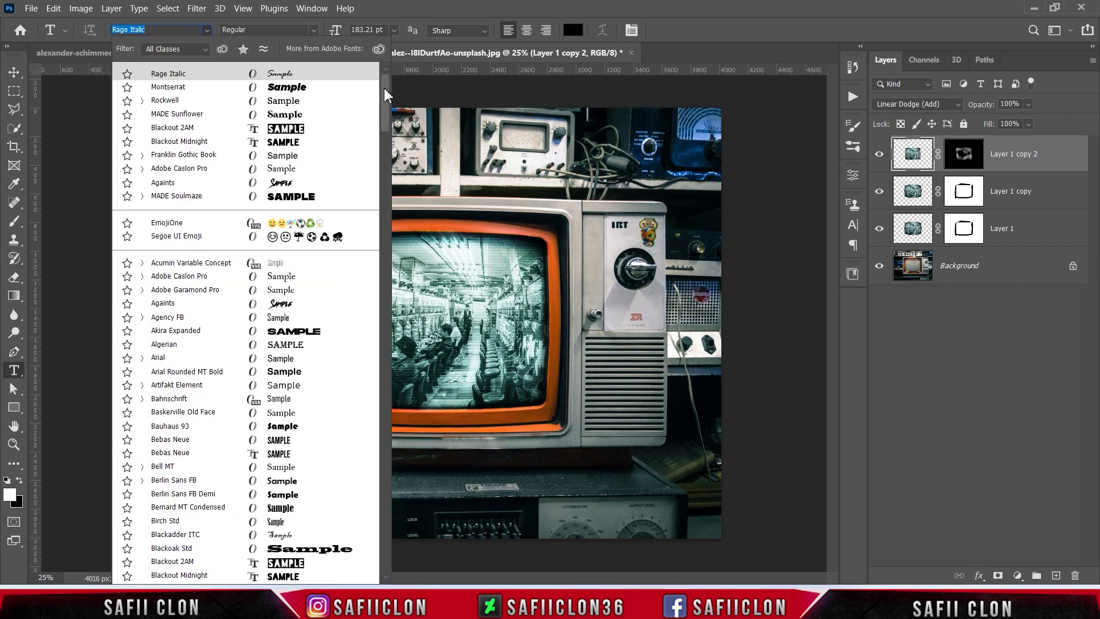
{"action": "mouse_move", "coordinate": [387, 119]}
{"action": "left_mouse_down"}
{"action": "mouse_move", "coordinate": [388, 525]}
{"action": "mouse_move", "coordinate": [392, 440]}
{"action": "left_mouse_up"}
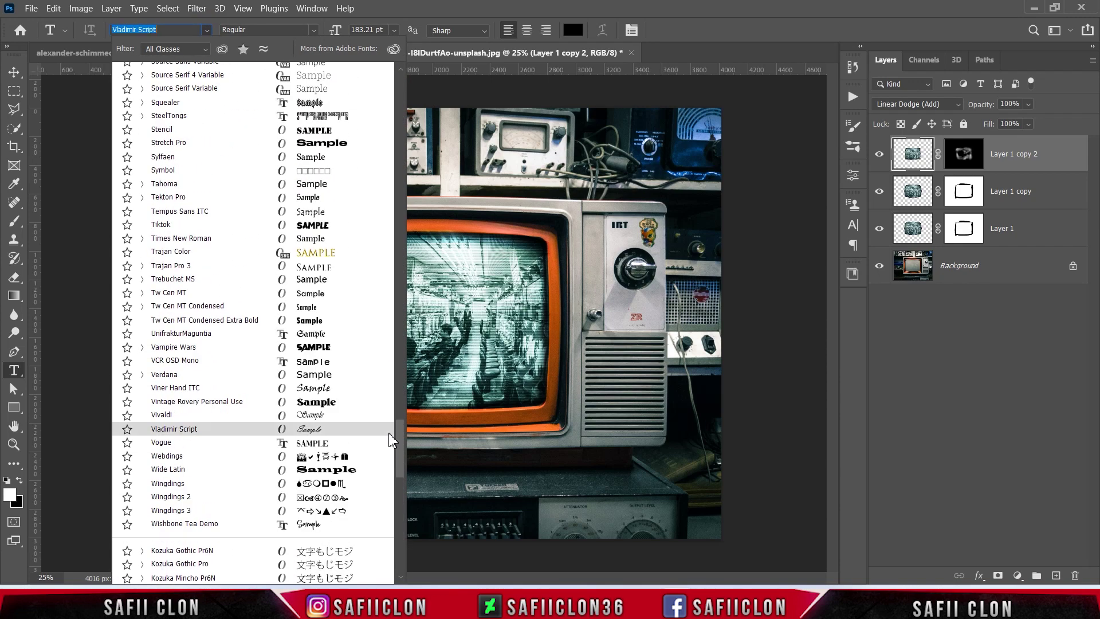
{"action": "left_click", "coordinate": [179, 360]}
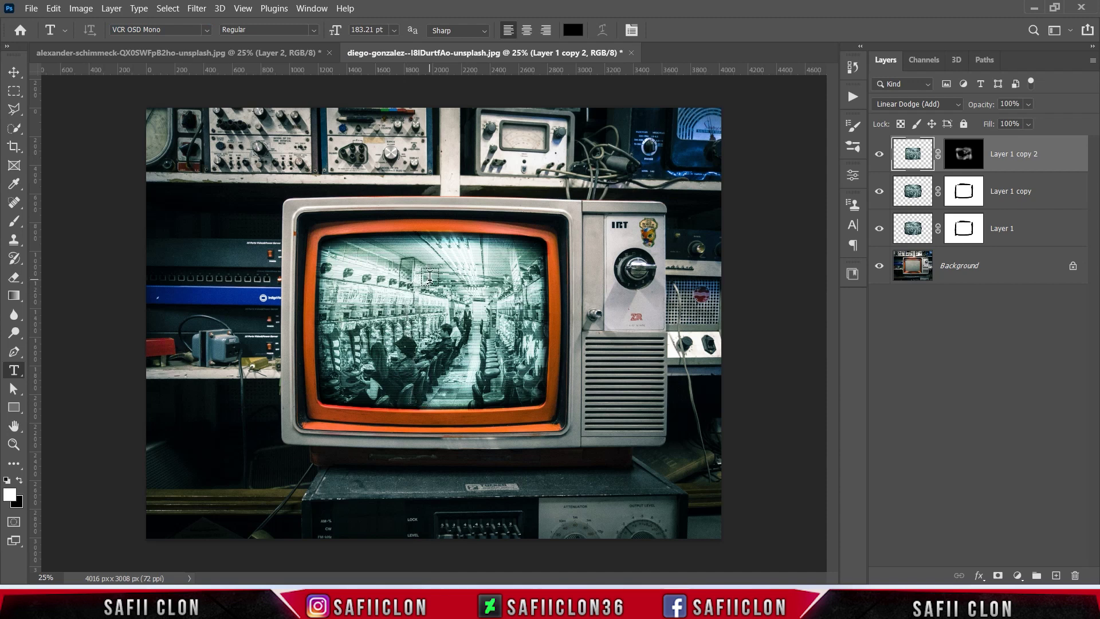
{"action": "left_click", "coordinate": [431, 276]}
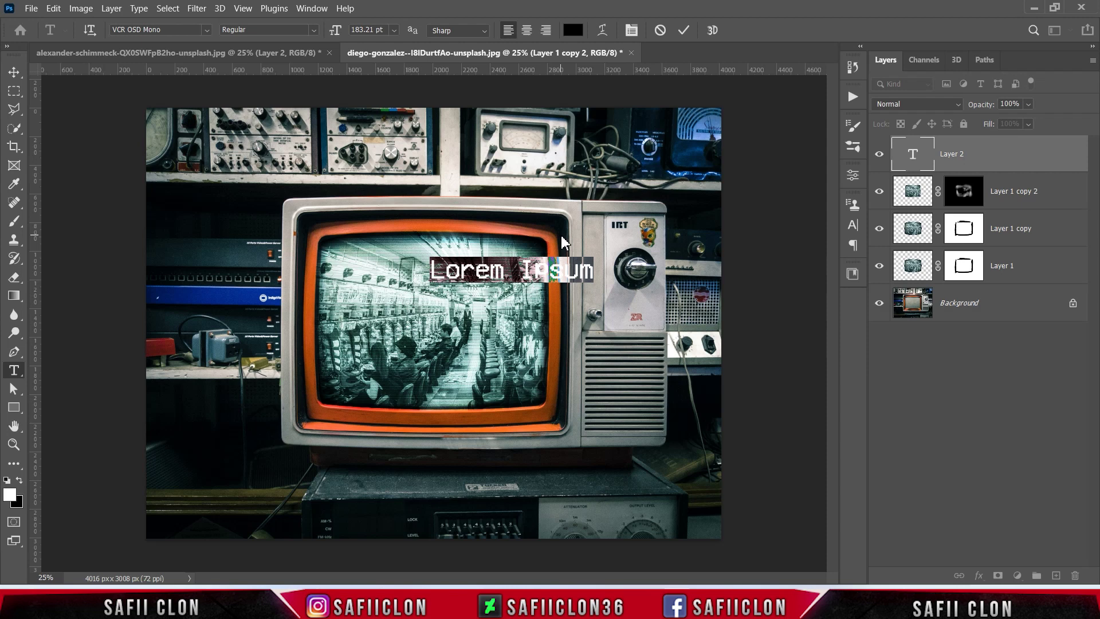
Type 'CAMERA 01', colour it white (#fefefe), and commit the text
{"action": "type", "text": "CA"}
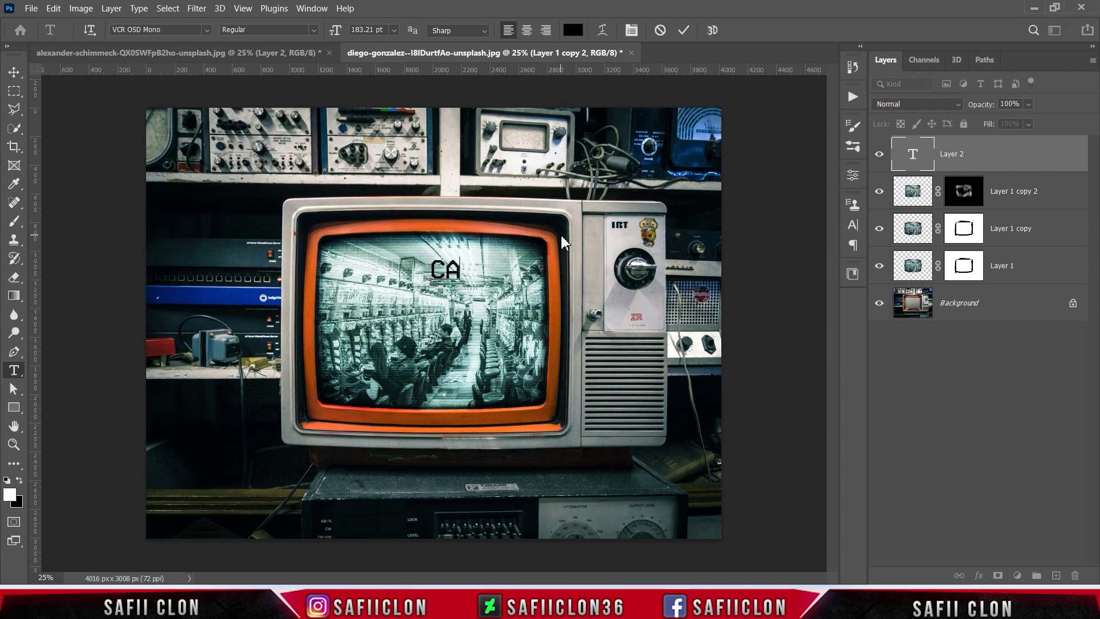
{"action": "type", "text": "MERA 01"}
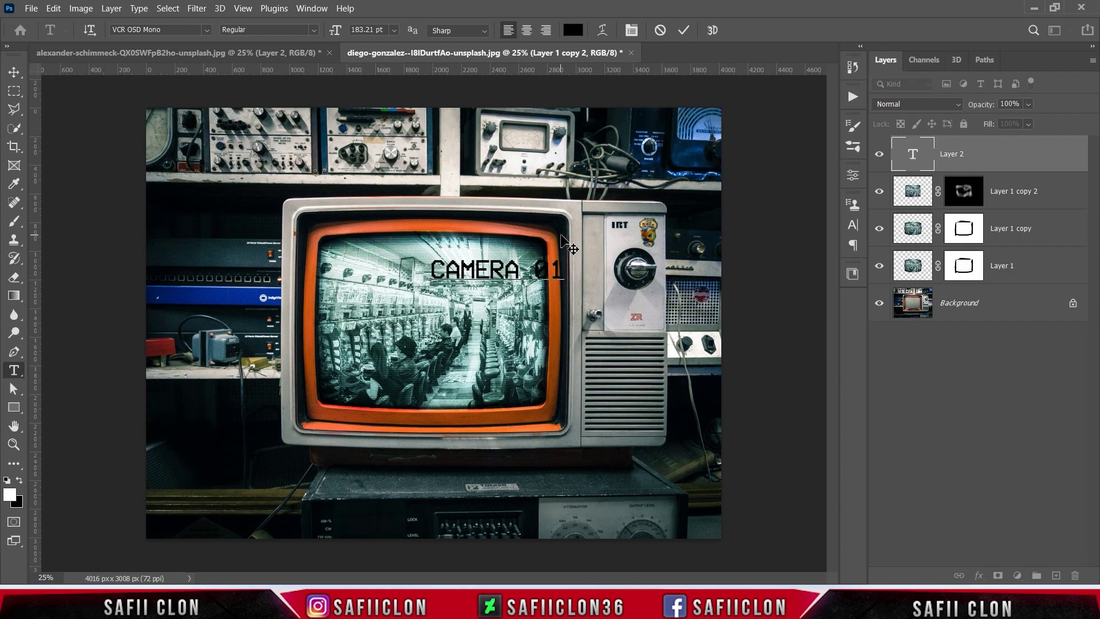
{"action": "left_click_drag", "start_coordinate": [558, 265], "coordinate": [415, 263]}
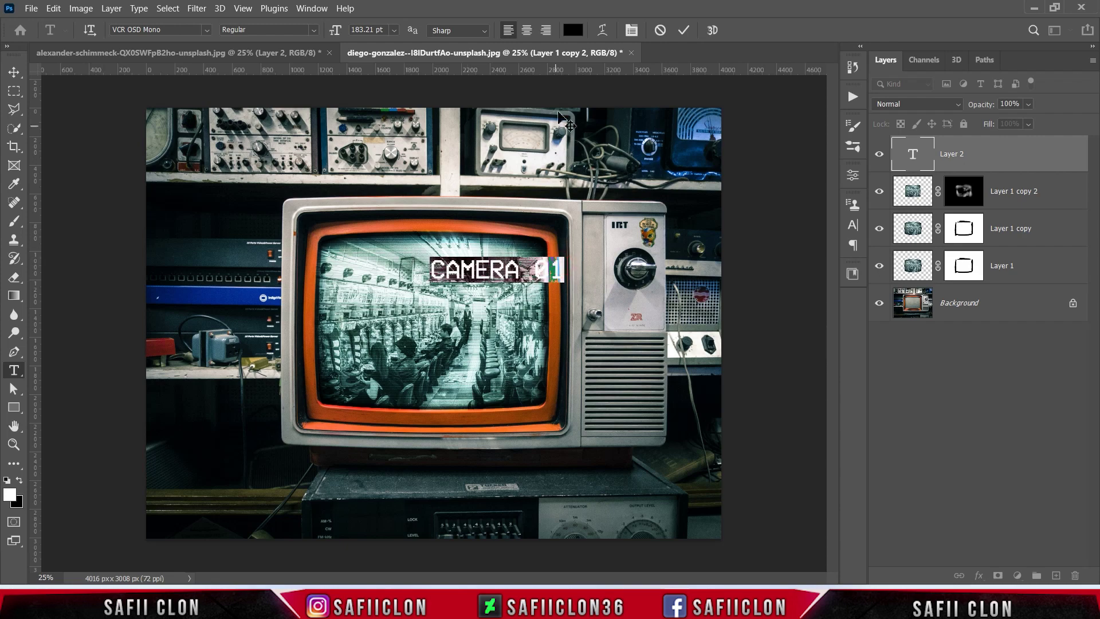
{"action": "left_click", "coordinate": [571, 30]}
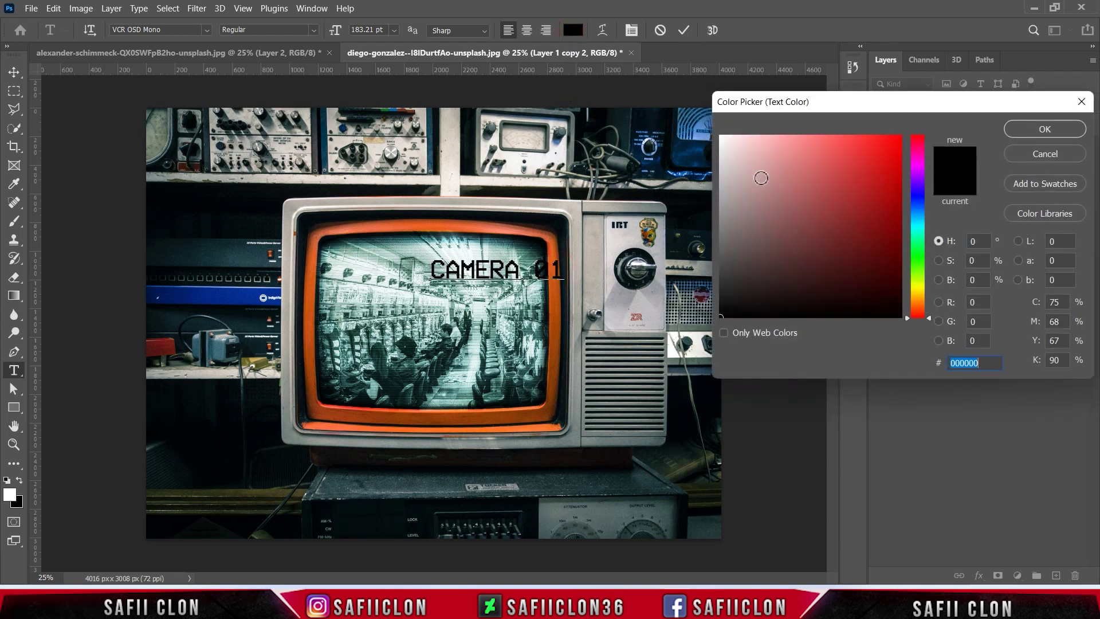
{"action": "left_click_drag", "start_coordinate": [757, 178], "coordinate": [719, 133]}
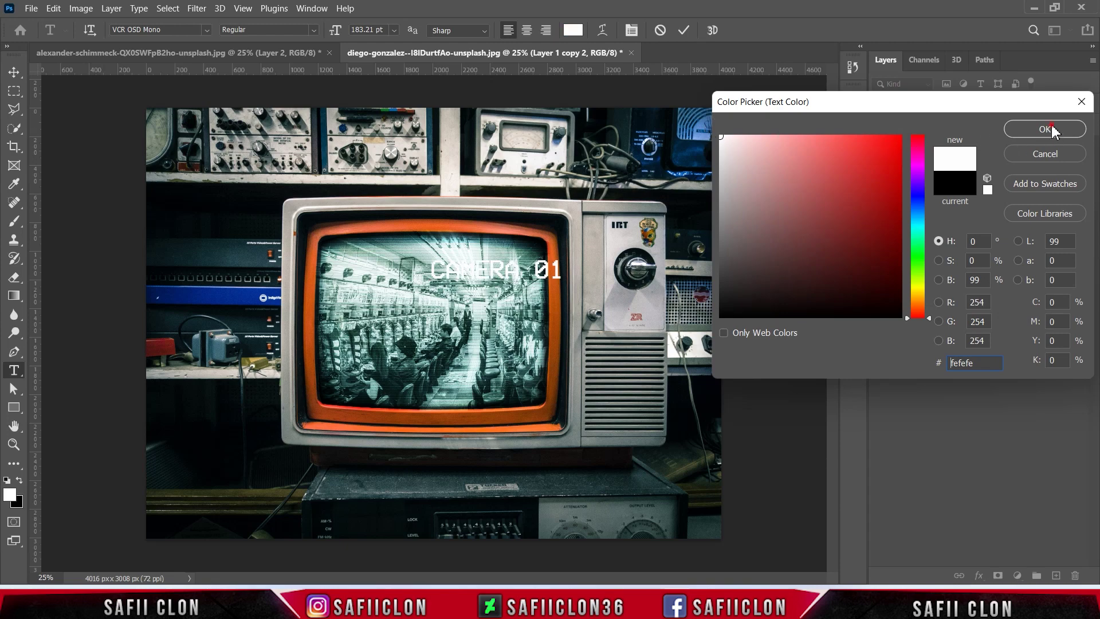
{"action": "left_click", "coordinate": [1048, 130]}
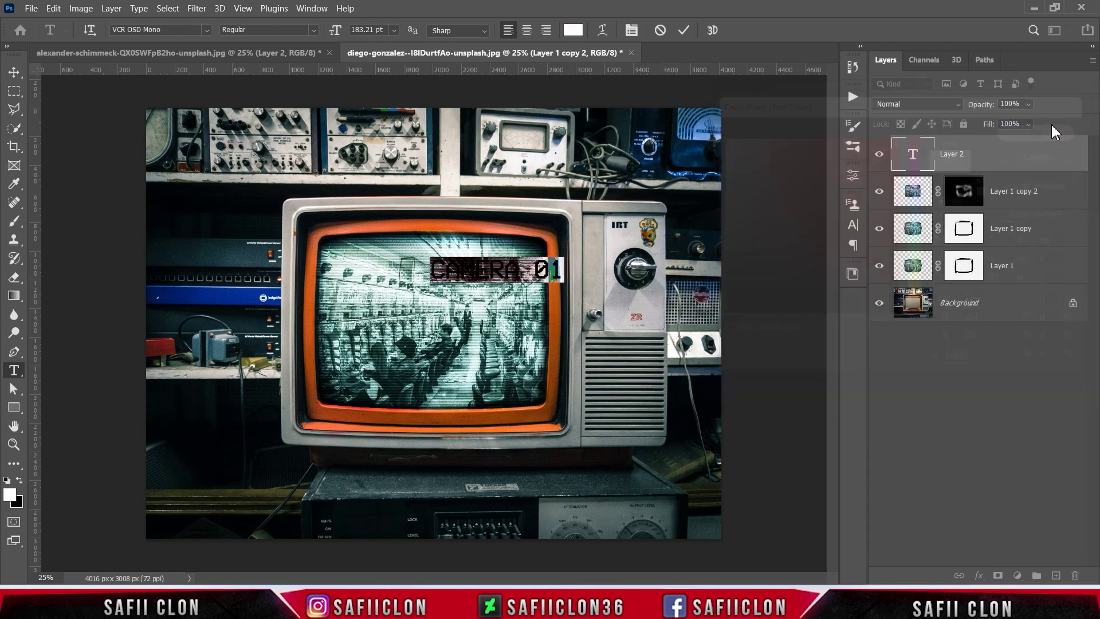
{"action": "left_click", "coordinate": [684, 30]}
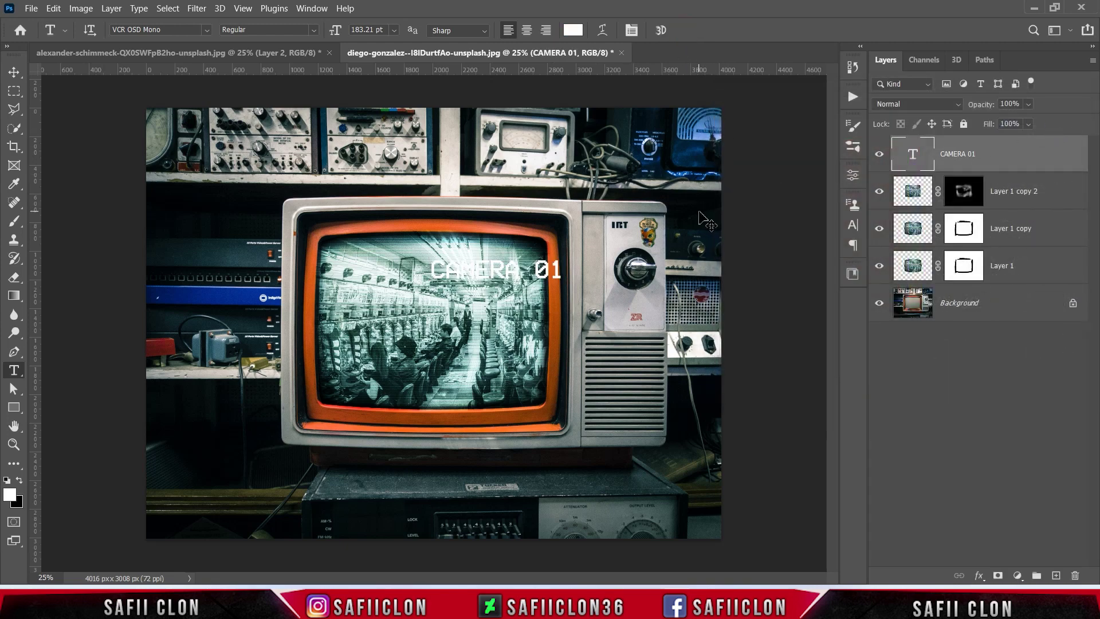
{"action": "key", "text": "ctrl+t"}
Scale the CAMERA 01 label to about a third and move it to the screen's top-left corner
{"action": "mouse_move", "coordinate": [569, 253]}
{"action": "left_mouse_down"}
{"action": "mouse_move", "coordinate": [538, 262]}
{"action": "mouse_move", "coordinate": [511, 401]}
{"action": "left_mouse_up"}
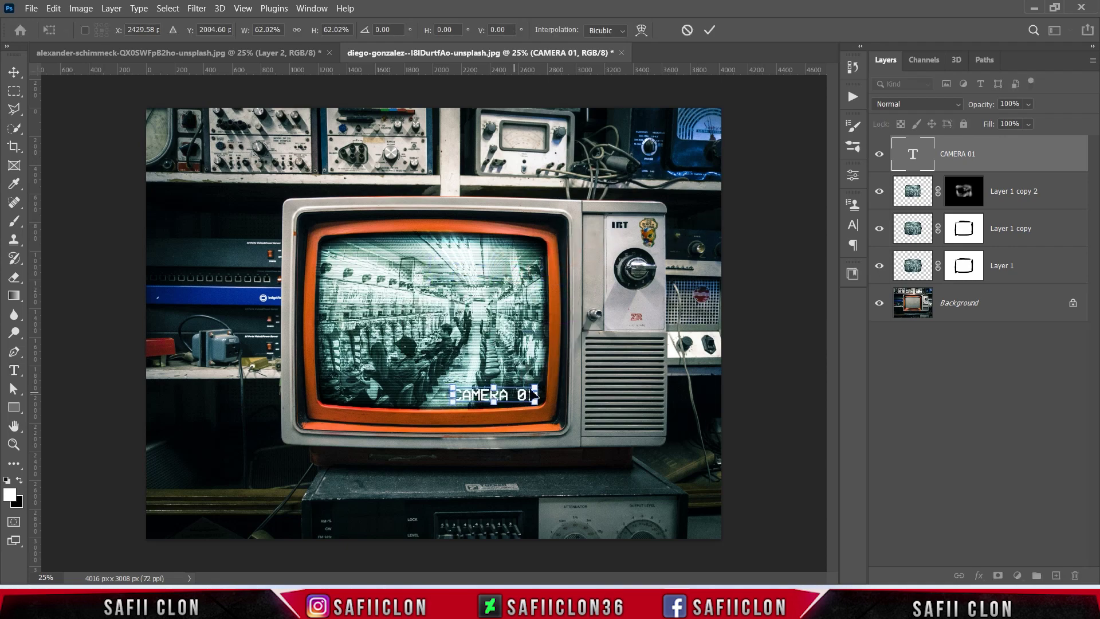
{"action": "key", "text": "ctrl+plus"}
{"action": "key", "text": "ctrl+plus"}
{"action": "mouse_move", "coordinate": [652, 450]}
{"action": "left_mouse_down"}
{"action": "mouse_move", "coordinate": [567, 469]}
{"action": "mouse_move", "coordinate": [430, 177]}
{"action": "mouse_move", "coordinate": [309, 175]}
{"action": "mouse_move", "coordinate": [333, 170]}
{"action": "left_mouse_up"}
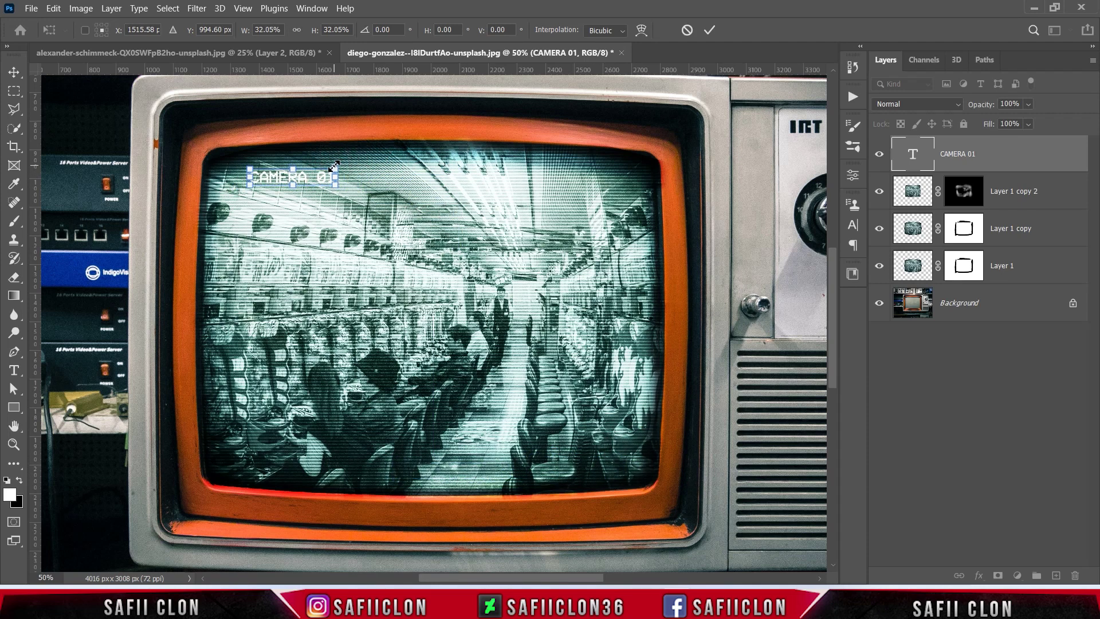
{"action": "left_click", "coordinate": [710, 30]}
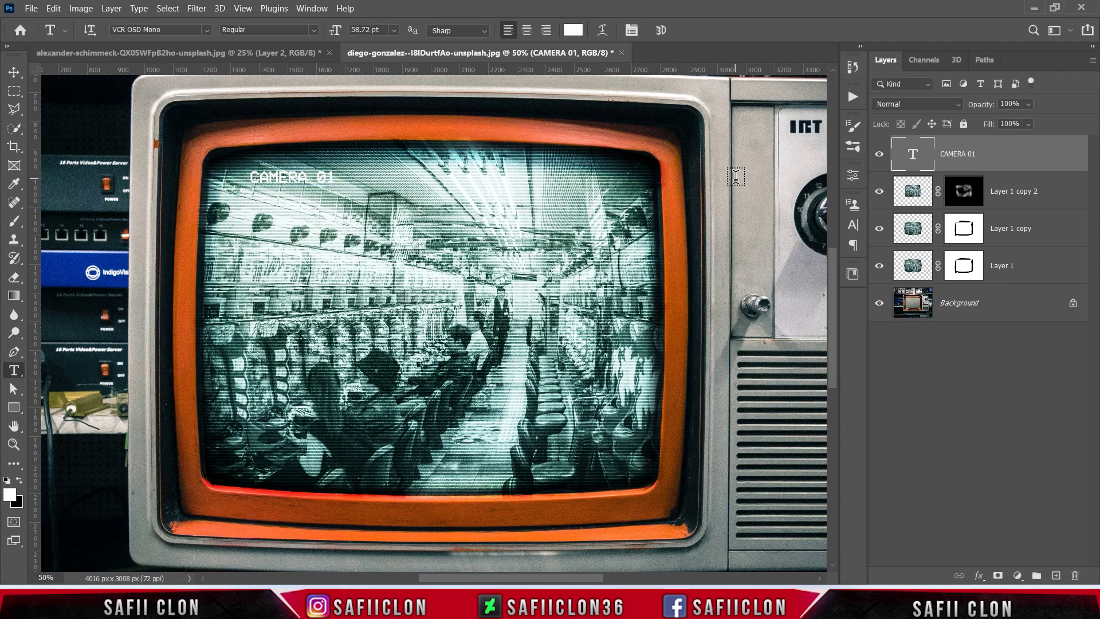
{"action": "left_click", "coordinate": [956, 105]}
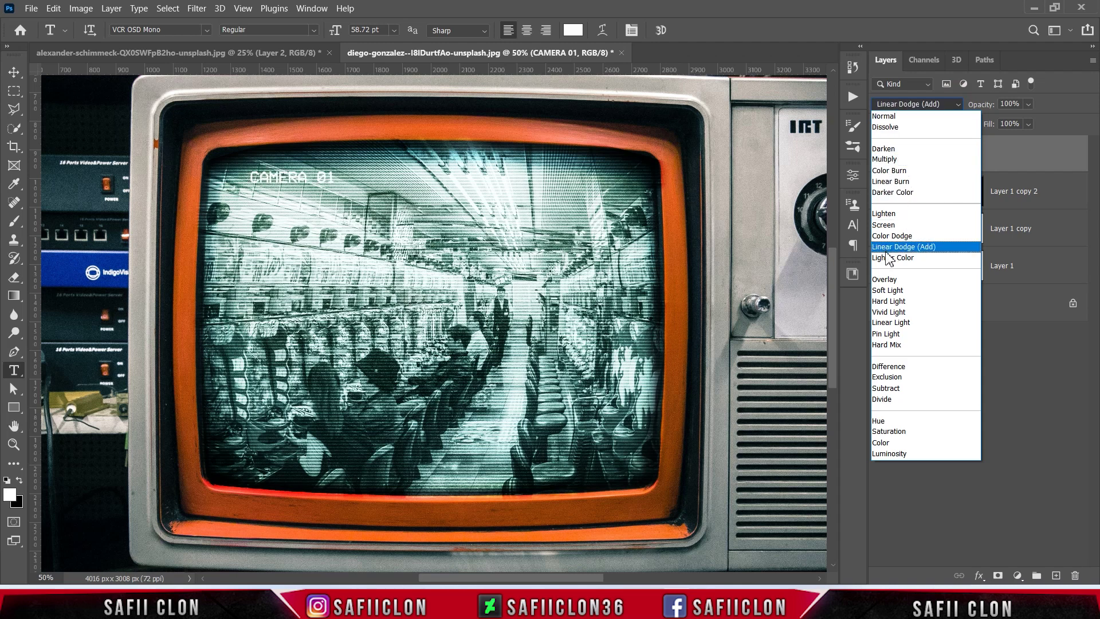
Set the CAMERA 01 layer to Overlay and toggle its visibility to compare the effect
{"action": "left_click", "coordinate": [890, 281]}
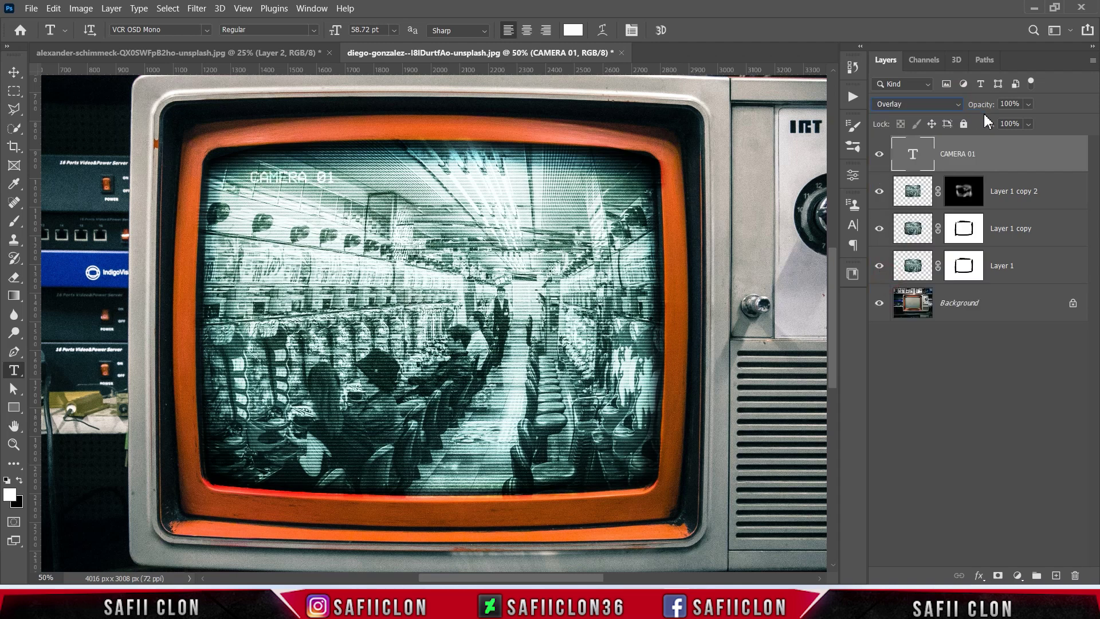
{"action": "left_click", "coordinate": [879, 154]}
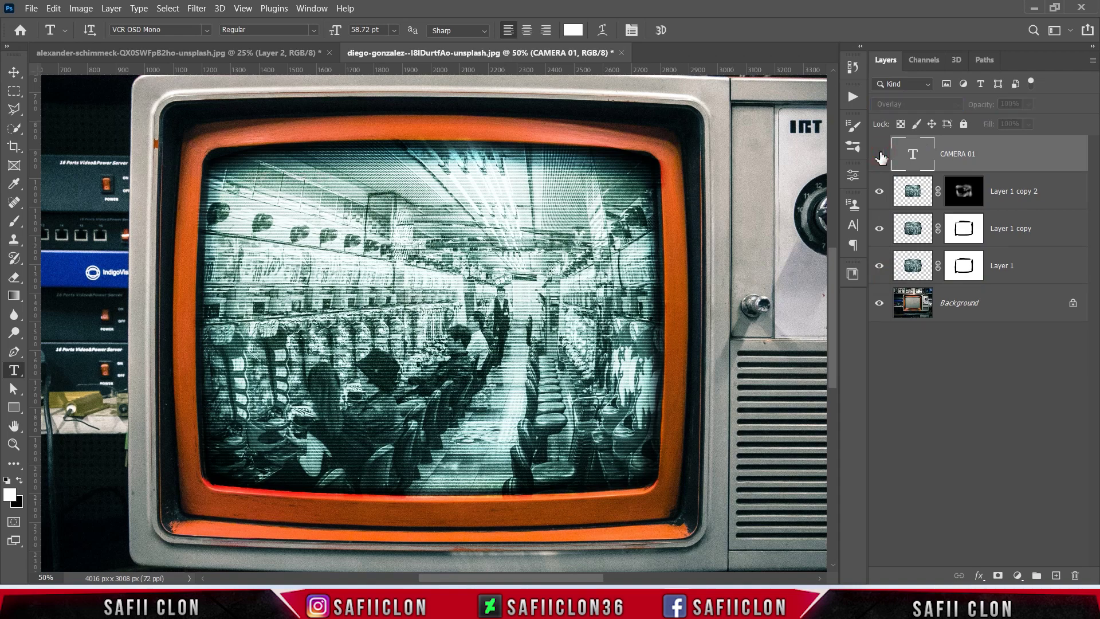
{"action": "left_click", "coordinate": [879, 154]}
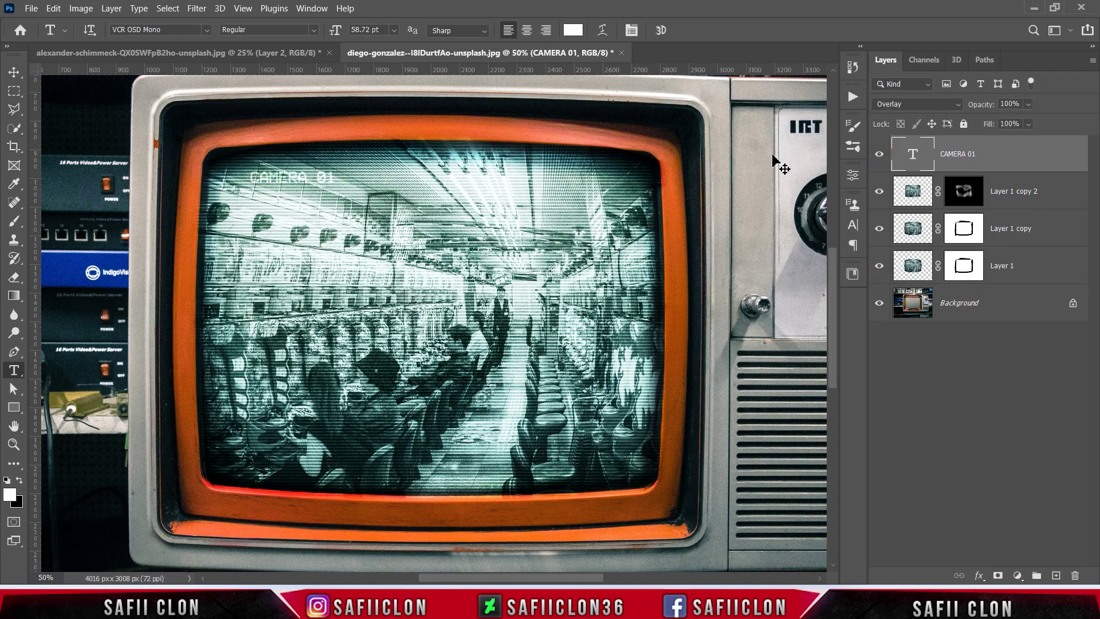
{"action": "key", "text": "ctrl+minus"}
{"action": "key", "text": "ctrl+minus"}
{"action": "key", "text": "ctrl+minus"}
{"action": "key", "text": "ctrl+minus"}
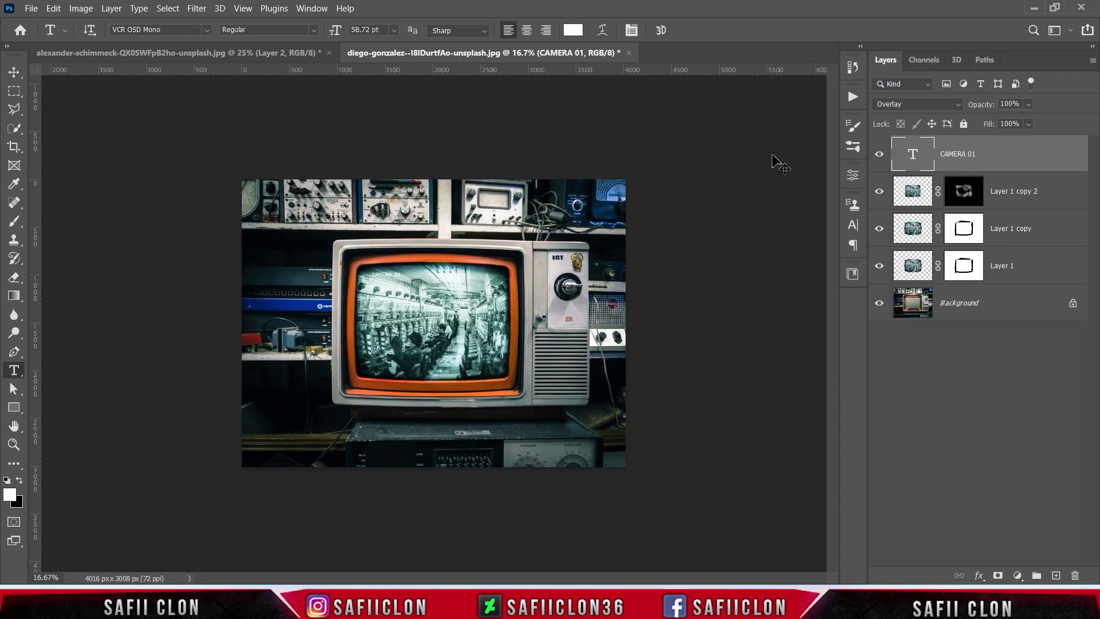
{"action": "key", "text": "ctrl+plus"}
{"action": "key", "text": "ctrl+plus"}
{"action": "key", "text": "ctrl+plus"}
{"action": "key", "text": "ctrl+plus"}
{"action": "key", "text": "ctrl+minus"}
{"action": "key", "text": "ctrl+minus"}
{"action": "key", "text": "ctrl+minus"}
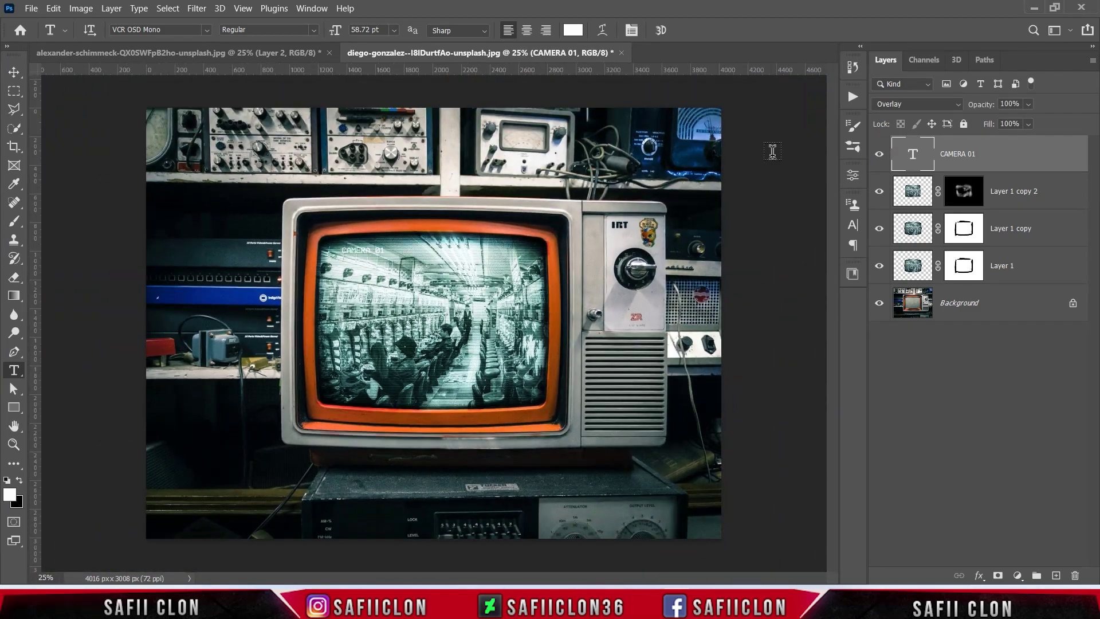